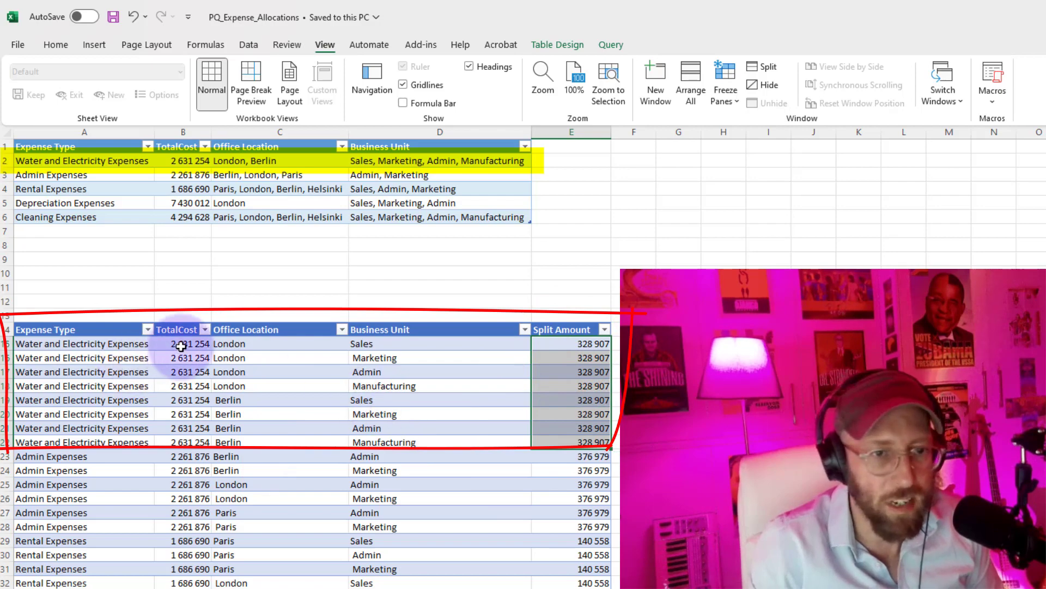
- Load the expense table on the Source sheet into the Power Query Editor from its table range
{"action": "key", "text": "Escape"}
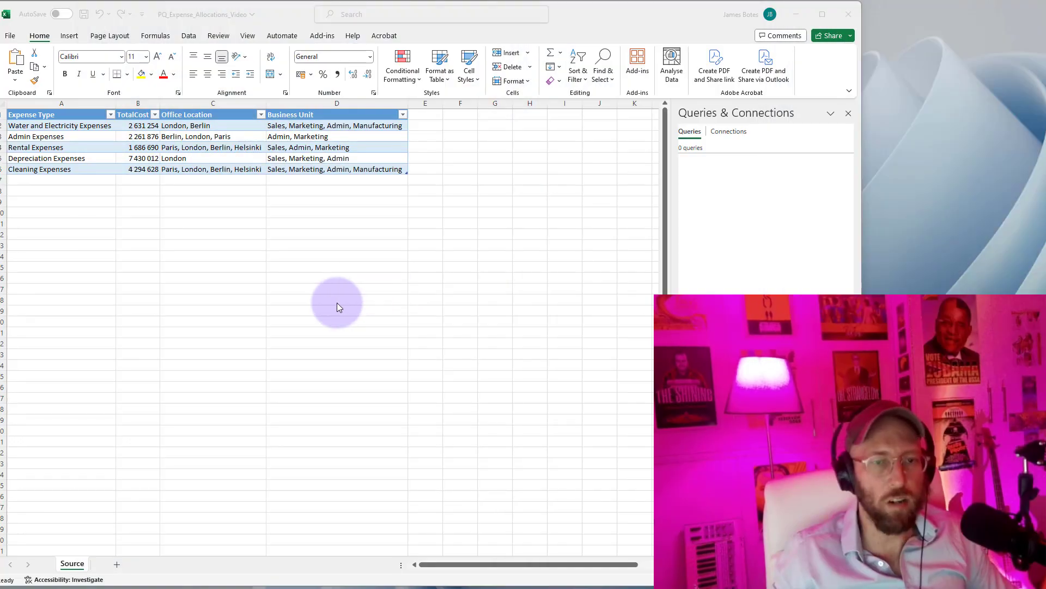
{"action": "left_click", "coordinate": [337, 302]}
{"action": "left_click", "coordinate": [174, 158]}
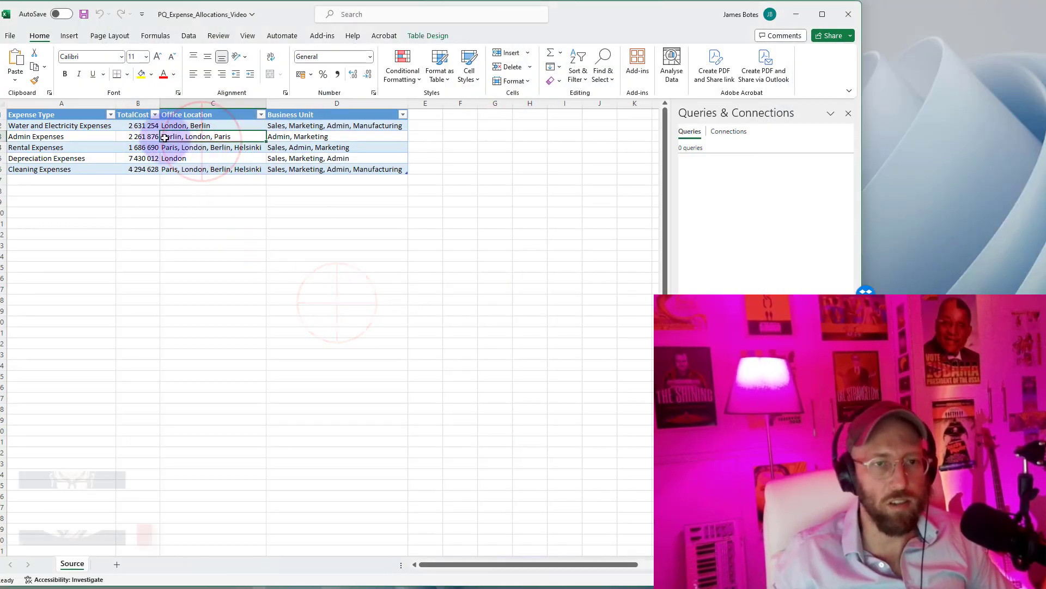
{"action": "left_click", "coordinate": [189, 35]}
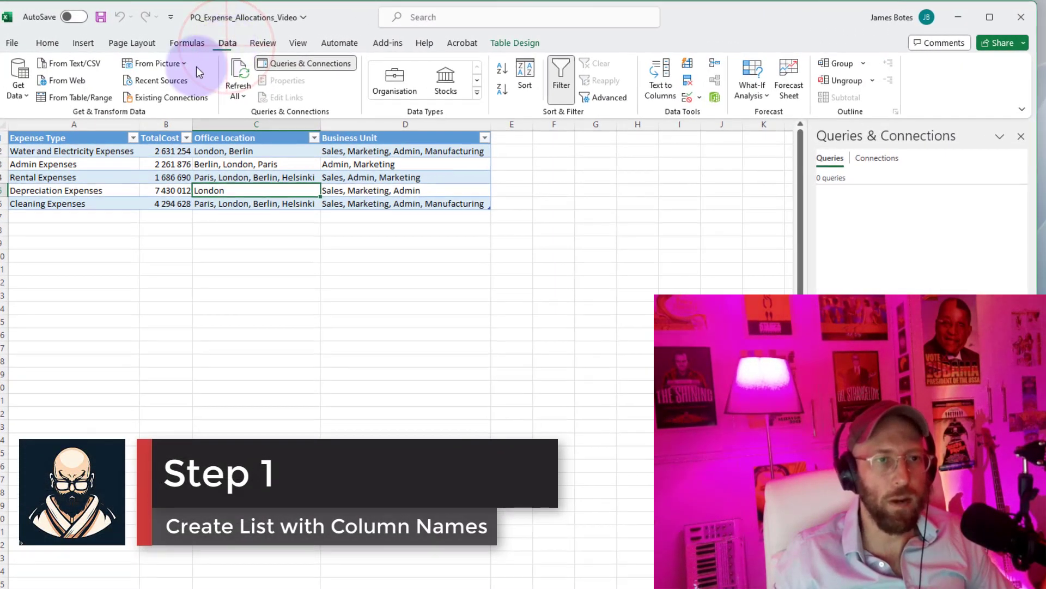
{"action": "left_click", "coordinate": [86, 100]}
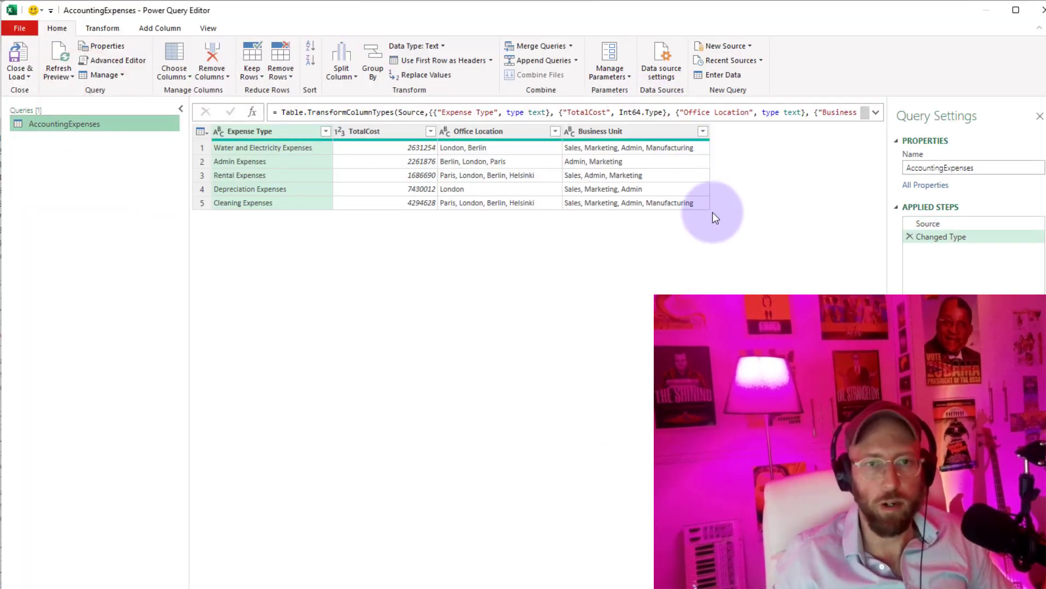
- Duplicate the AccountingExpenses query and name the copy TableColumn
{"action": "right_click", "coordinate": [62, 126]}
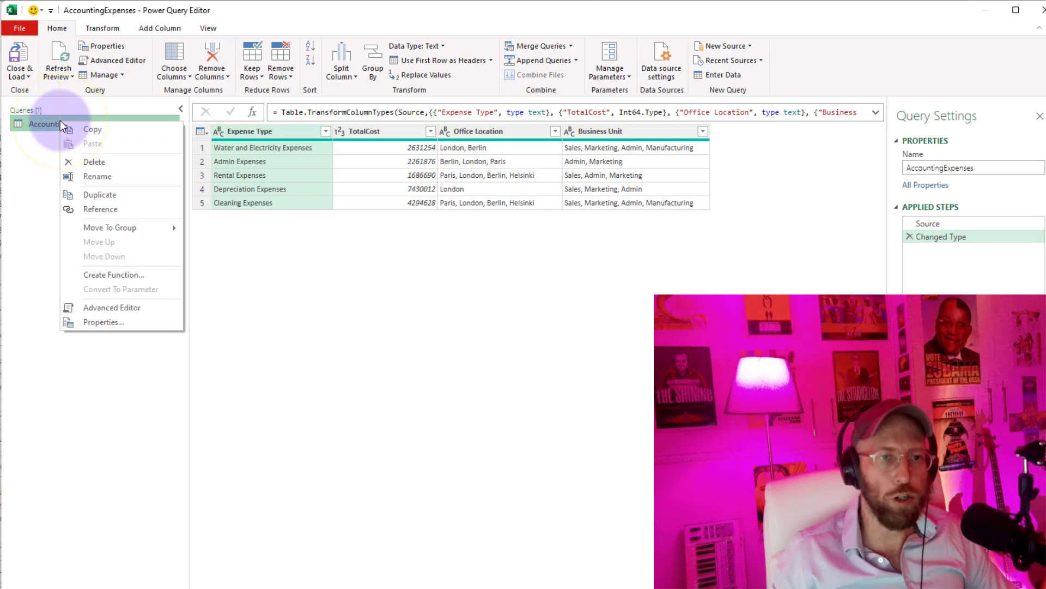
{"action": "left_click", "coordinate": [106, 190]}
{"action": "left_click", "coordinate": [1010, 167]}
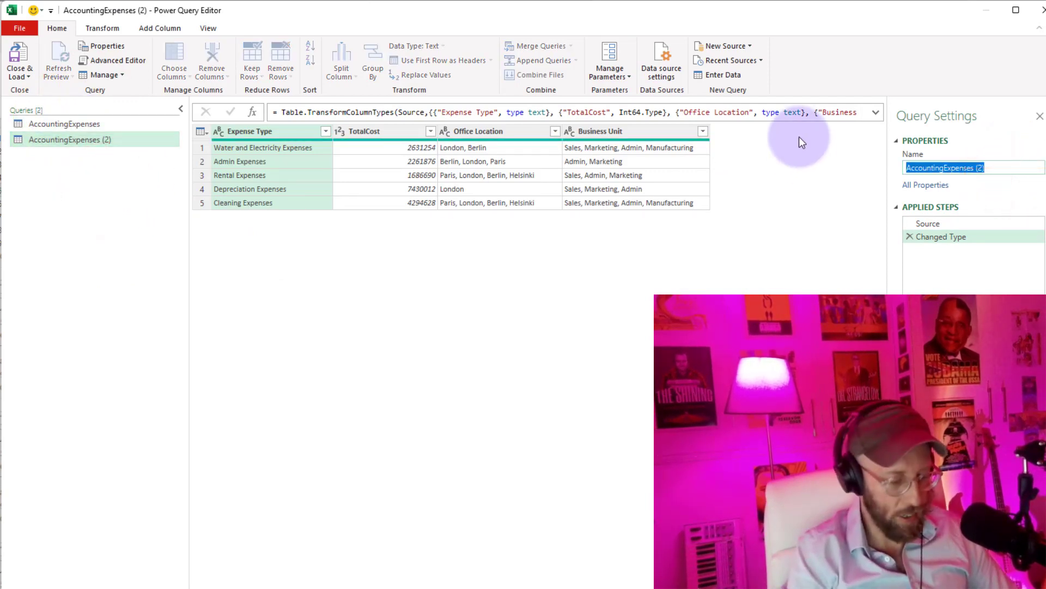
{"action": "type", "text": "TableColu"}
{"action": "type", "text": "mn"}
{"action": "left_click", "coordinate": [452, 159]}
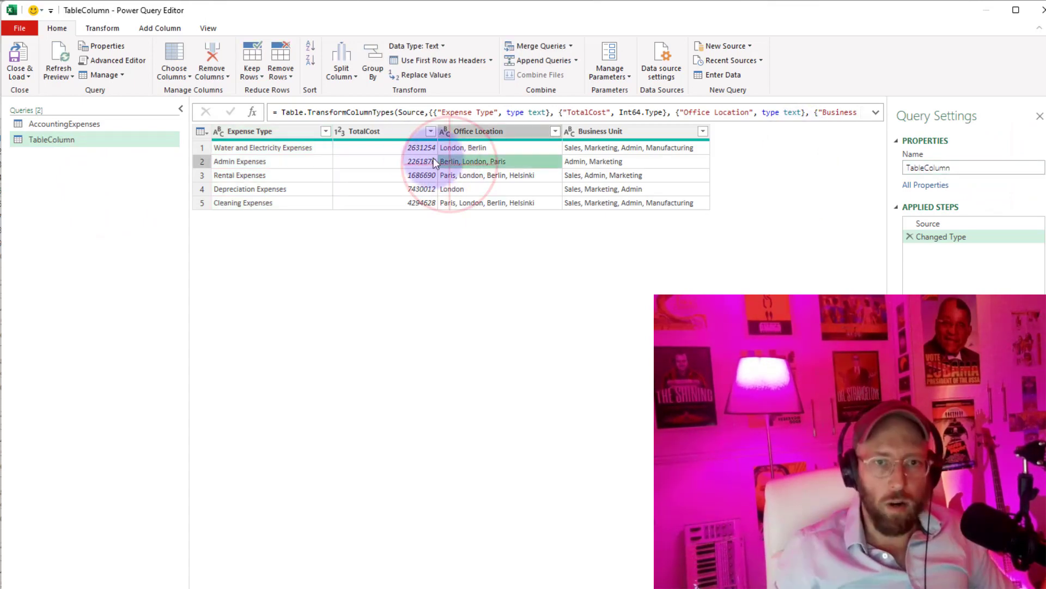
- Examine the Expense Type and TotalCost columns against the comma-separated Office Location and Business Unit columns
{"action": "left_click", "coordinate": [384, 132]}
{"action": "left_click", "coordinate": [464, 129]}
{"action": "left_click", "coordinate": [371, 132]}
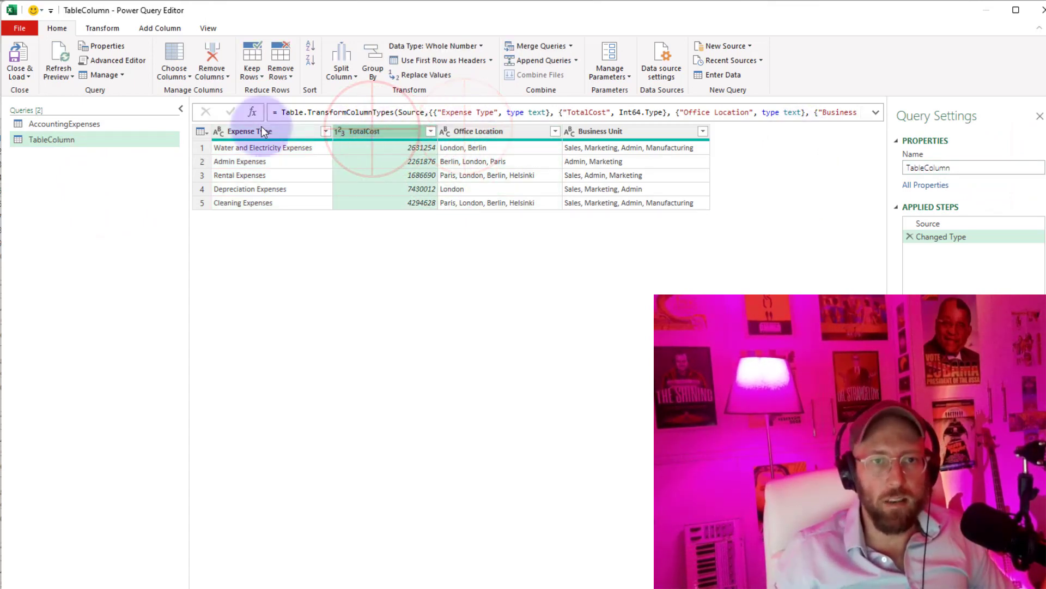
{"action": "left_click", "coordinate": [257, 130]}
{"action": "left_click", "coordinate": [371, 131], "text": "ctrl"}
{"action": "left_click", "coordinate": [492, 130]}
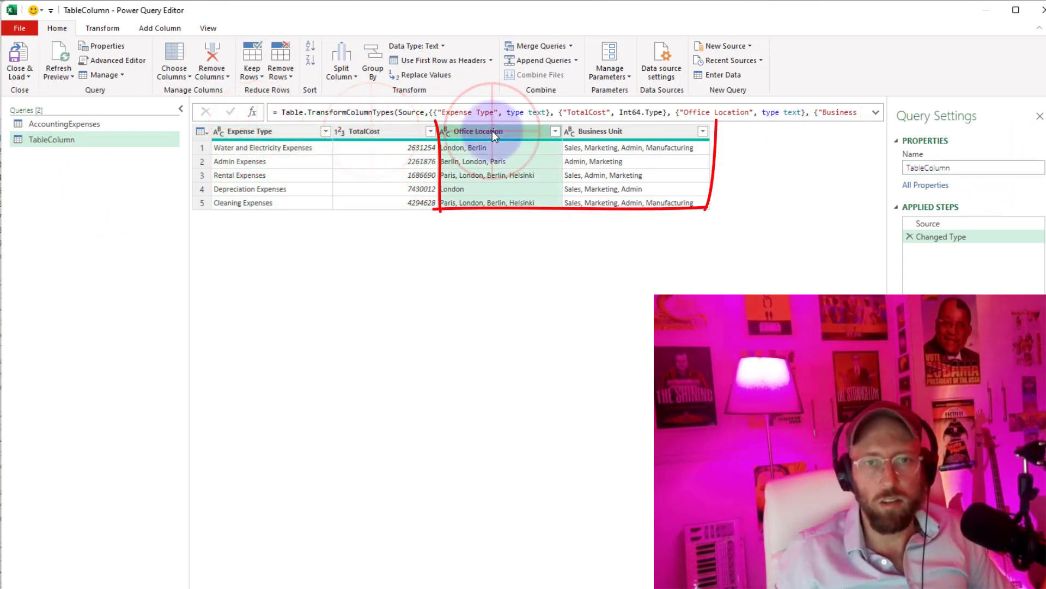
{"action": "left_click", "coordinate": [628, 130], "text": "ctrl"}
{"action": "left_click", "coordinate": [629, 130], "text": "ctrl"}
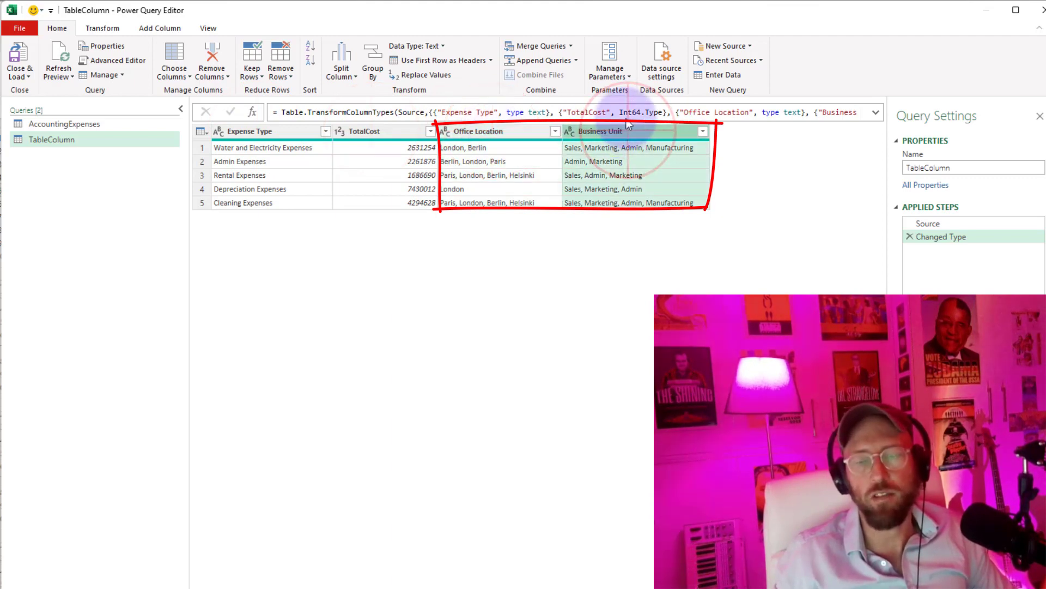
{"action": "left_click", "coordinate": [526, 132]}
{"action": "left_click", "coordinate": [594, 132], "text": "ctrl"}
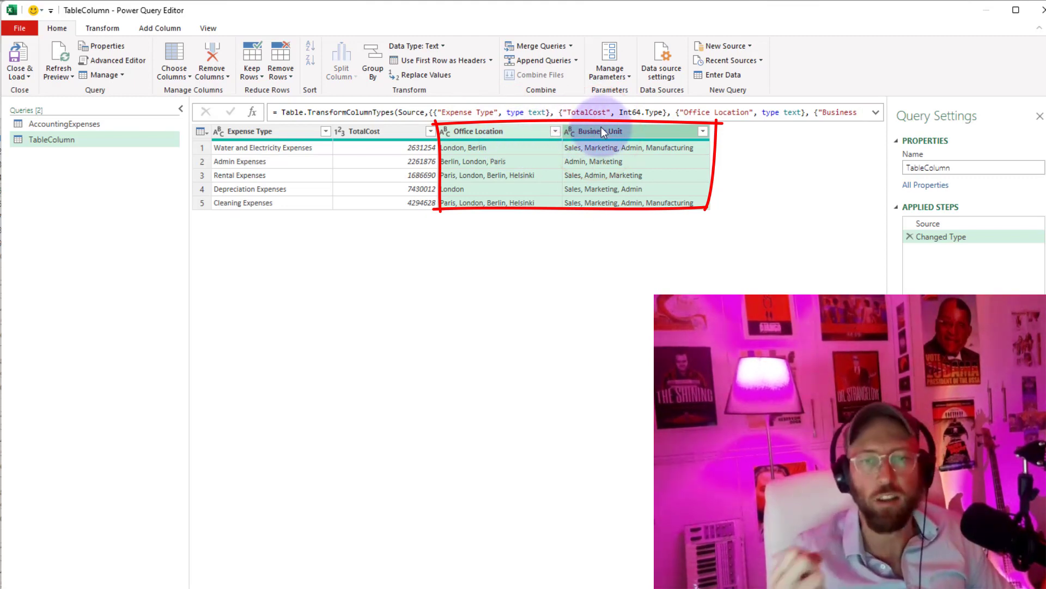
{"action": "left_click", "coordinate": [709, 225]}
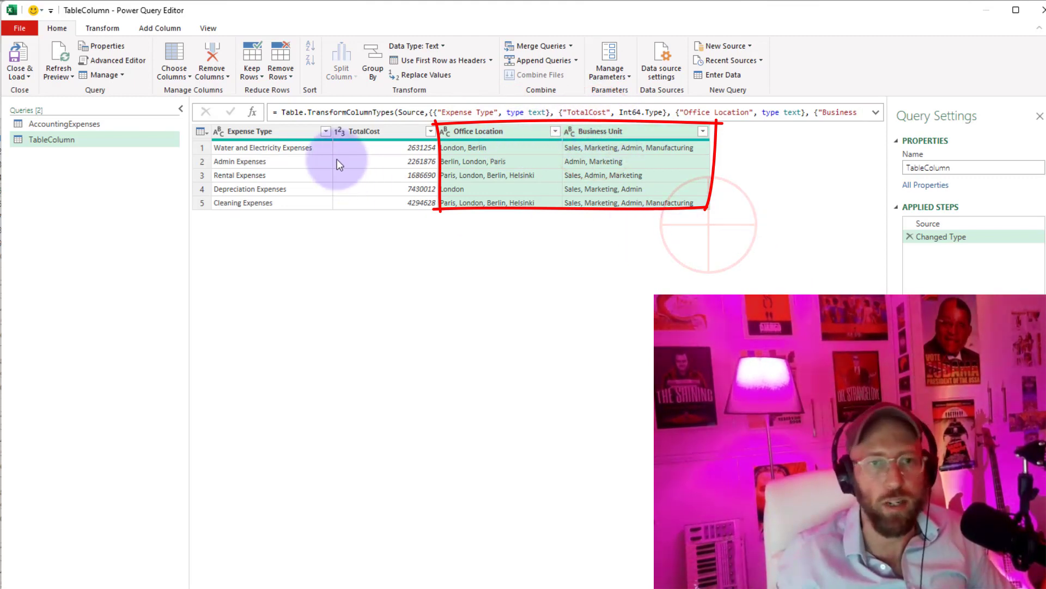
- Add a custom step to the TableColumn query with the formula = Table.ColumnNames(#"Changed Type")
{"action": "left_click", "coordinate": [295, 111]}
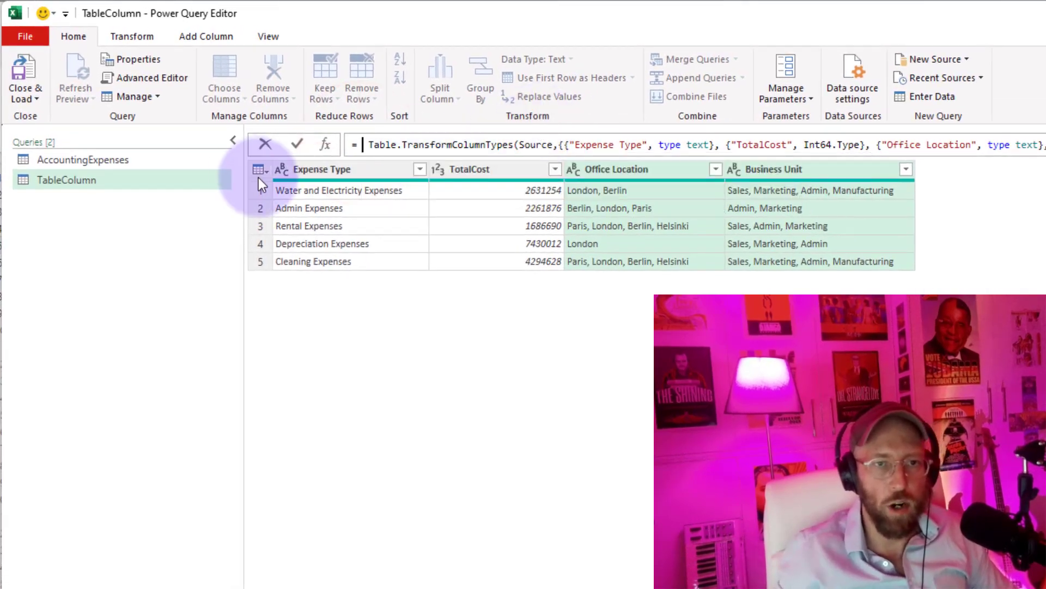
{"action": "left_click", "coordinate": [325, 144]}
{"action": "type", "text": "table"}
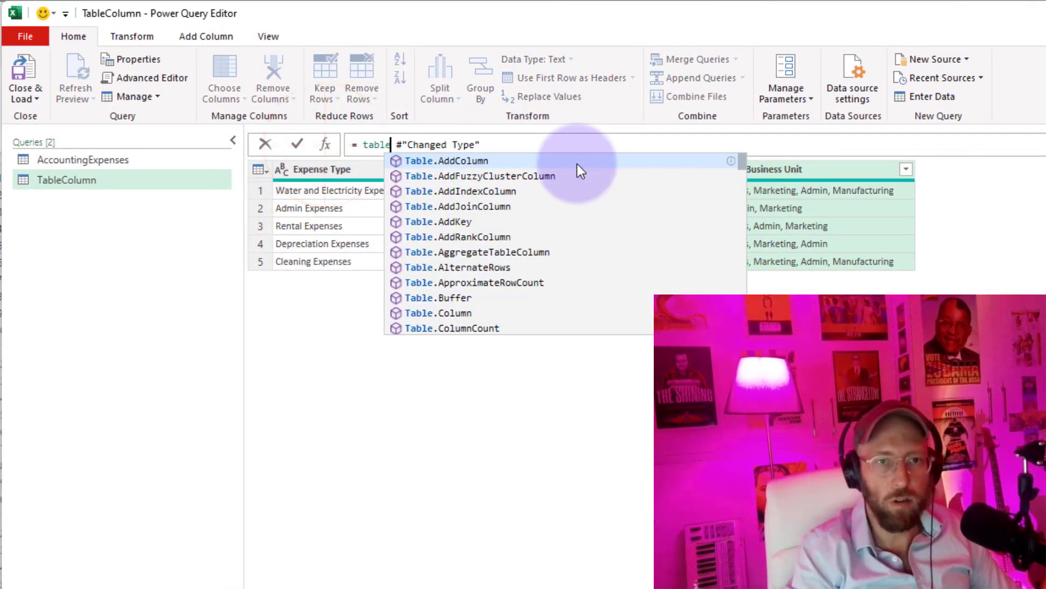
{"action": "type", "text": "col"}
{"action": "key", "text": "Down"}
{"action": "key", "text": "Down"}
{"action": "key", "text": "Tab"}
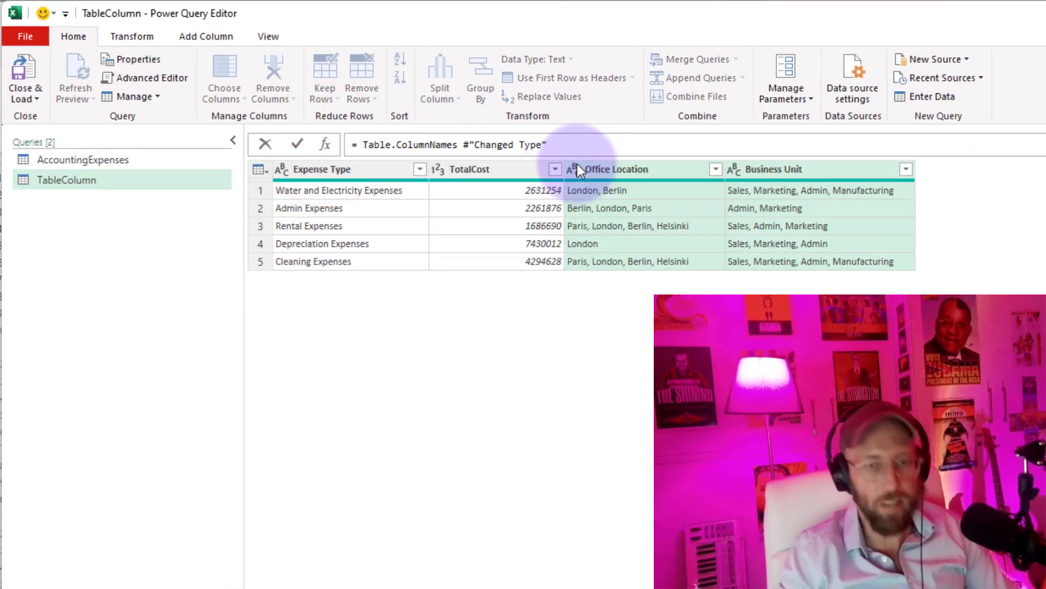
{"action": "type", "text": "("}
{"action": "key", "text": "End"}
{"action": "type", "text": ")"}
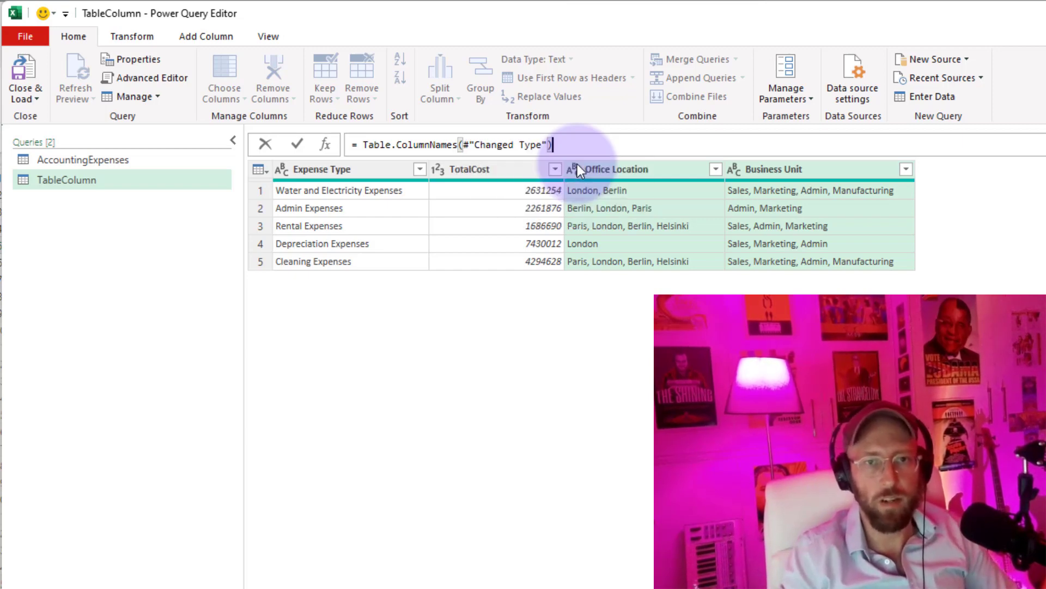
{"action": "key", "text": "Return"}
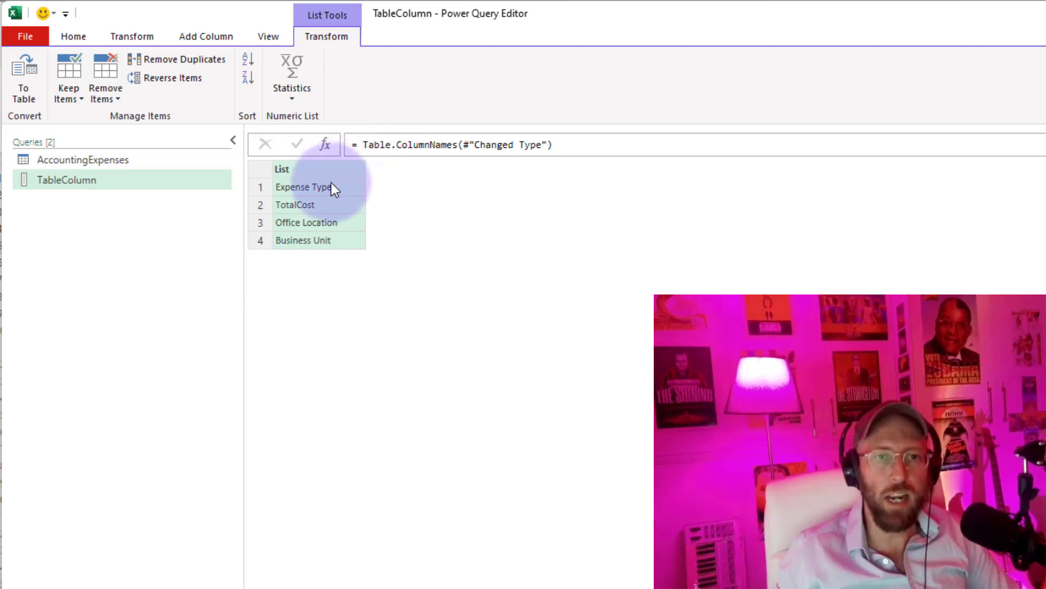
- Wrap the TableColumn query's column-name formula in List.Select with the condition each _ <> "Expense Type" and _ <> "TotalCost"
{"action": "left_click", "coordinate": [327, 209]}
{"action": "left_click", "coordinate": [102, 162]}
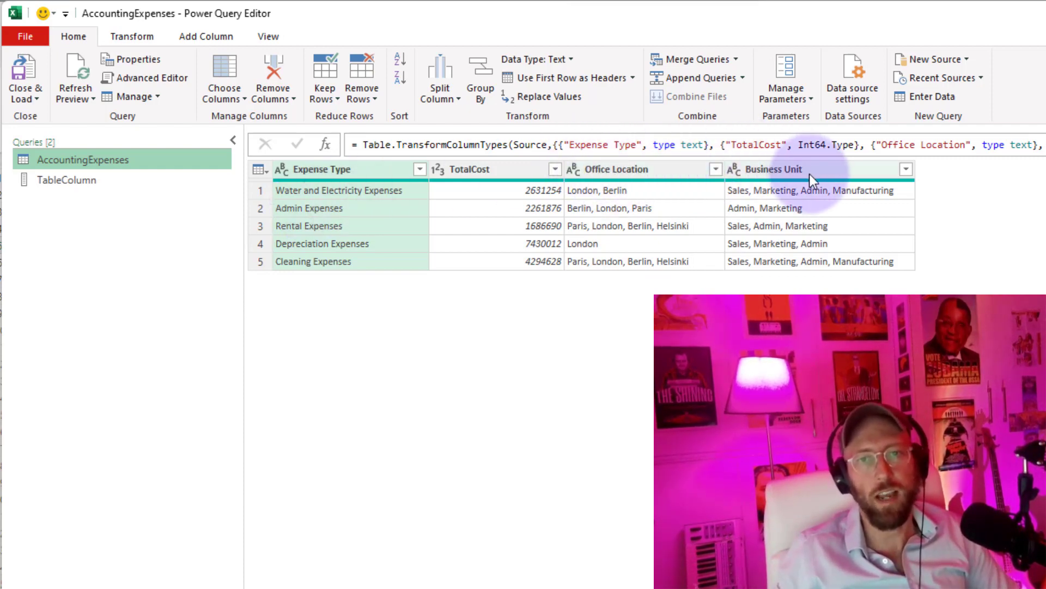
{"action": "left_click", "coordinate": [67, 183]}
{"action": "left_click", "coordinate": [473, 145]}
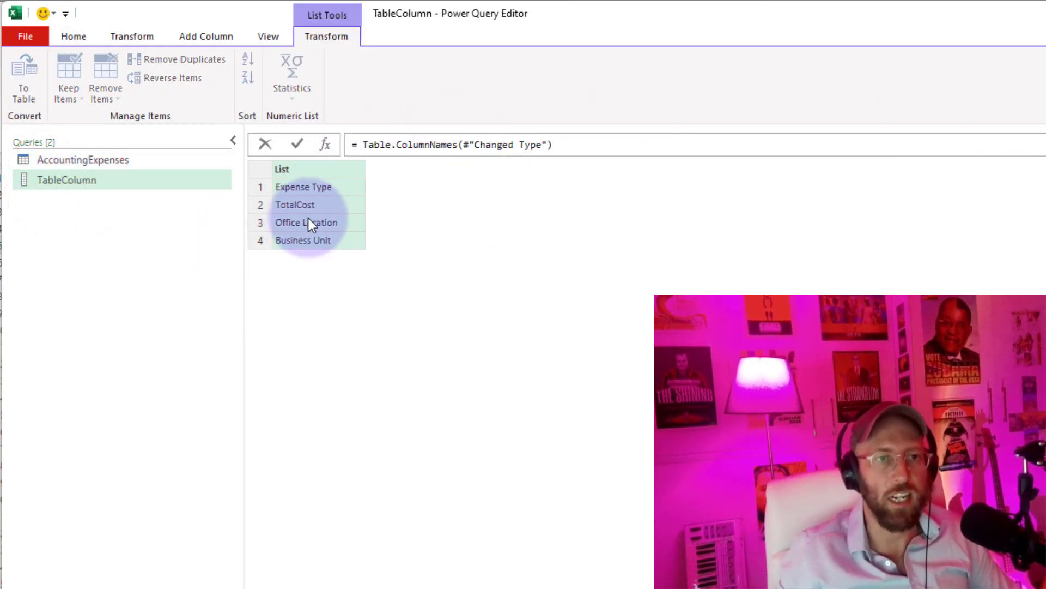
{"action": "left_click", "coordinate": [354, 144]}
{"action": "type", "text": "listsel"}
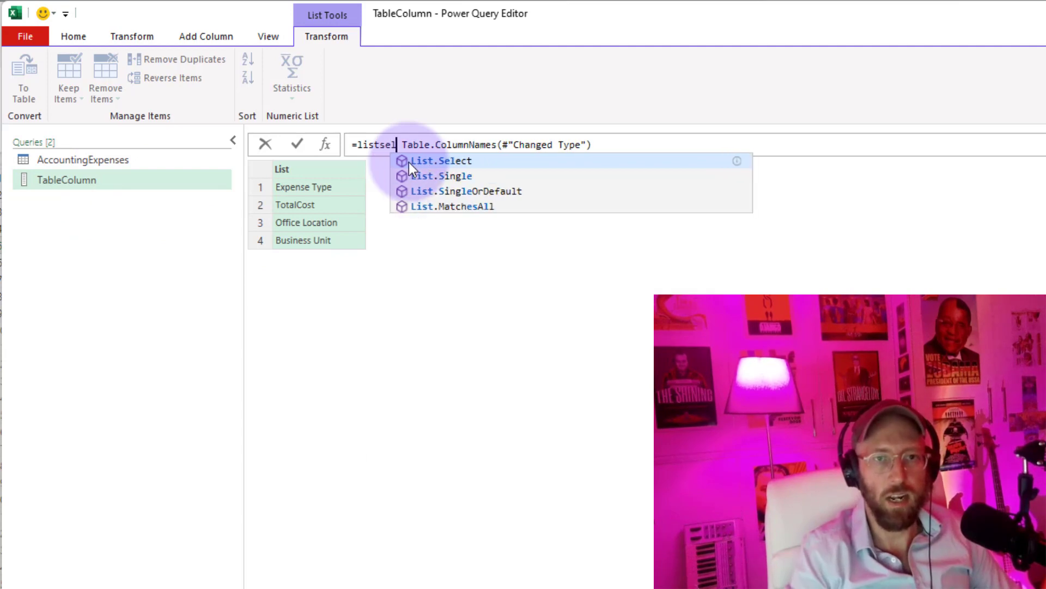
{"action": "left_click", "coordinate": [409, 162]}
{"action": "type", "text": "("}
{"action": "key", "text": "End"}
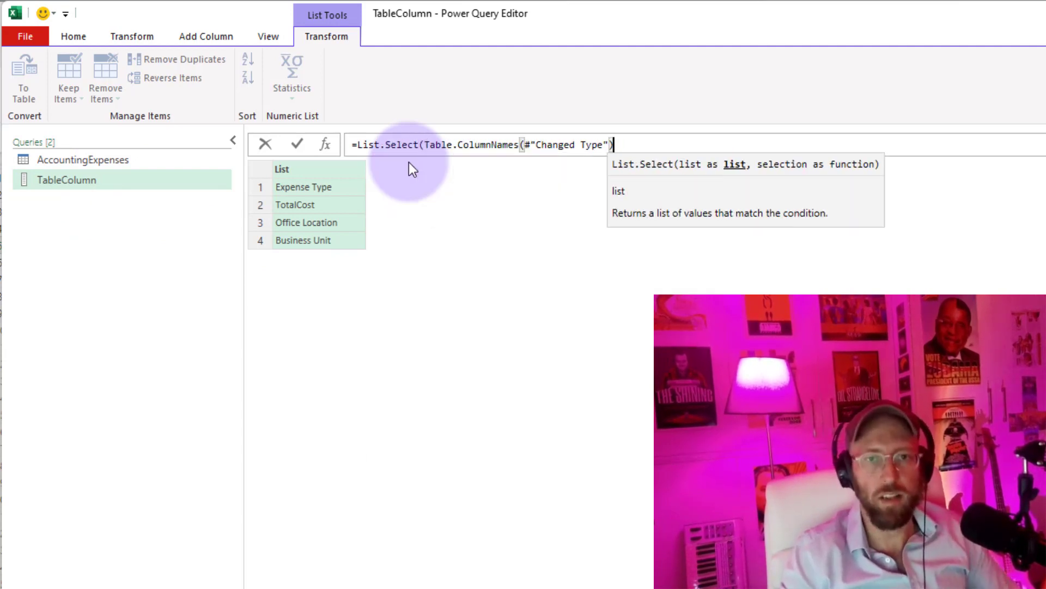
{"action": "type", "text": ", each "}
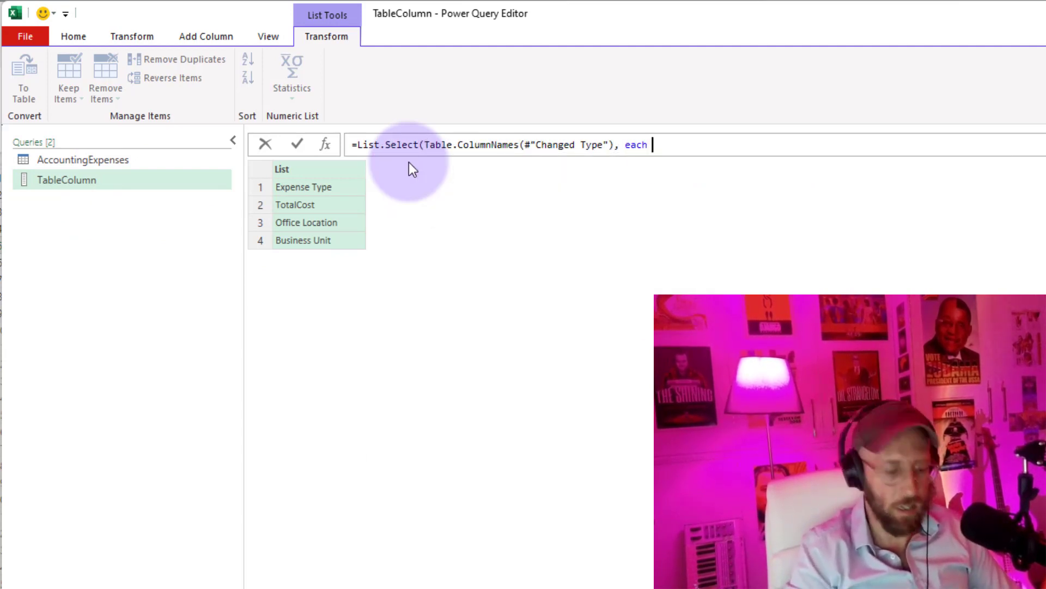
{"action": "type", "text": "_ "}
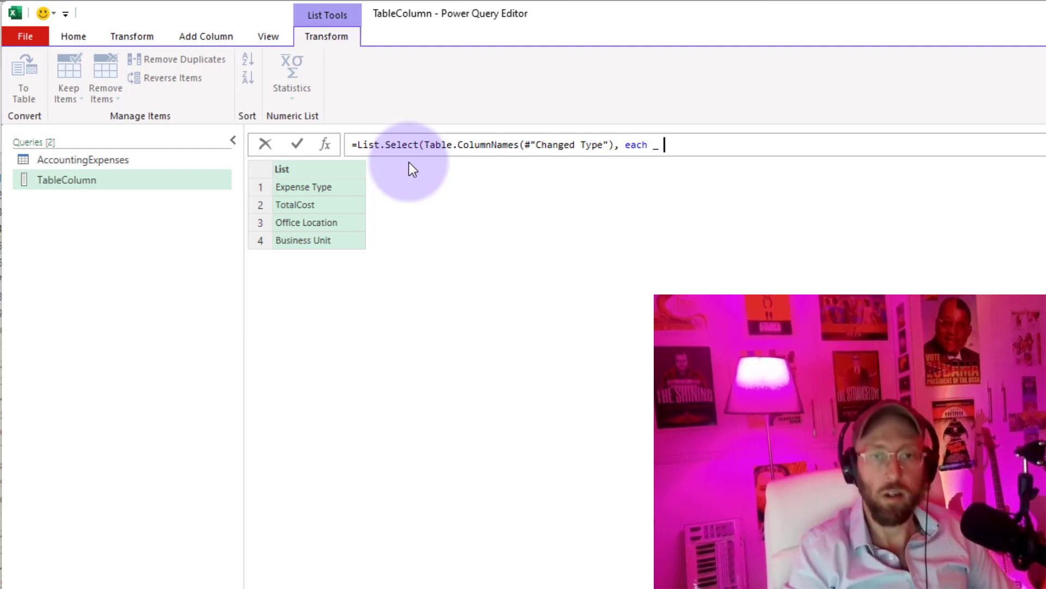
{"action": "type", "text": "<> \"Expense Type"}
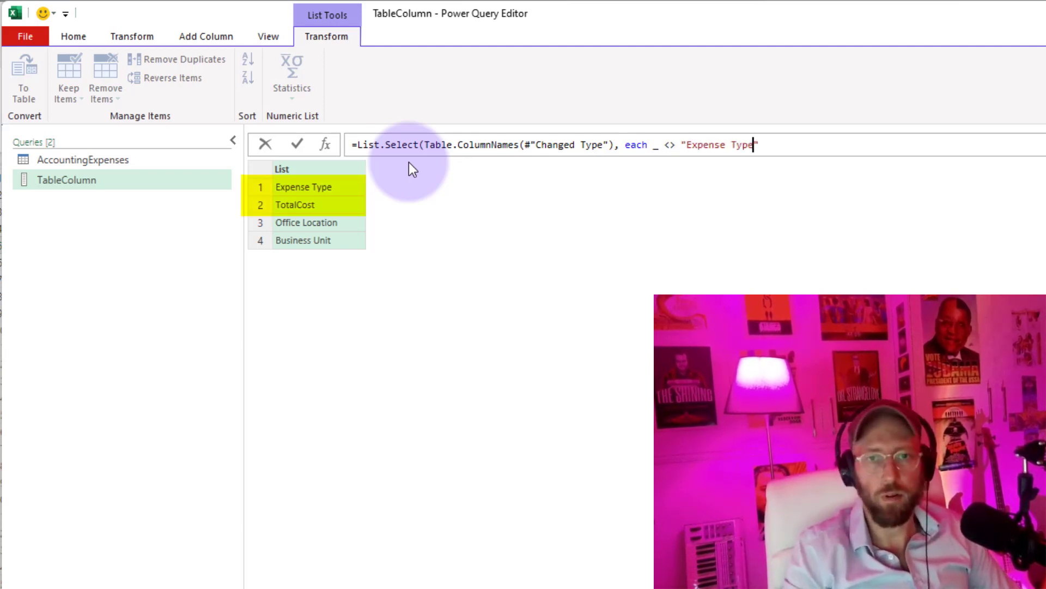
{"action": "type", "text": "\" and"}
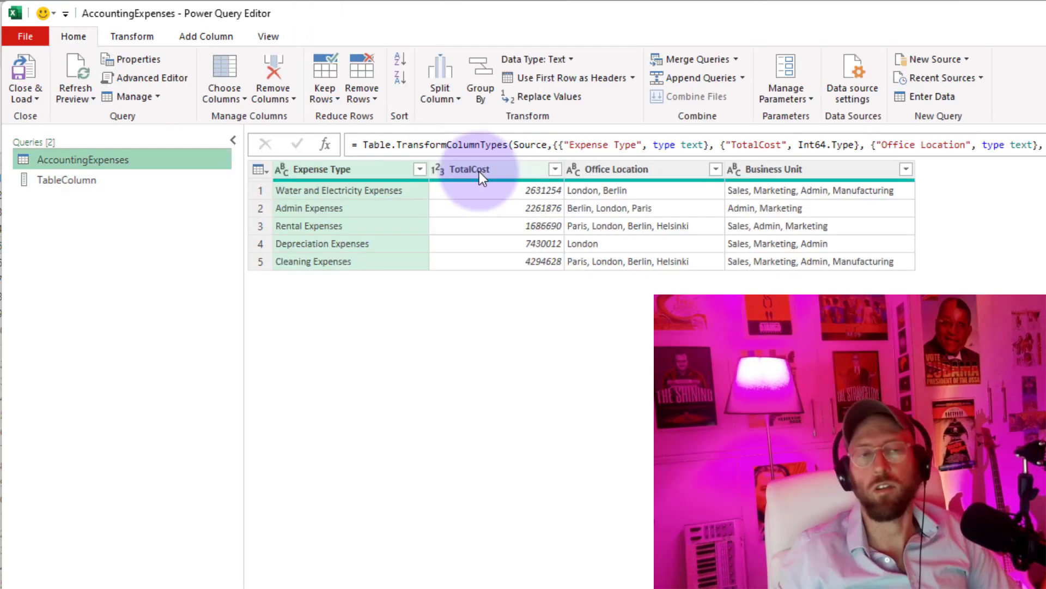
- Close the Power Query Editor and load the AccountingExpenses and TableColumn queries to worksheets
{"action": "left_click", "coordinate": [106, 182]}
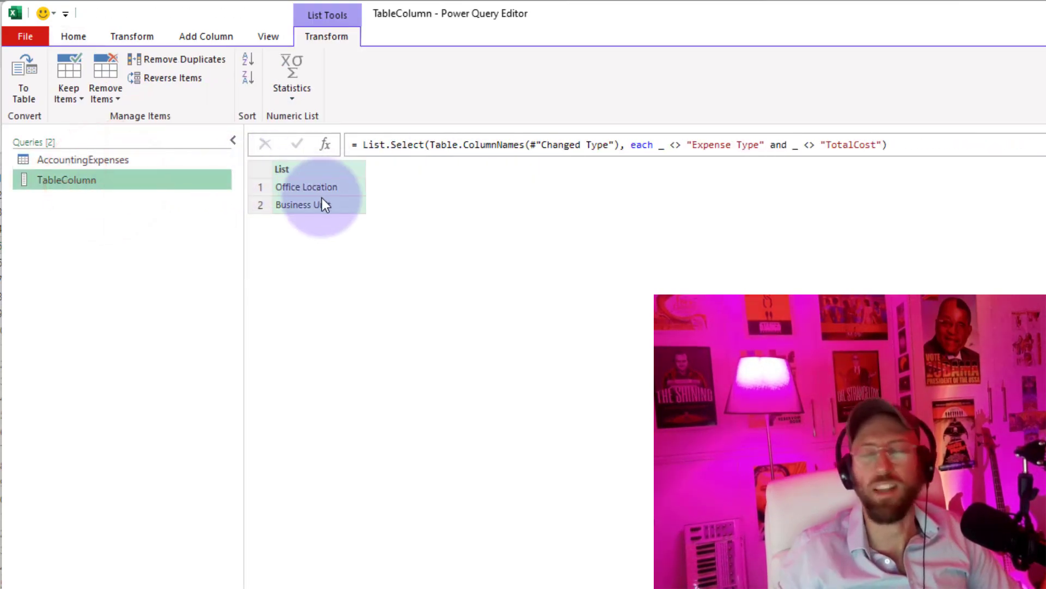
{"action": "left_click", "coordinate": [80, 163]}
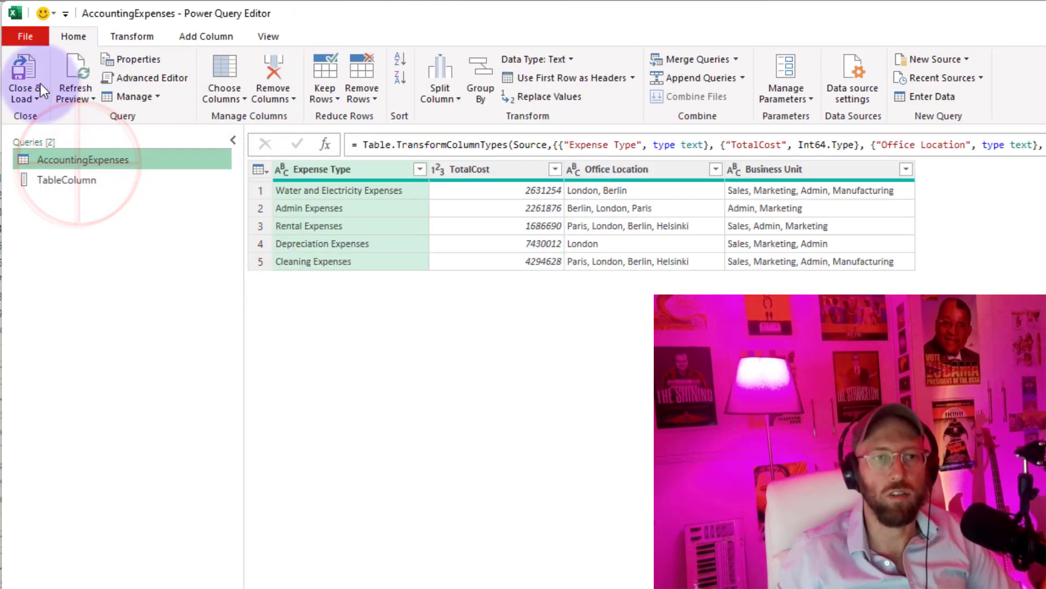
{"action": "left_click", "coordinate": [31, 76]}
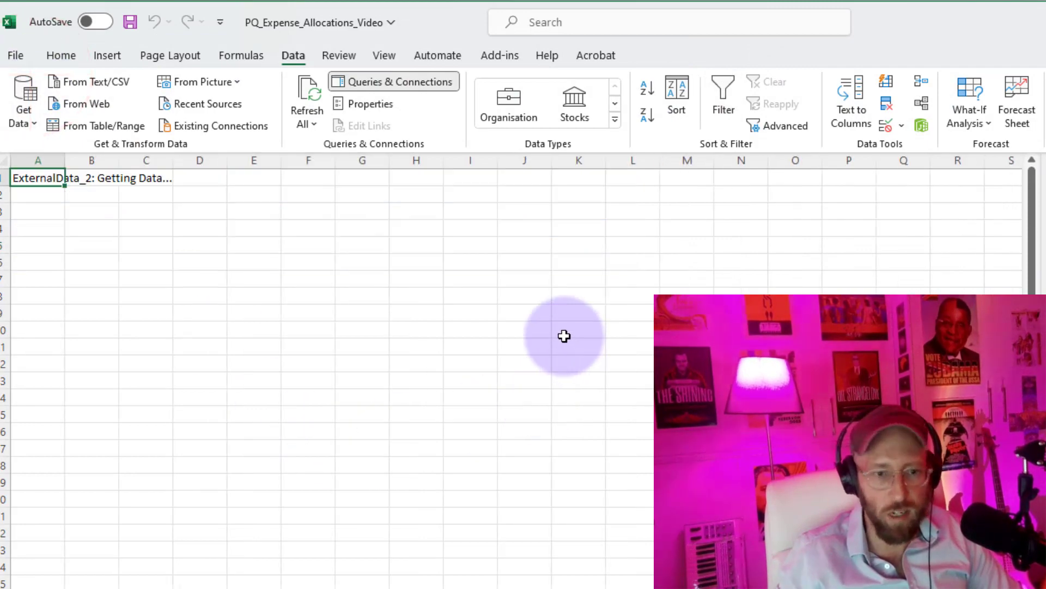
{"action": "left_click_drag", "start_coordinate": [509, 343], "coordinate": [507, 334]}
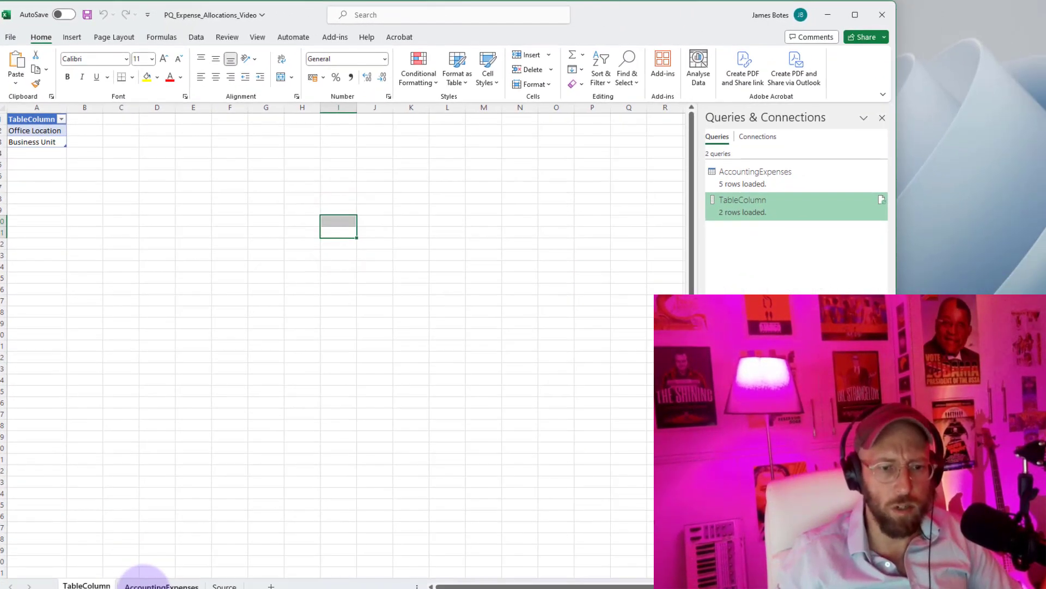
- Add a new column headed "country" after Business Unit in the table on the Source sheet
{"action": "left_click", "coordinate": [143, 583]}
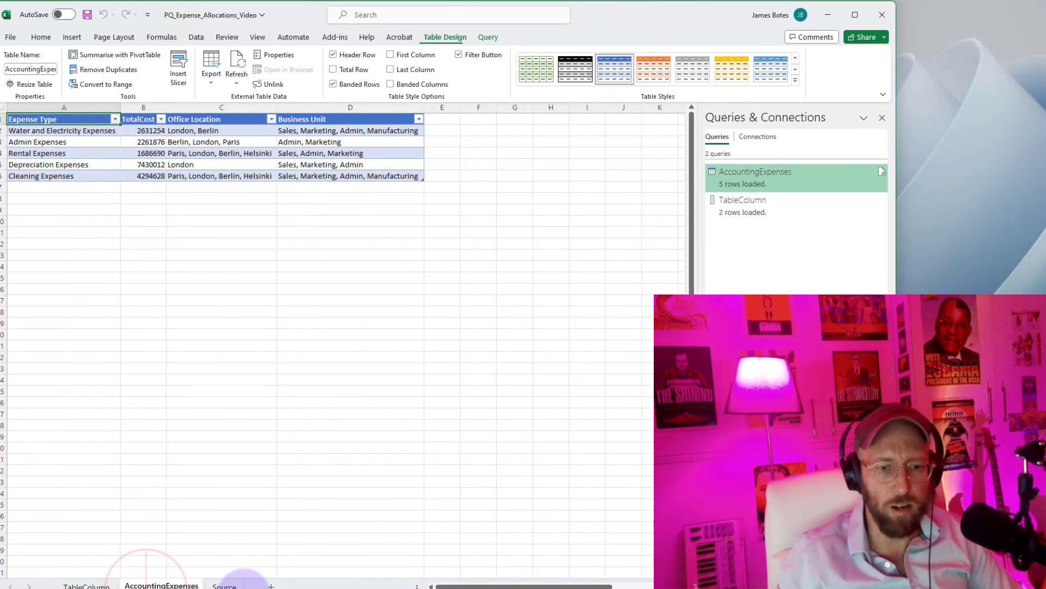
{"action": "left_click", "coordinate": [224, 585]}
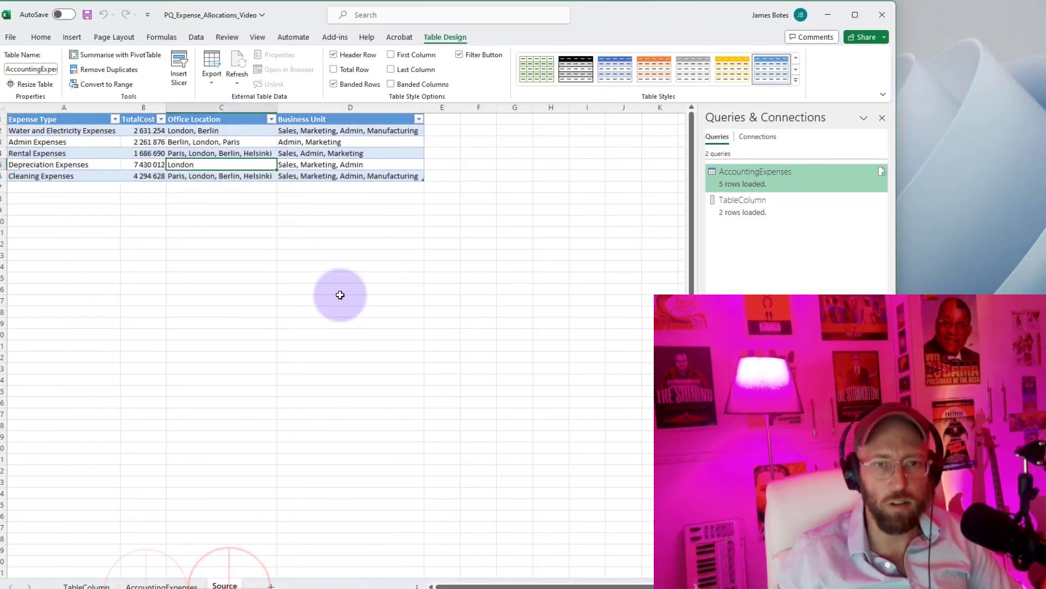
{"action": "left_click", "coordinate": [443, 118]}
{"action": "type", "text": "country"}
{"action": "key", "text": "Return"}
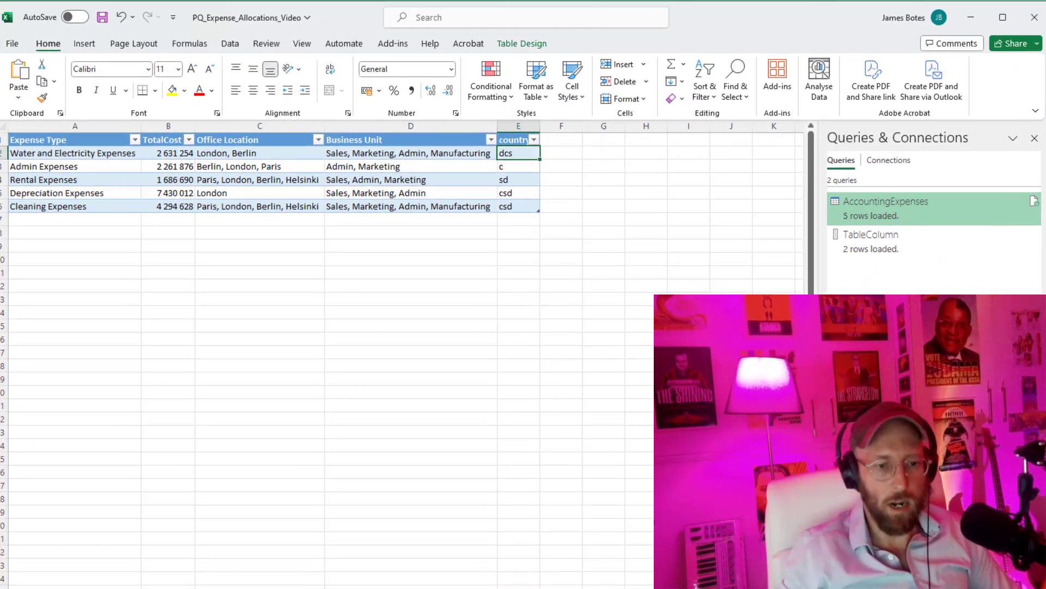
- Refresh the loaded query table on the TableColumn sheet
{"action": "left_click", "coordinate": [86, 586]}
{"action": "left_click_drag", "start_coordinate": [205, 366], "coordinate": [192, 335]}
{"action": "right_click", "coordinate": [52, 181]}
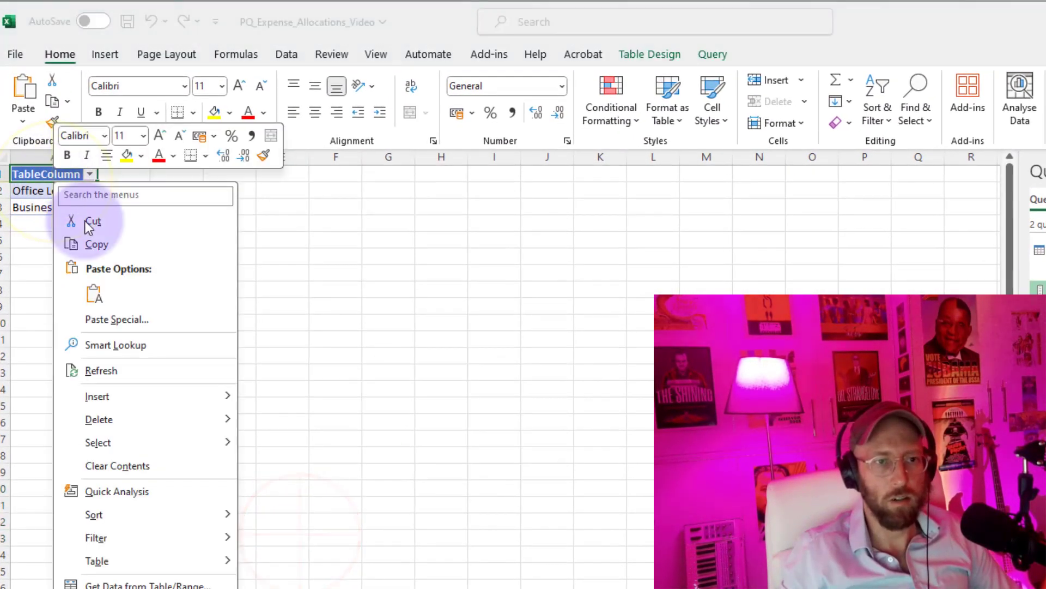
{"action": "left_click", "coordinate": [123, 376]}
{"action": "left_click", "coordinate": [216, 344]}
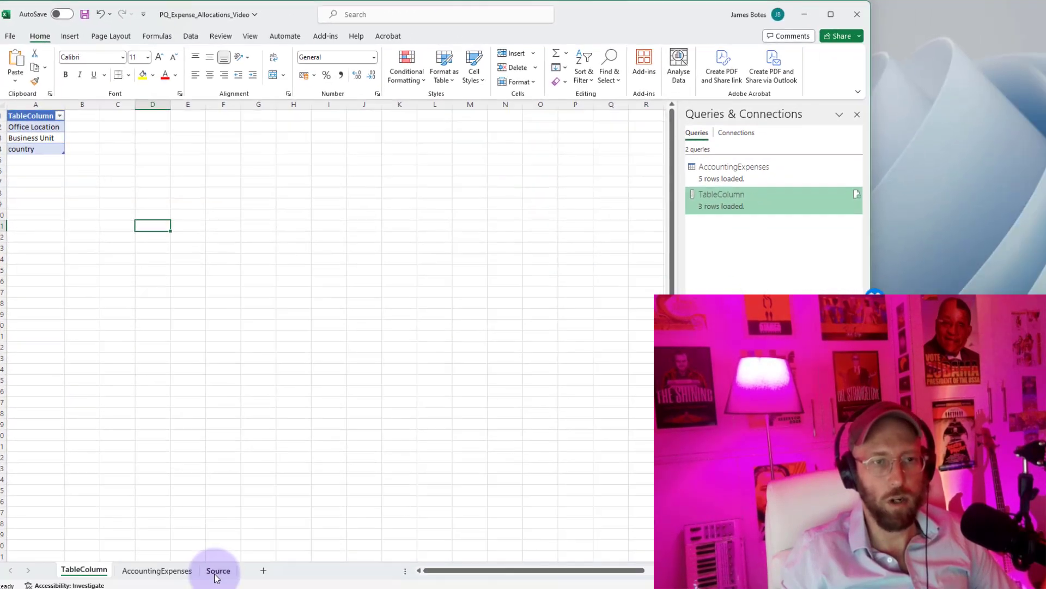
- Add a new custom step after Changed Type in the AccountingExpenses query in the Power Query Editor
{"action": "left_click", "coordinate": [216, 564]}
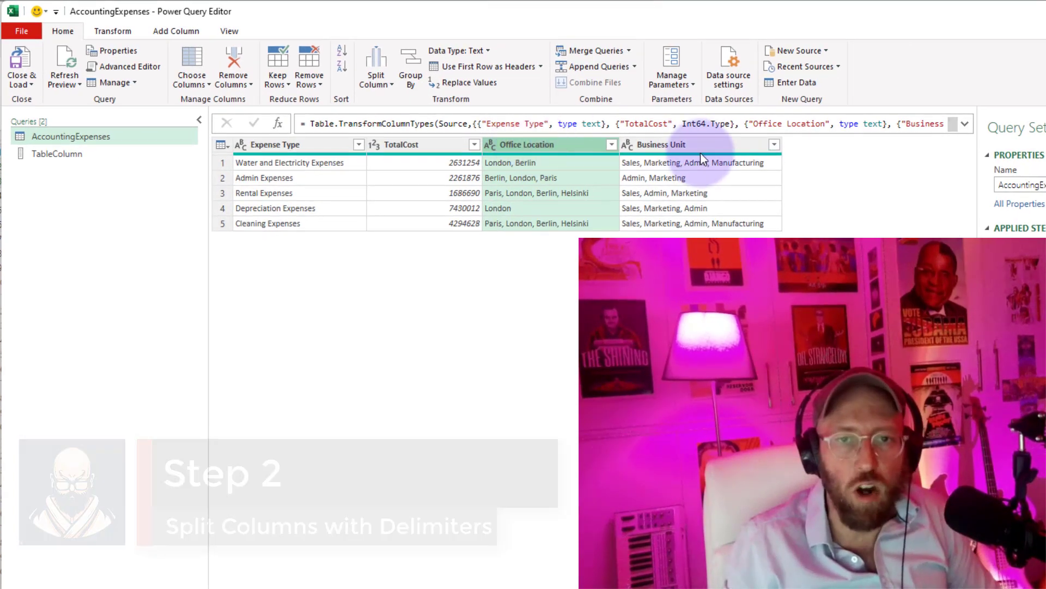
{"action": "left_click", "coordinate": [512, 164]}
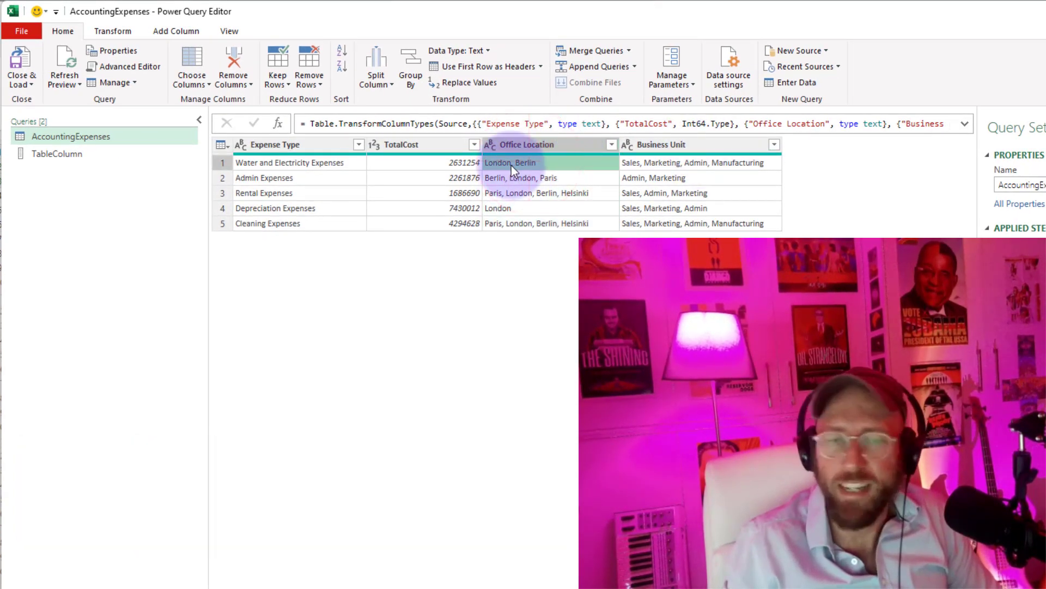
{"action": "left_click", "coordinate": [657, 145]}
{"action": "left_click", "coordinate": [556, 145]}
{"action": "left_click", "coordinate": [278, 124]}
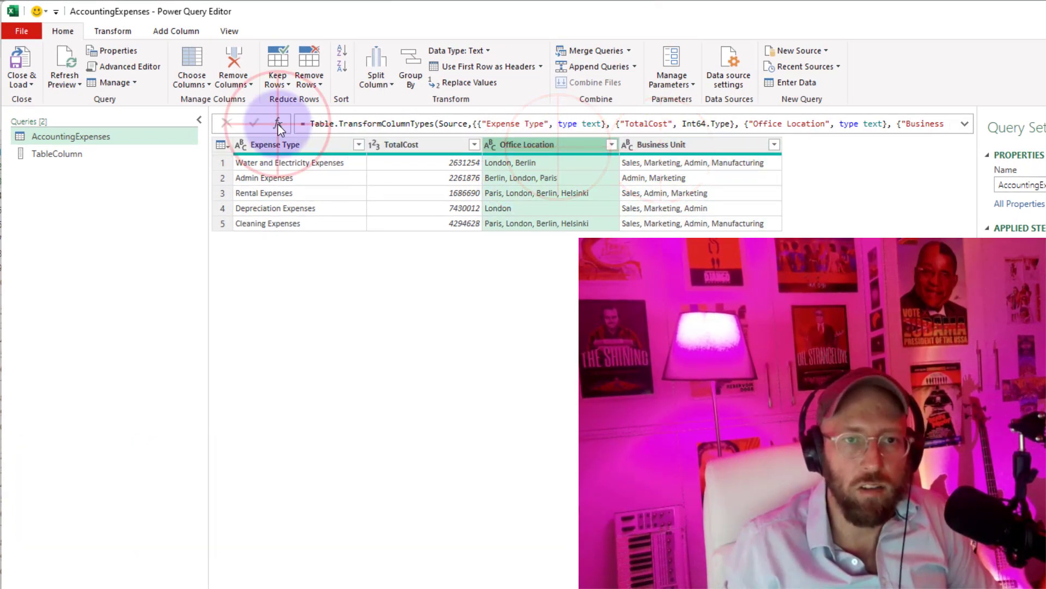
- Wrap the new step's #"Changed Type" reference in Table.TransformColumns as its first argument
{"action": "left_click", "coordinate": [304, 124]}
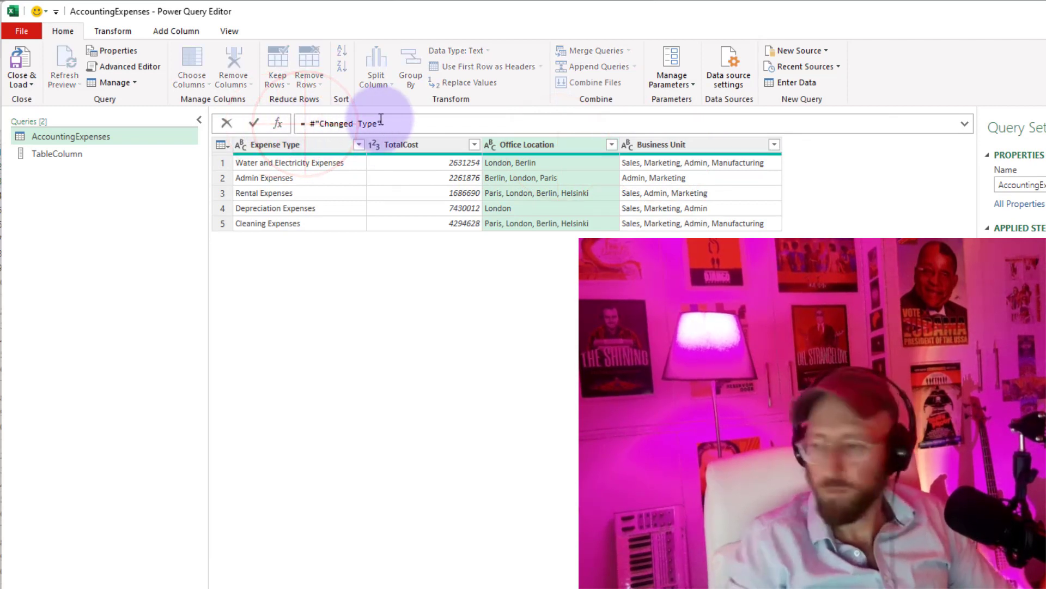
{"action": "type", "text": "tabletr"}
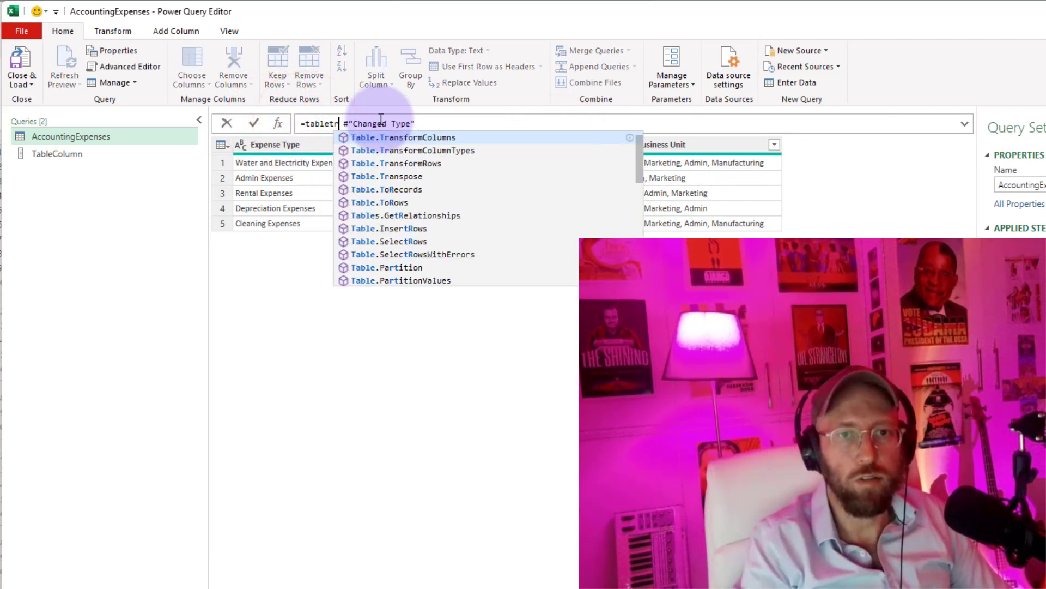
{"action": "key", "text": "Tab"}
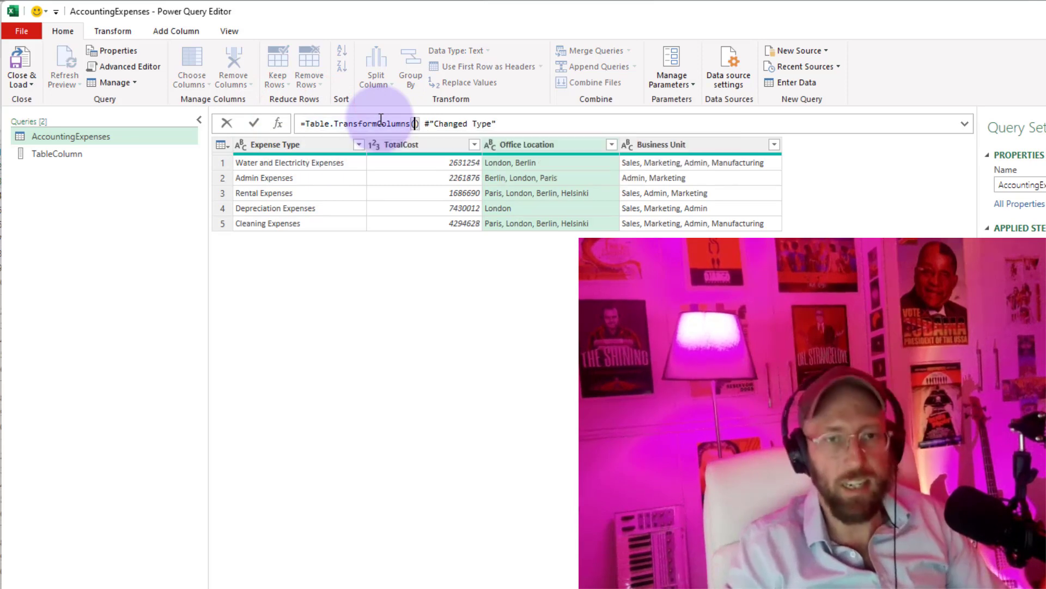
{"action": "type", "text": "("}
{"action": "key", "text": "End"}
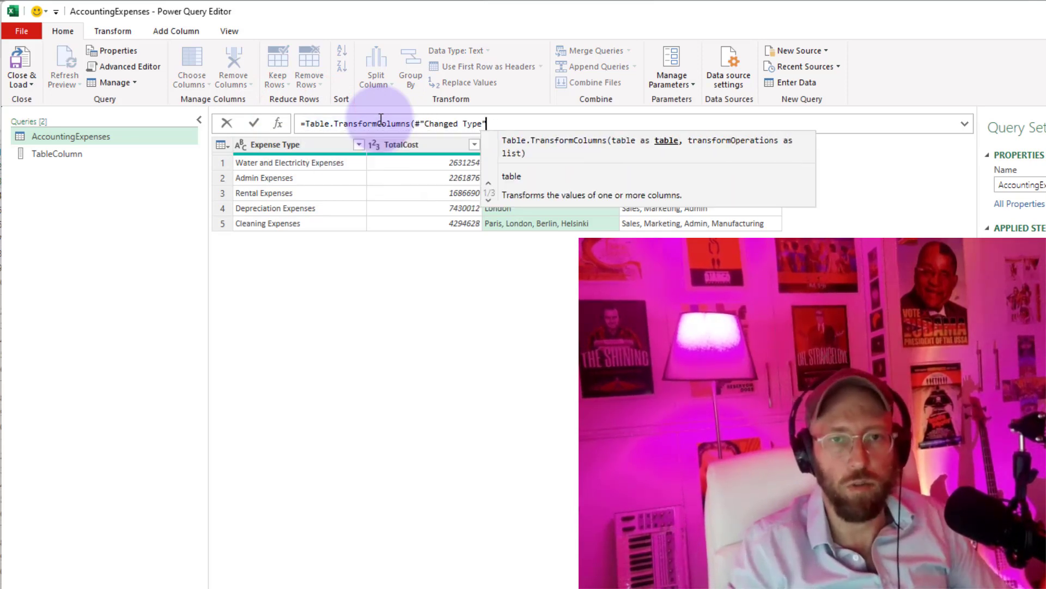
{"action": "type", "text": ","}
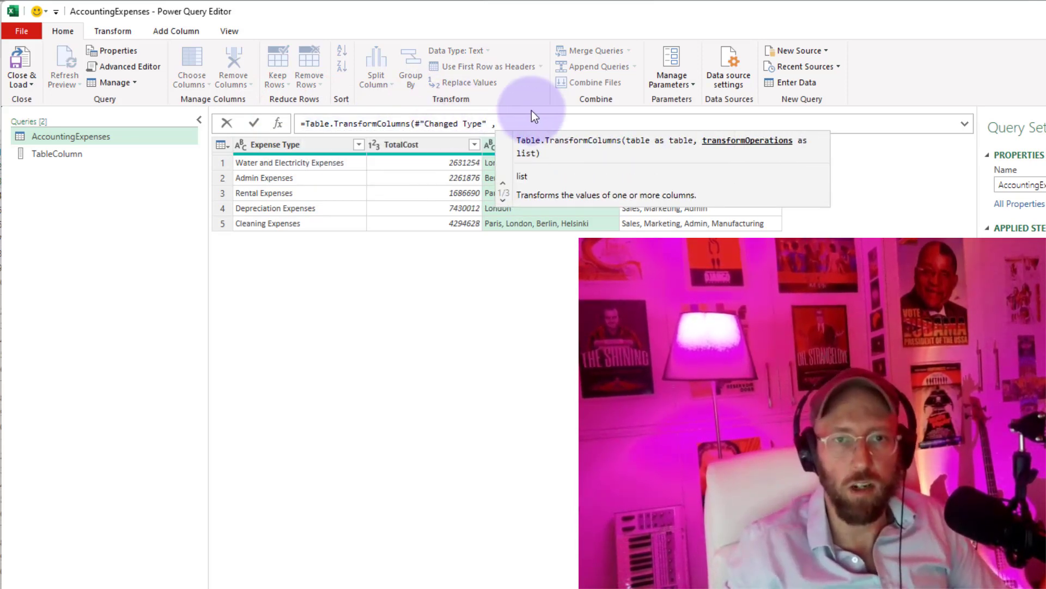
- Complete the Table.TransformColumns formula with the operation {{"Office Location" , each Text.Split(_,",")}} and apply it
{"action": "left_click", "coordinate": [553, 121]}
{"action": "left_click", "coordinate": [553, 121]}
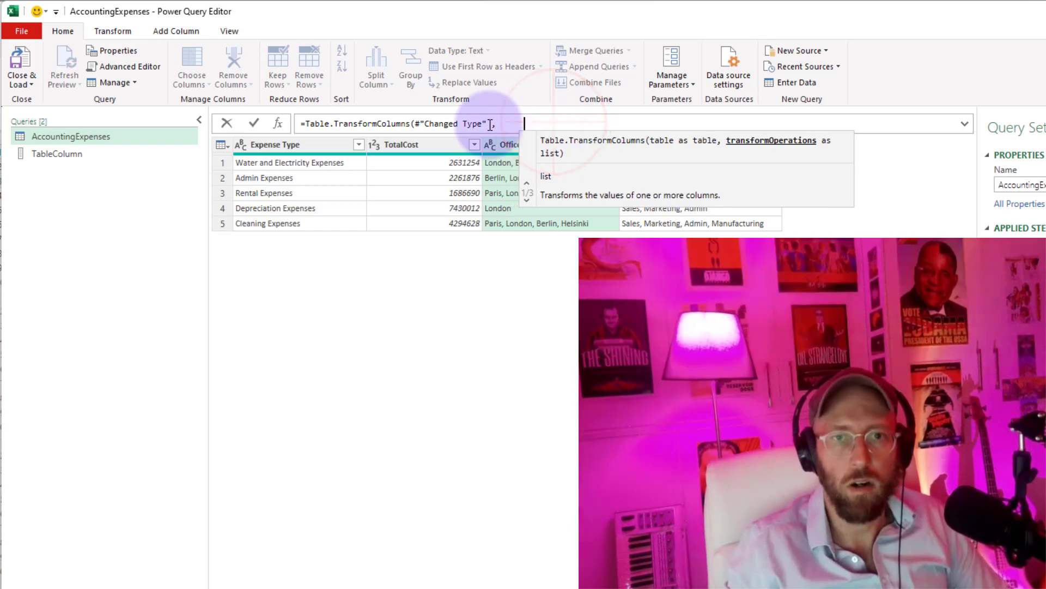
{"action": "left_click", "coordinate": [501, 124]}
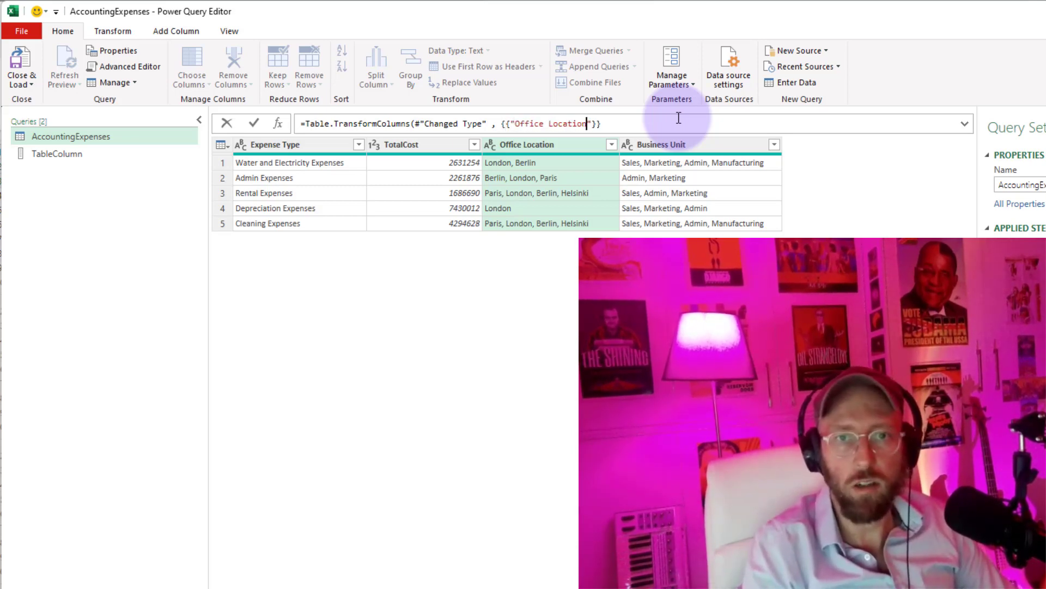
{"action": "type", "text": "each"}
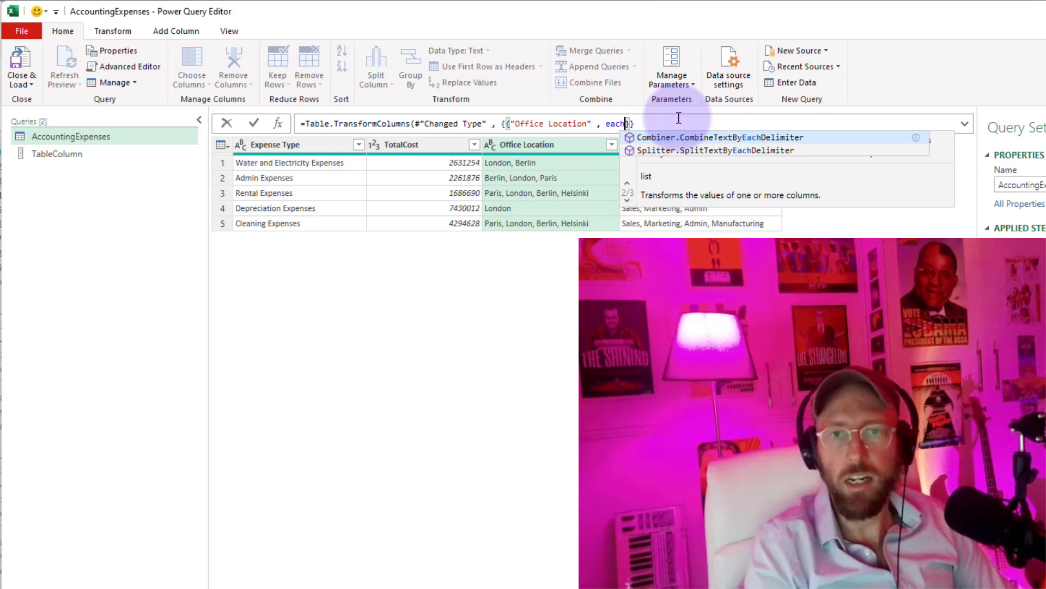
{"action": "type", "text": " text"}
{"action": "type", "text": ".split"}
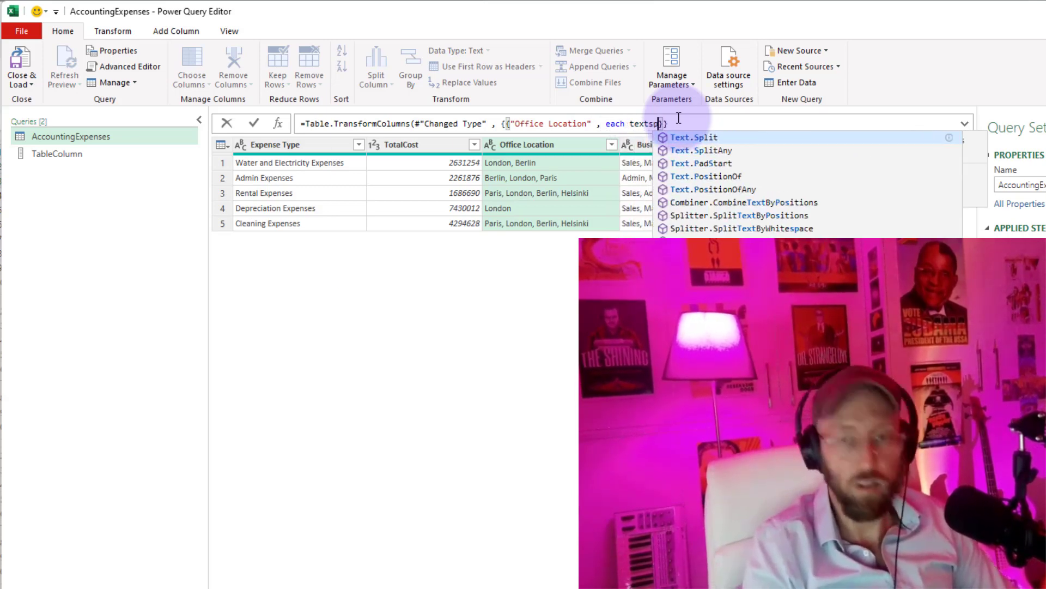
{"action": "key", "text": "Tab"}
{"action": "type", "text": "("}
{"action": "type", "text": "_,\","}
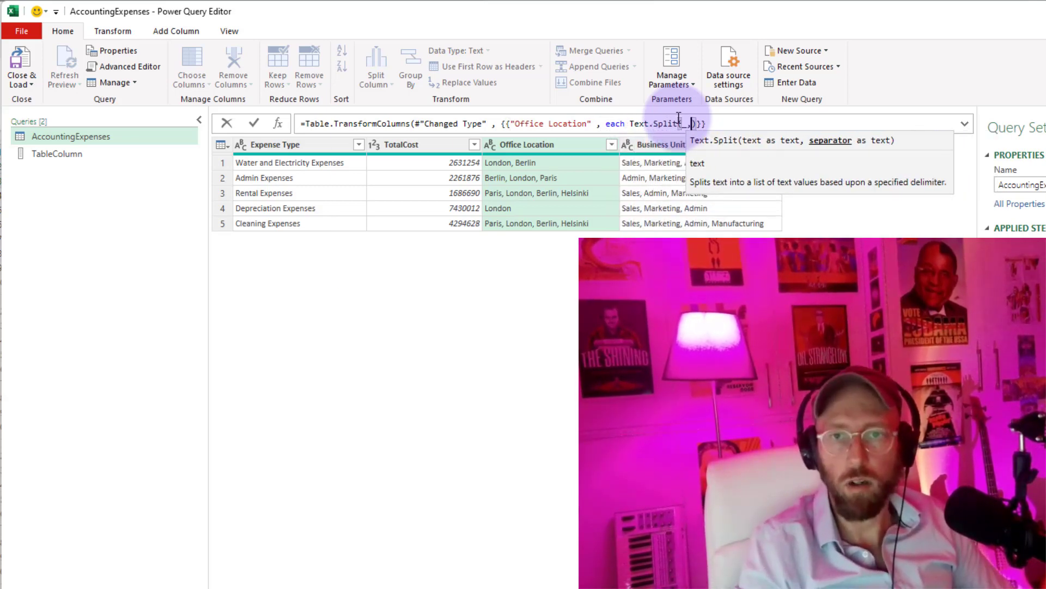
{"action": "key", "text": "Right"}
{"action": "key", "text": "Right"}
{"action": "key", "text": "Right"}
{"action": "key", "text": "Right"}
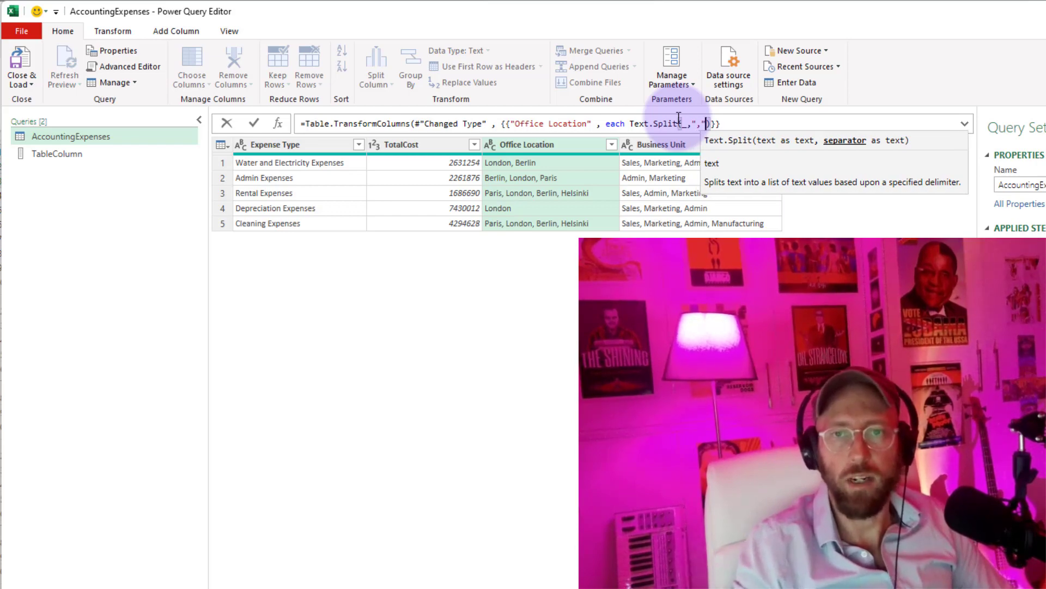
{"action": "type", "text": ")"}
{"action": "key", "text": "Return"}
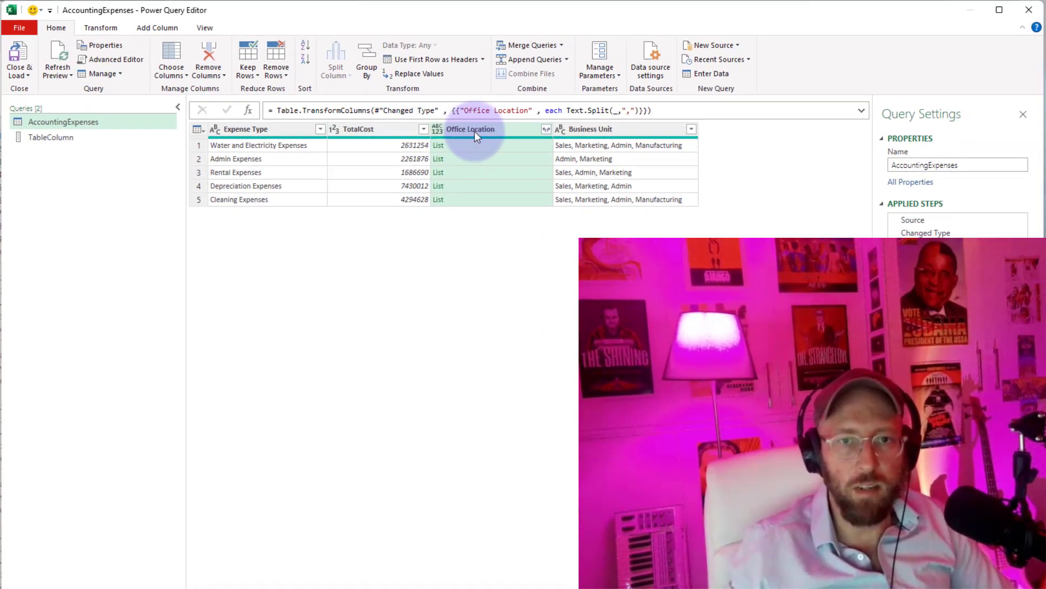
- Preview the split lists in several rows of the Office Location column
{"action": "left_click", "coordinate": [546, 165]}
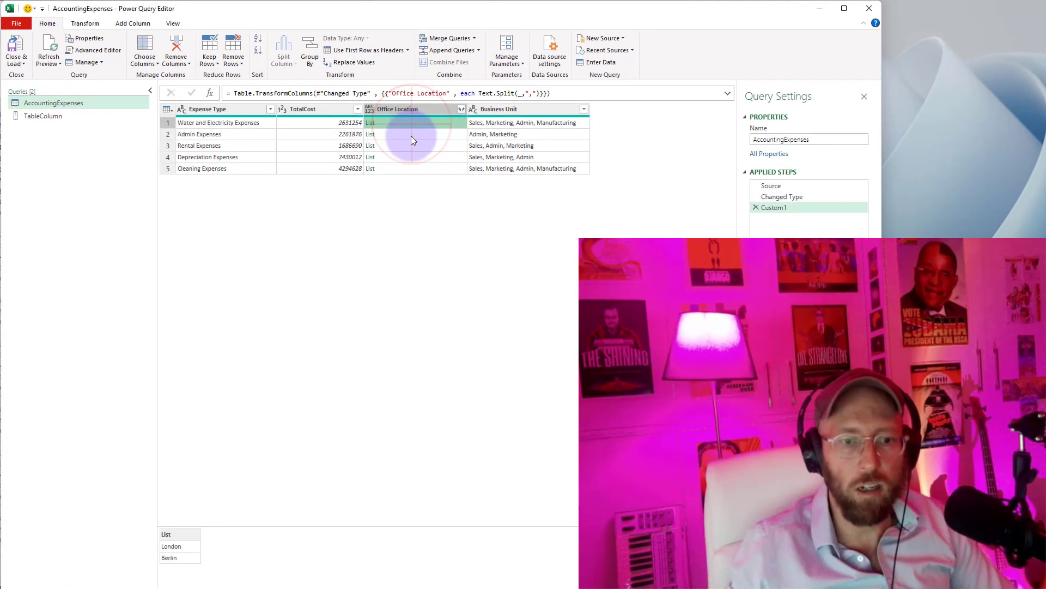
{"action": "left_click", "coordinate": [412, 136]}
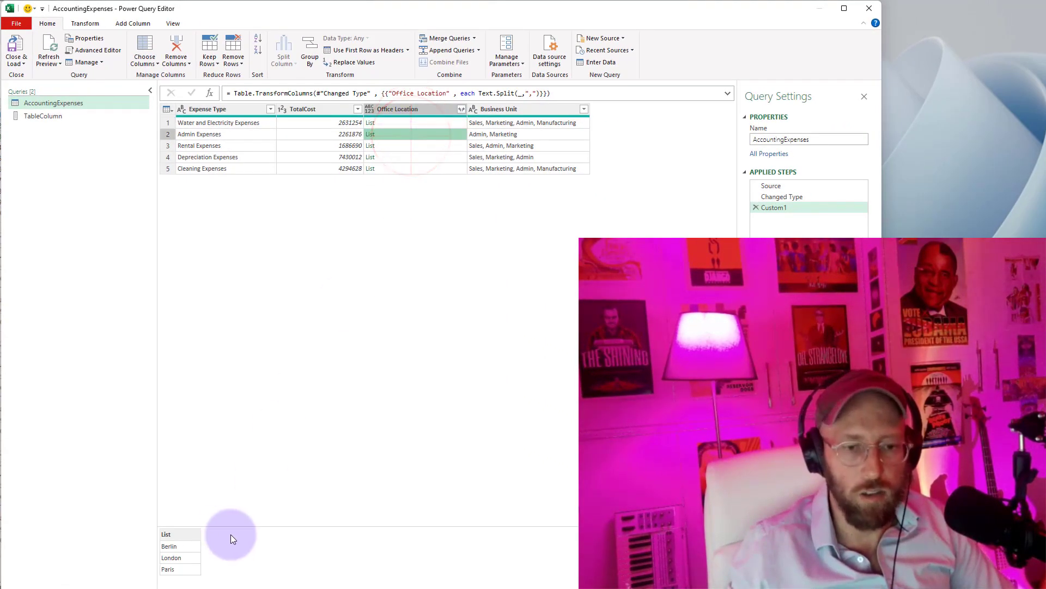
{"action": "left_click_drag", "start_coordinate": [234, 527], "coordinate": [251, 393]}
{"action": "left_click", "coordinate": [395, 157]}
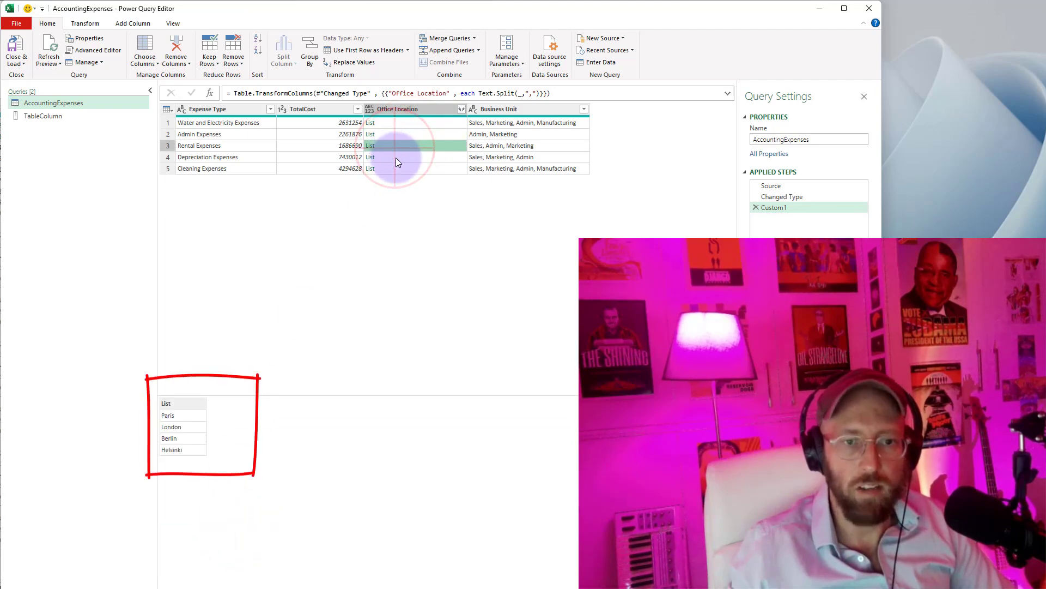
{"action": "left_click", "coordinate": [397, 170]}
{"action": "left_click", "coordinate": [396, 123]}
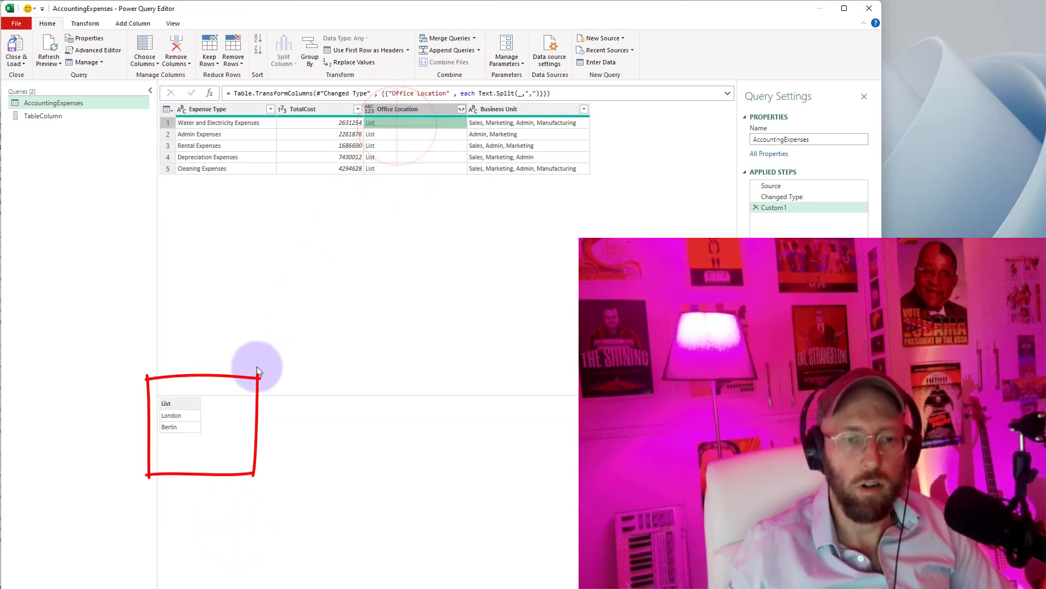
{"action": "left_click", "coordinate": [405, 134]}
{"action": "left_click", "coordinate": [429, 125]}
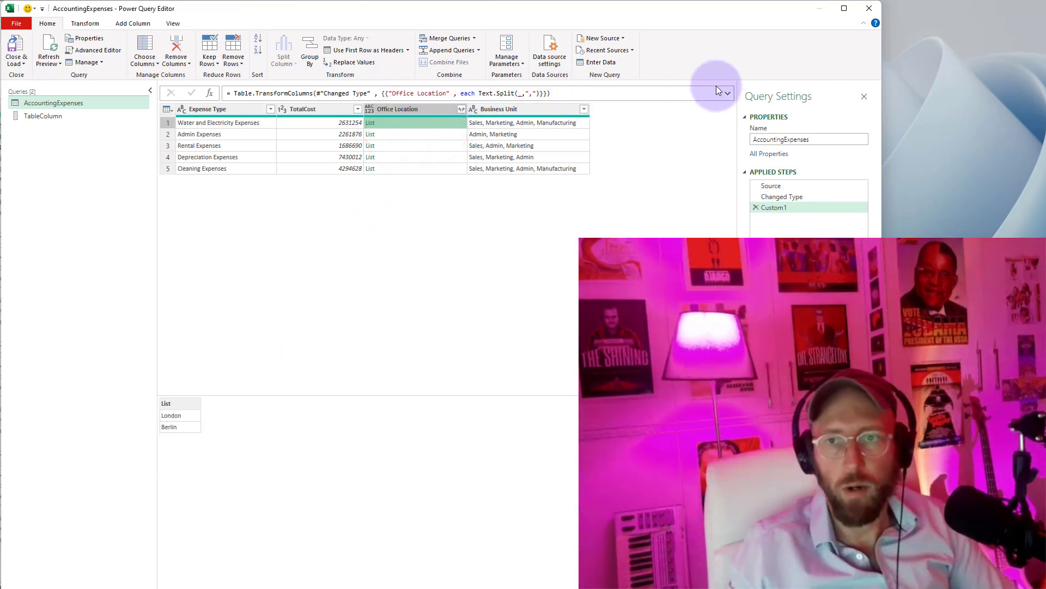
- Replace the hardcoded Office Location operation in Table.TransformColumns with a List.Transform over the TableColumn list, placed on a new line
{"action": "left_click", "coordinate": [729, 92]}
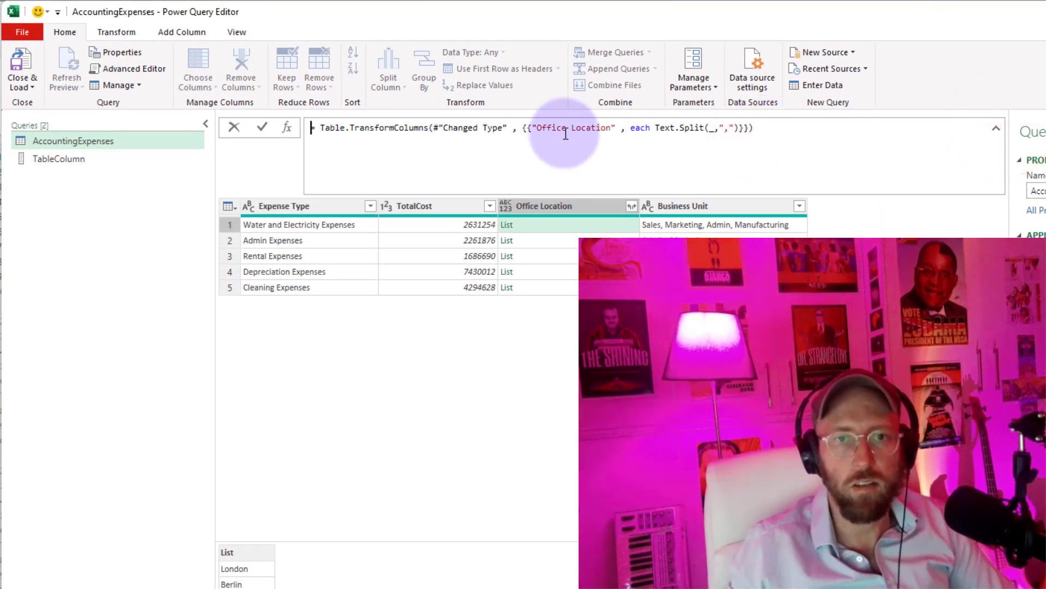
{"action": "left_click_drag", "start_coordinate": [656, 128], "coordinate": [753, 131]}
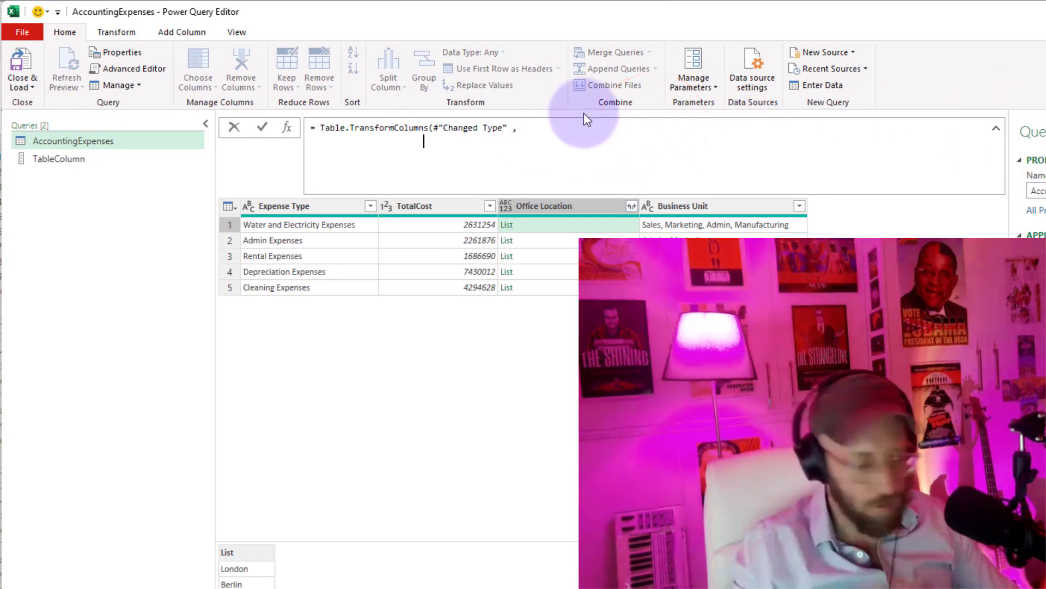
{"action": "type", "text": "List.Transform"}
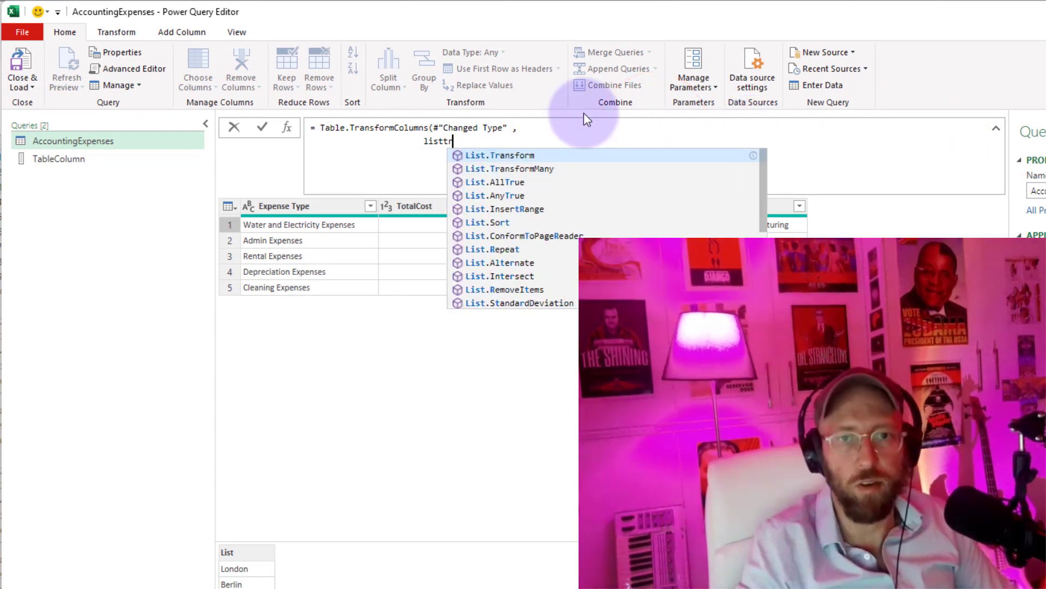
{"action": "key", "text": "Tab"}
{"action": "type", "text": "("}
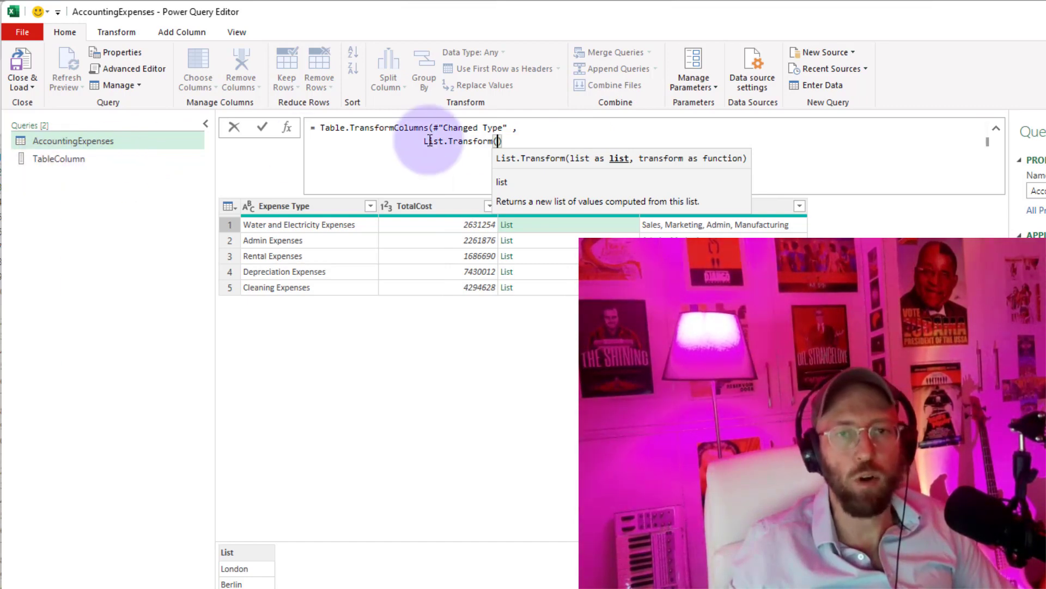
{"action": "type", "text": "Tabl"}
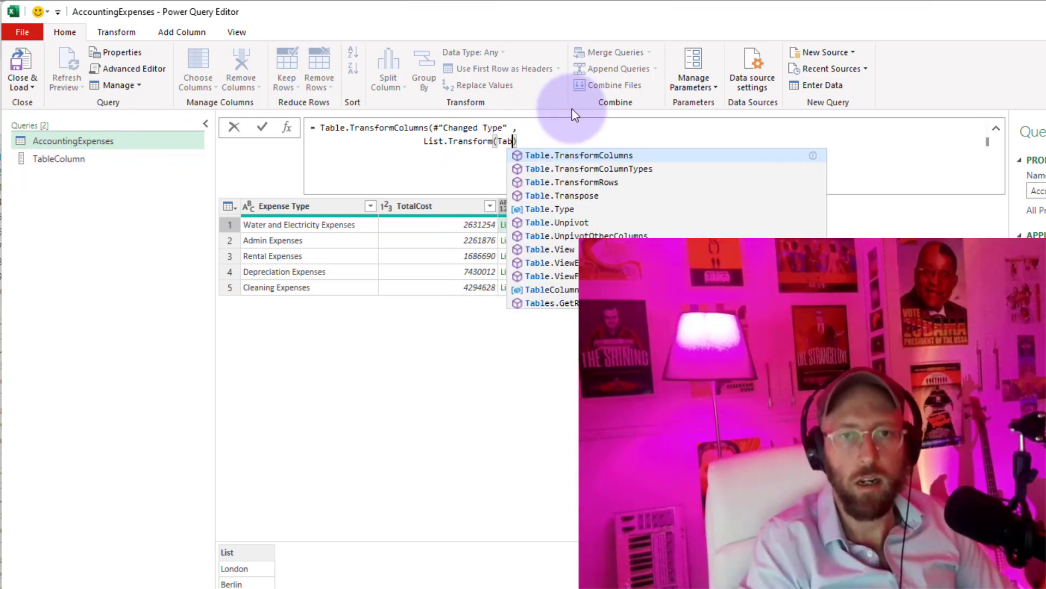
{"action": "type", "text": "eColumn"}
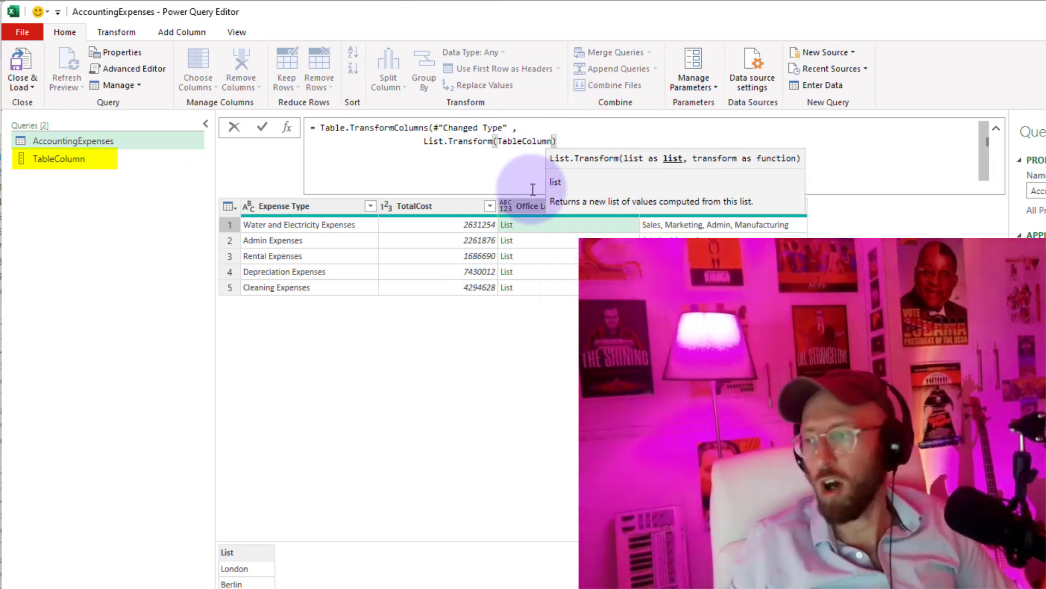
{"action": "type", "text": ", "}
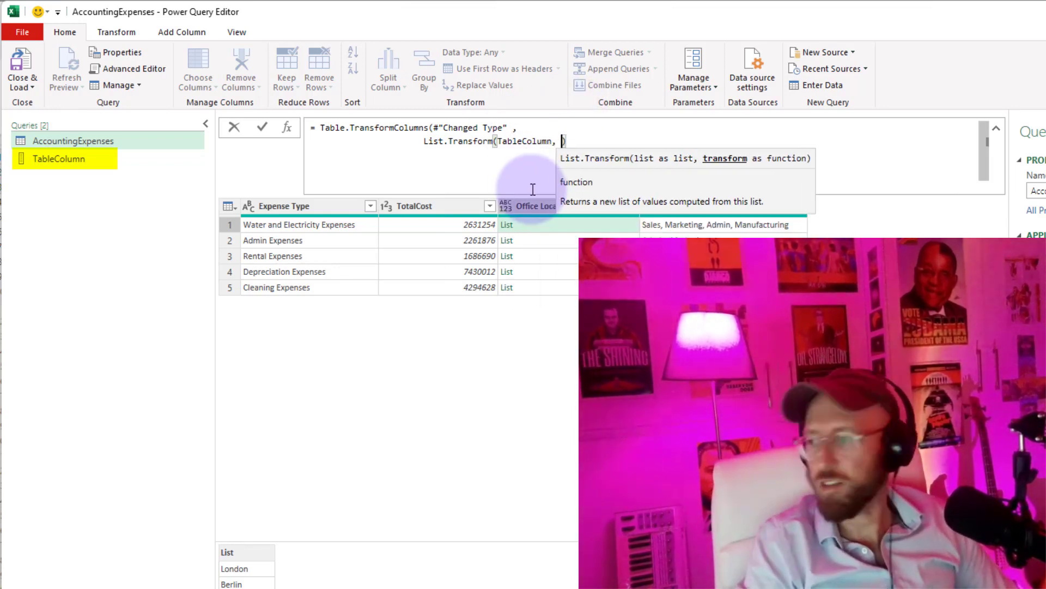
{"action": "type", "text": "each "}
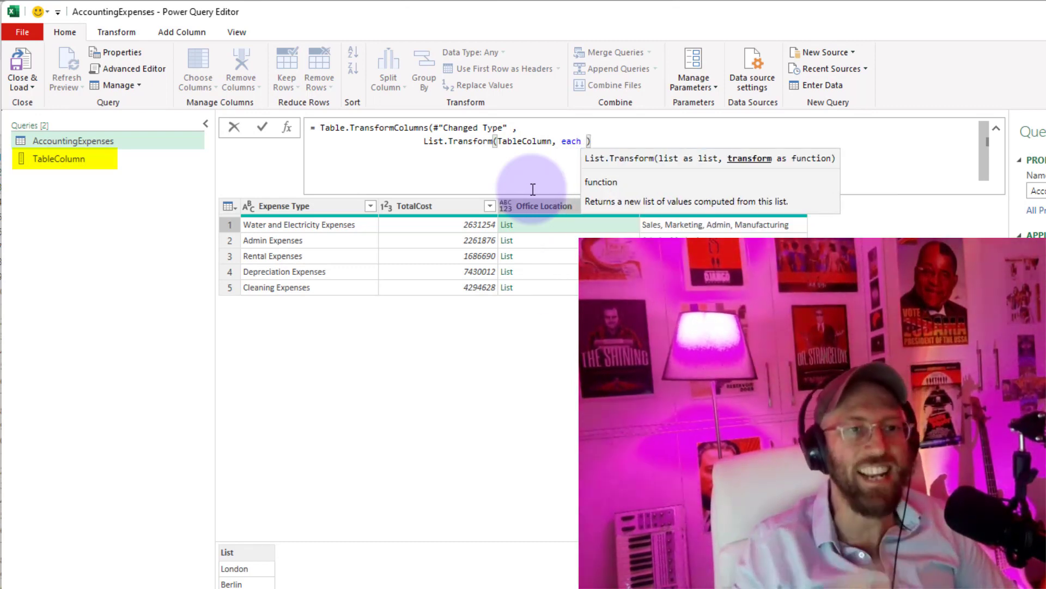
{"action": "type", "text": "{"}
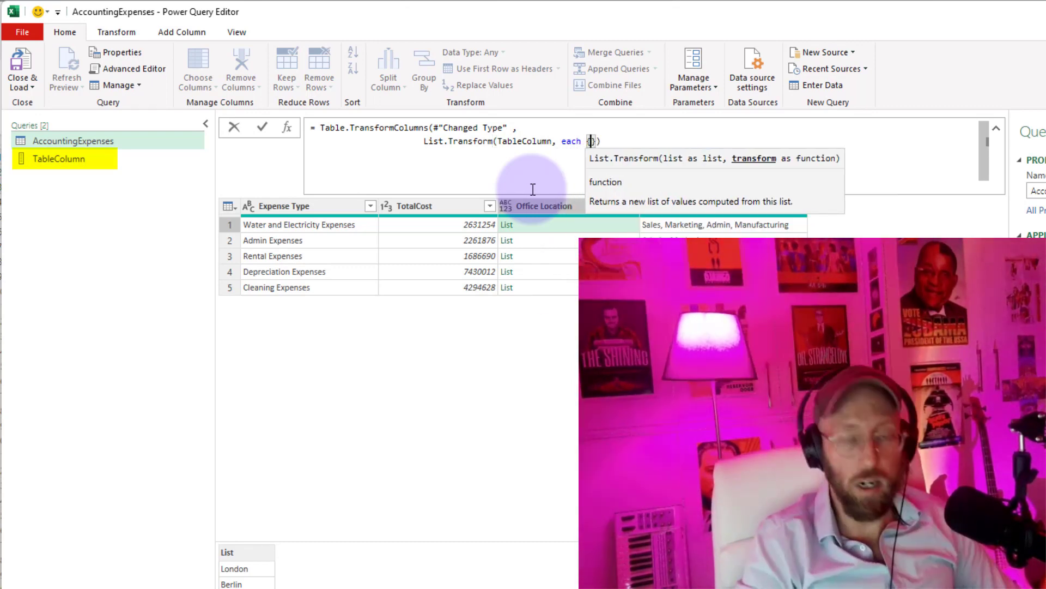
{"action": "type", "text": "_"}
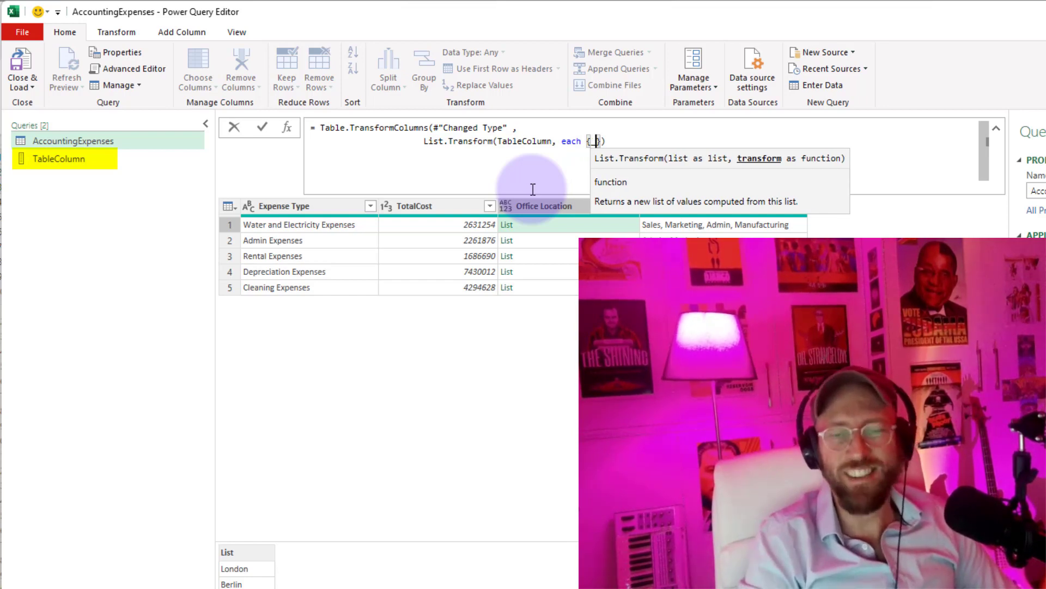
{"action": "type", "text": ", each t"}
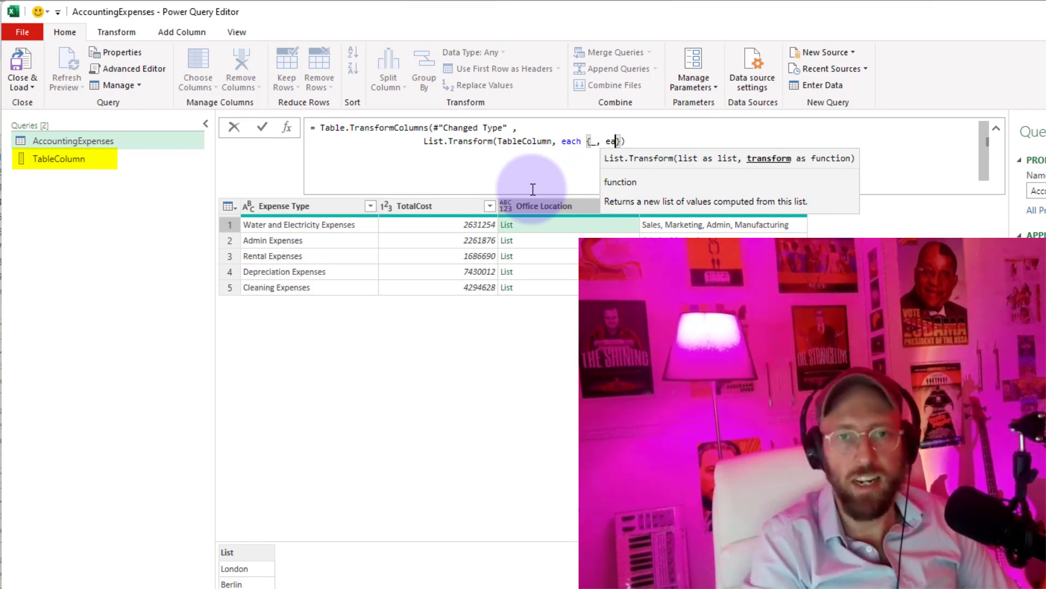
{"action": "type", "text": "ext.Split("}
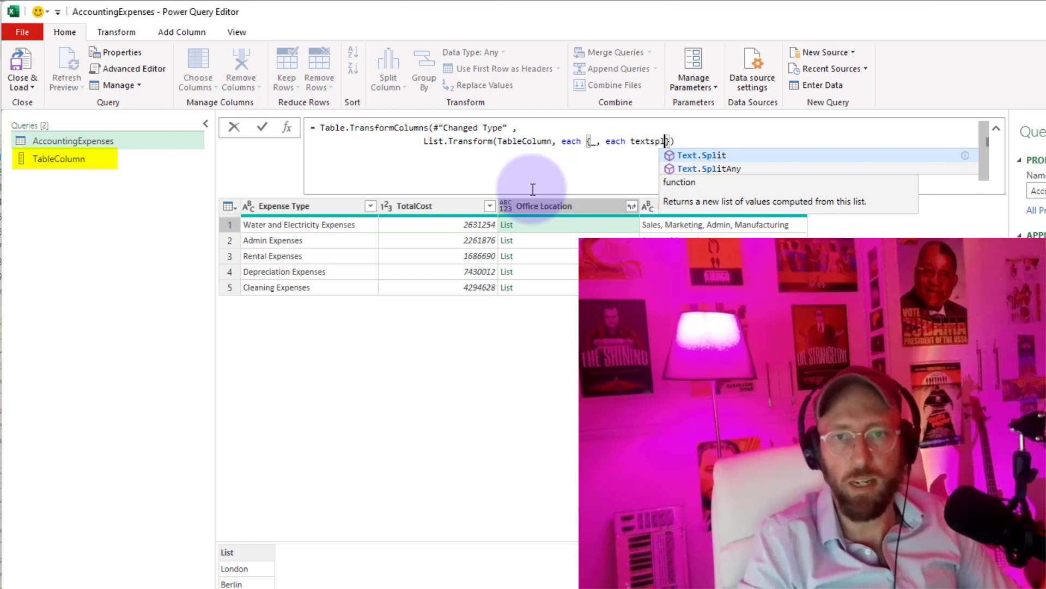
{"action": "type", "text": "_"}
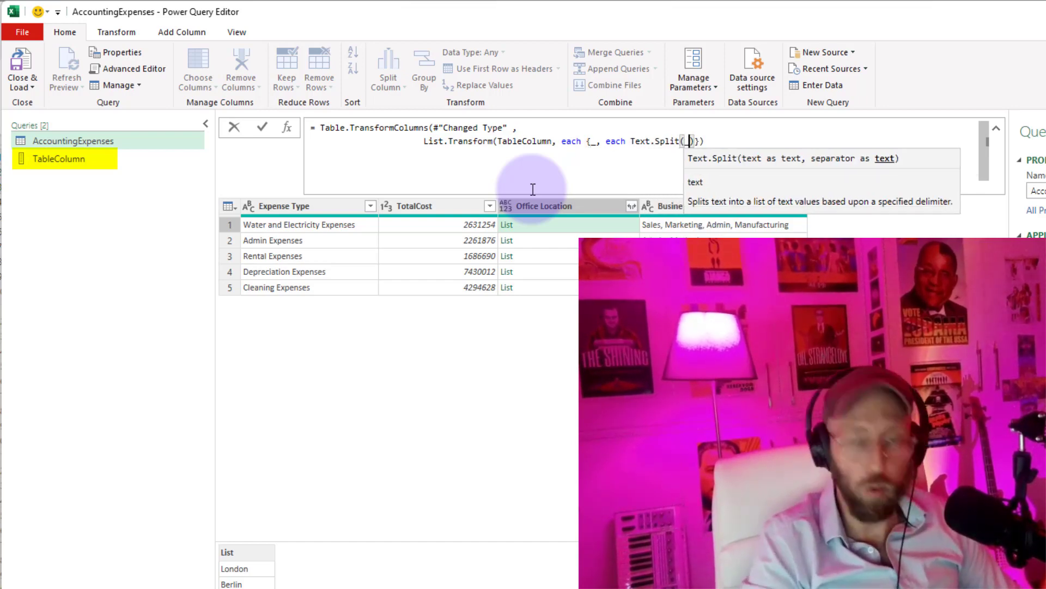
{"action": "type", "text": ","}
{"action": "type", "text": "\",\""}
- Complete the List.Transform with each {_, each Text.Split(_,",")}, apply the formula and check the Office Location and Business Unit columns
{"action": "key", "text": "End"}
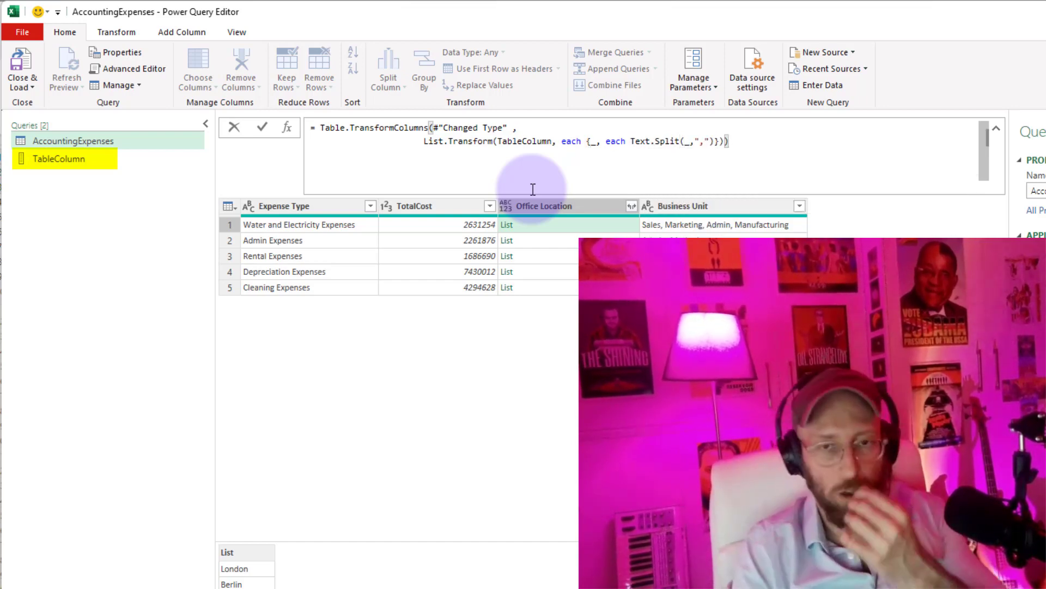
{"action": "key", "text": "Return"}
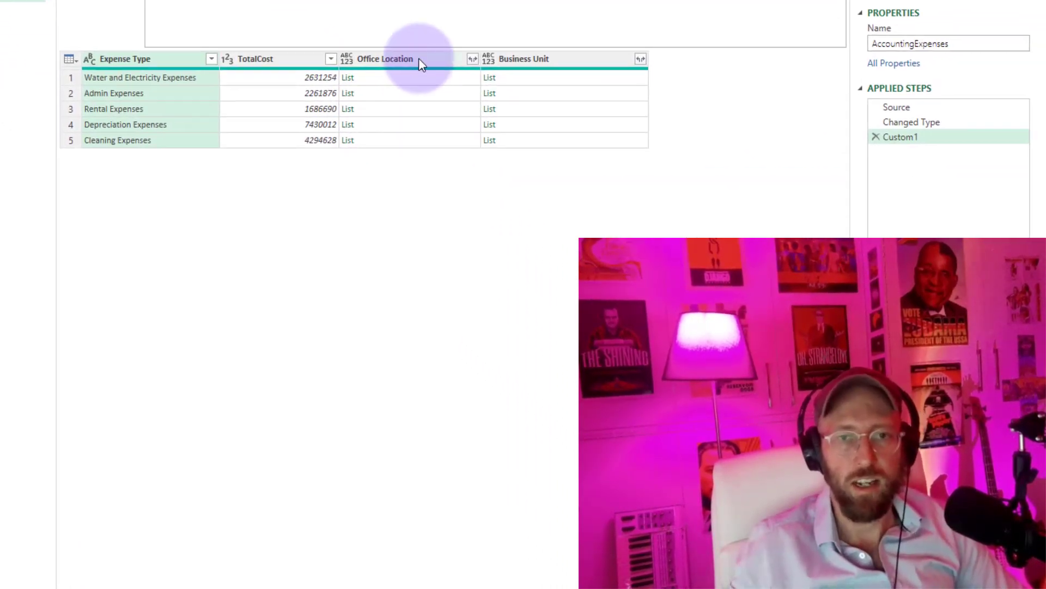
{"action": "left_click", "coordinate": [419, 58]}
{"action": "left_click", "coordinate": [559, 58]}
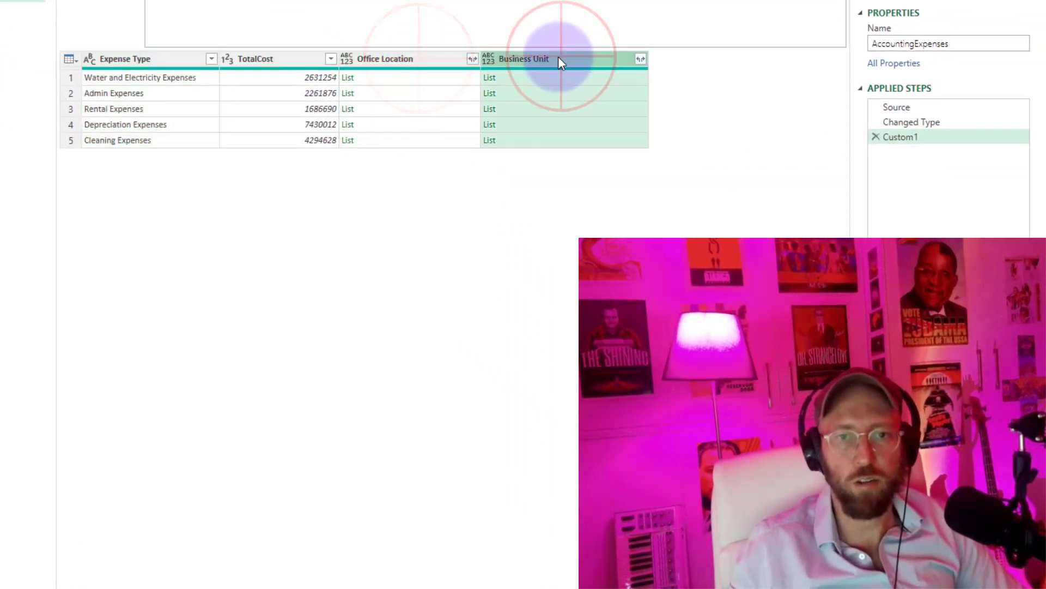
- Preview the split lists in several rows of the Office Location and Business Unit columns
{"action": "left_click", "coordinate": [413, 58]}
{"action": "left_click", "coordinate": [414, 80]}
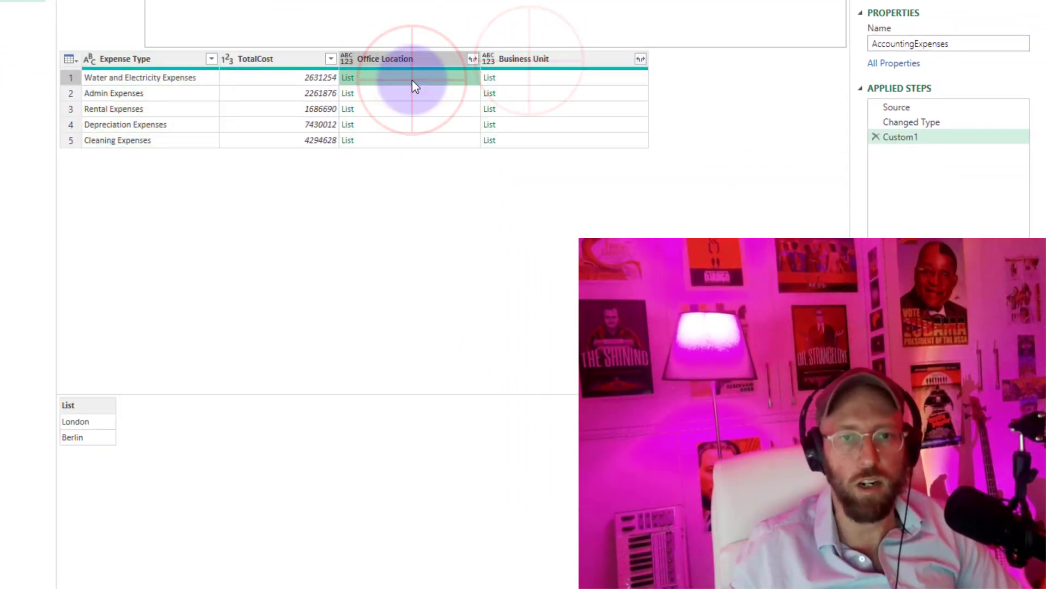
{"action": "left_click", "coordinate": [412, 95]}
{"action": "left_click", "coordinate": [393, 140]}
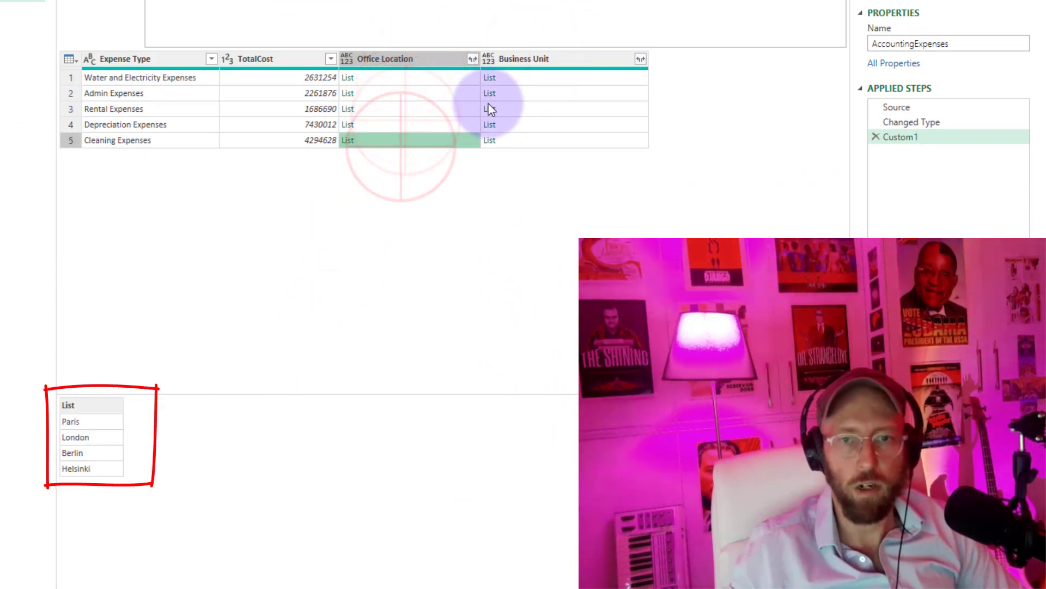
{"action": "left_click", "coordinate": [490, 98]}
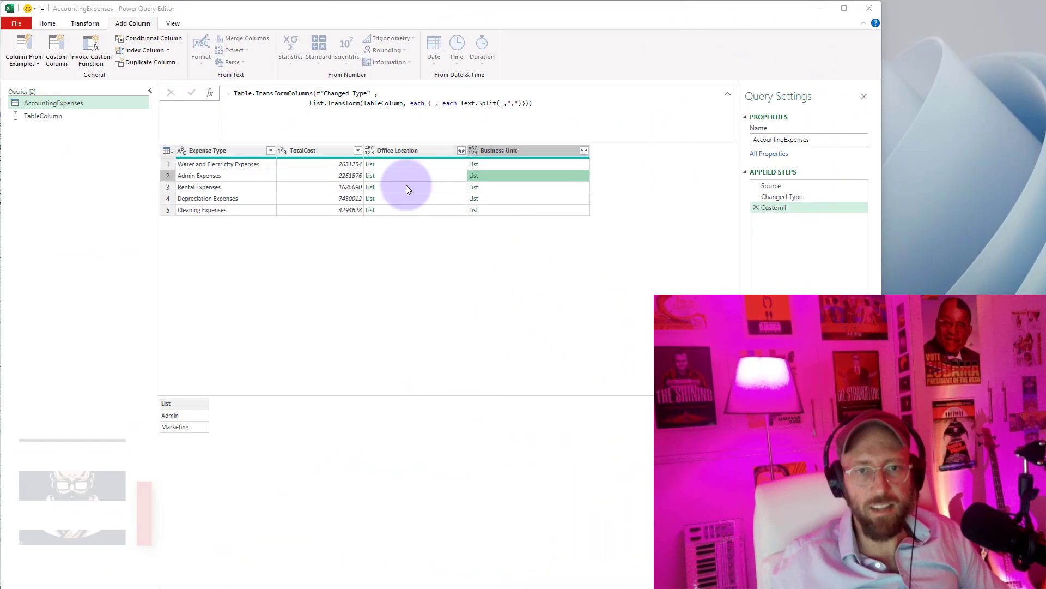
- Compare the first row's split lists in the Office Location and Business Unit columns
{"action": "left_click", "coordinate": [405, 177]}
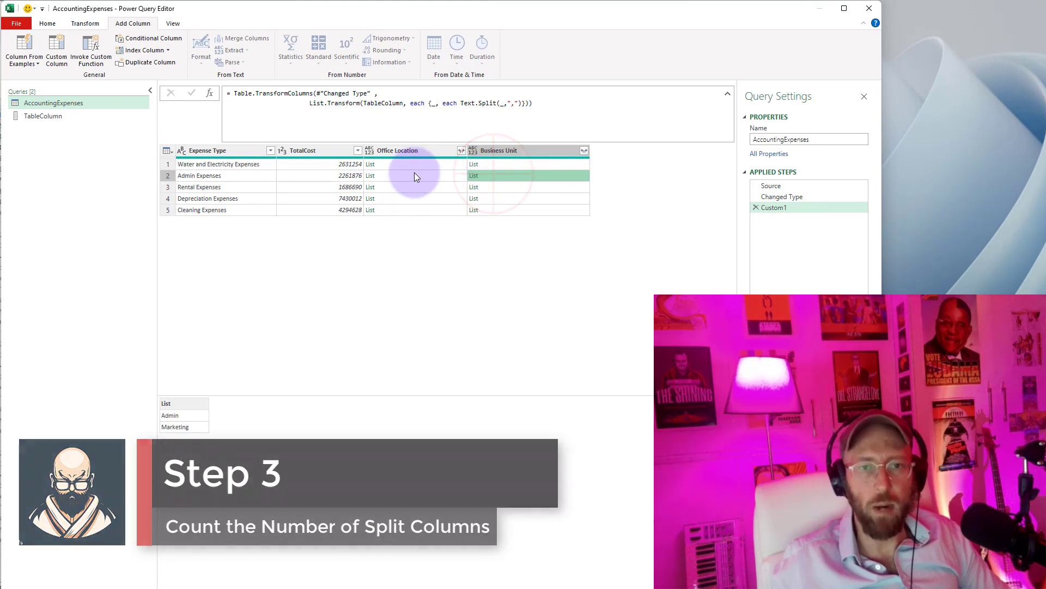
{"action": "key", "text": "Up"}
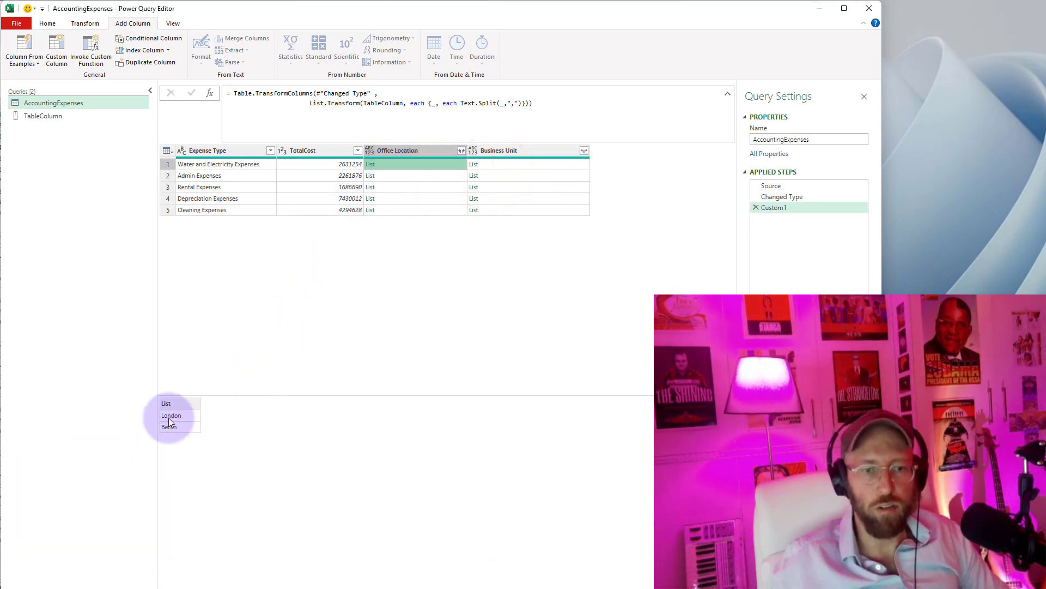
{"action": "left_click", "coordinate": [491, 165]}
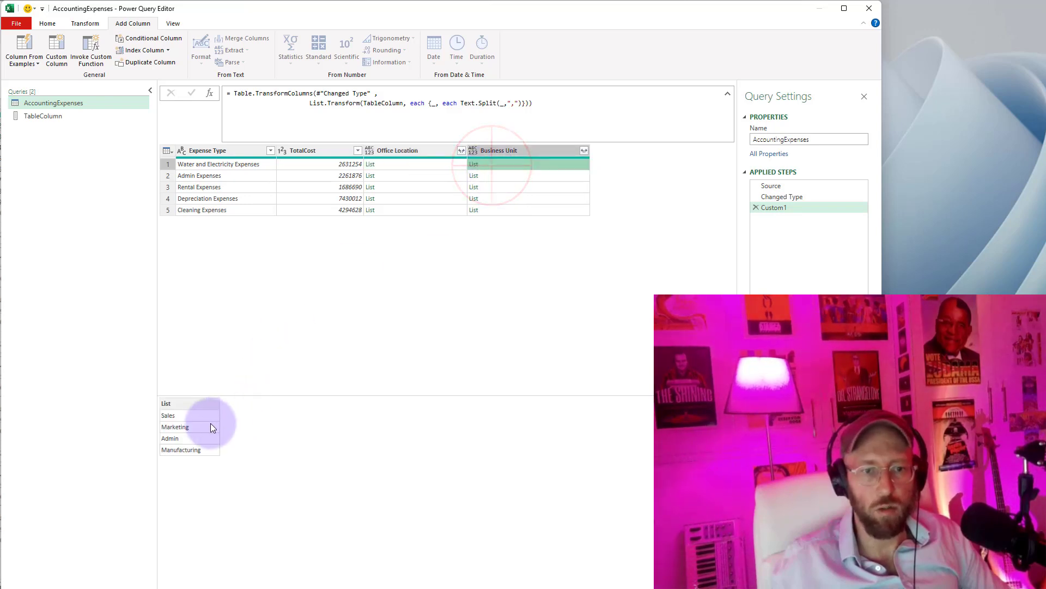
{"action": "left_click", "coordinate": [529, 165]}
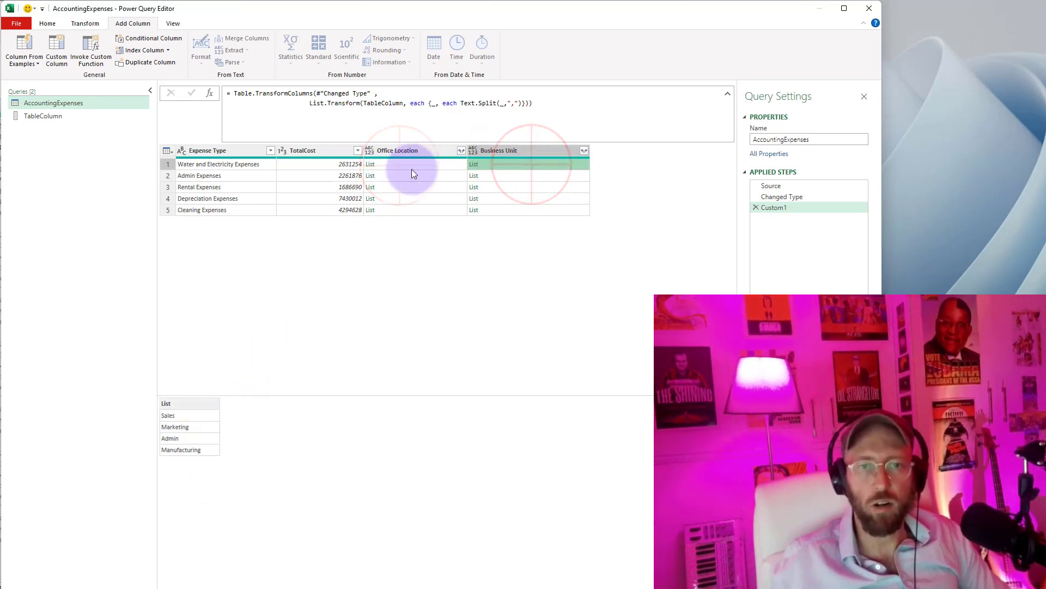
{"action": "left_click", "coordinate": [410, 169]}
{"action": "left_click", "coordinate": [515, 164]}
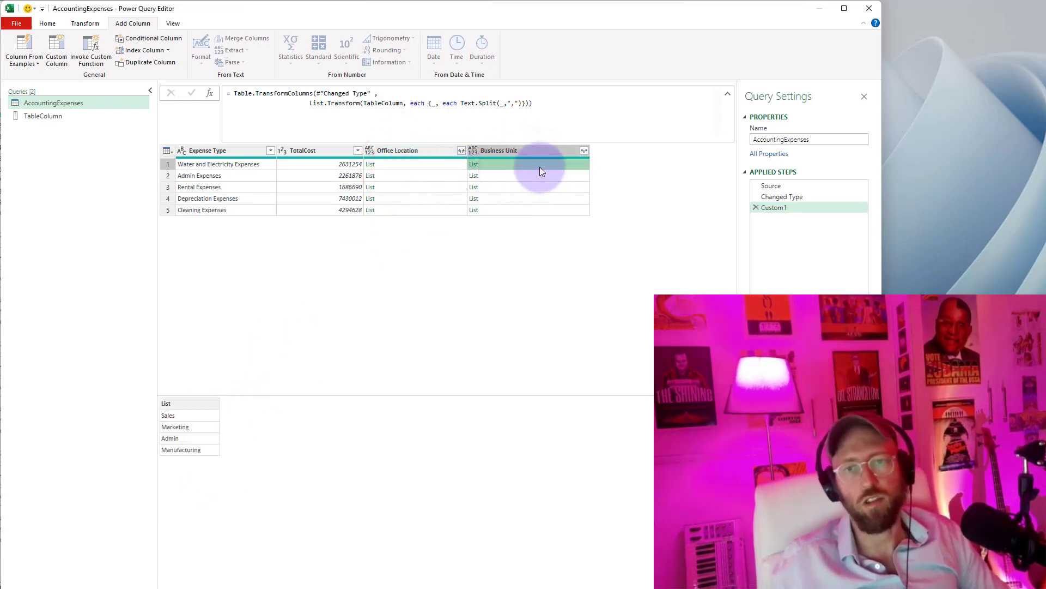
{"action": "left_click", "coordinate": [540, 167]}
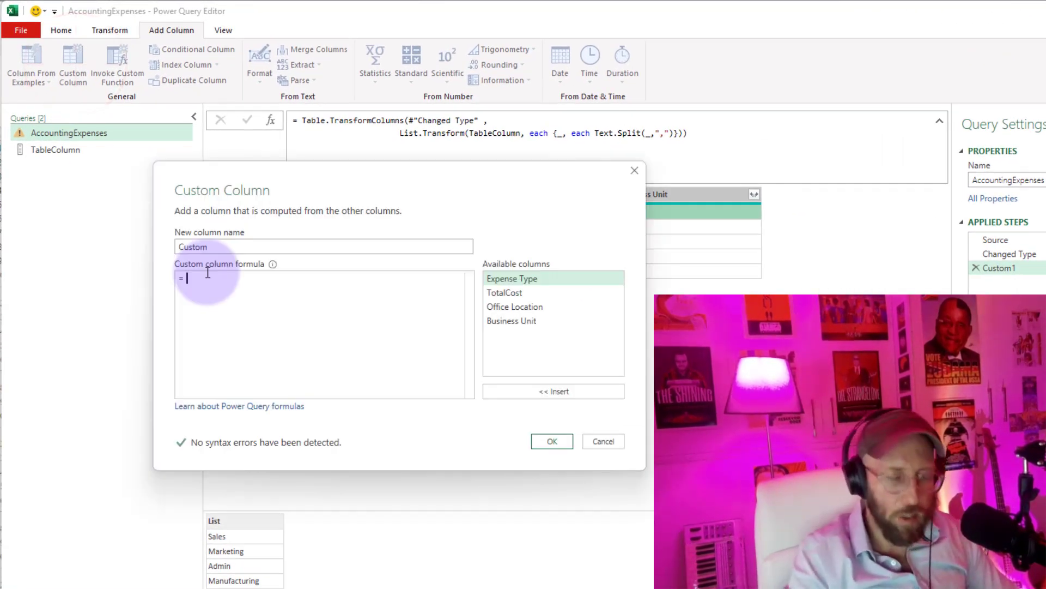
- Add a custom column named Custom with the formula _ and preview the records in its first three rows
{"action": "left_click", "coordinate": [547, 440]}
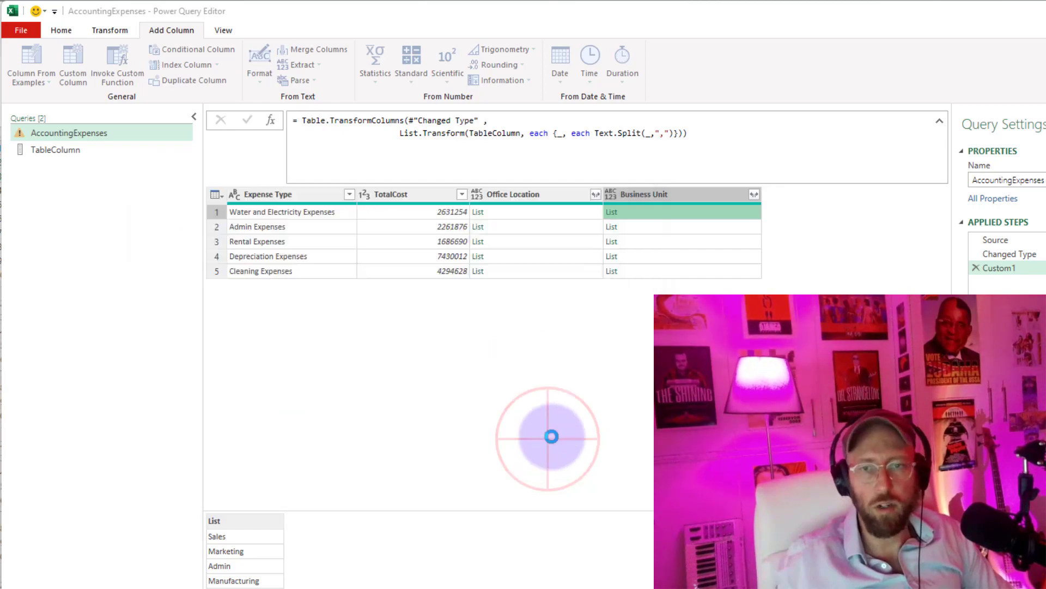
{"action": "left_click", "coordinate": [818, 213]}
{"action": "left_click", "coordinate": [815, 228]}
{"action": "left_click", "coordinate": [816, 242]}
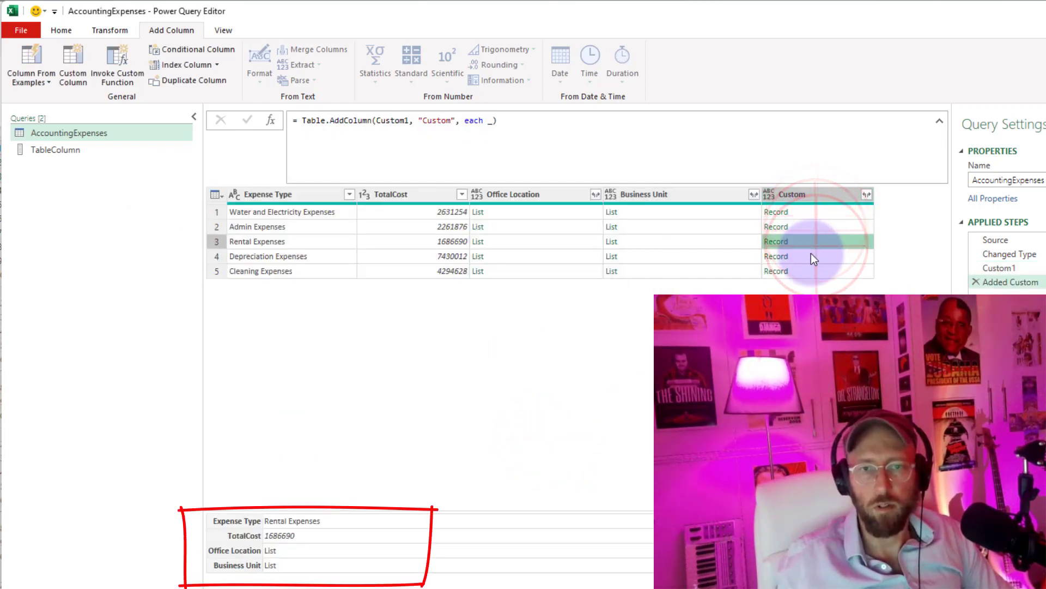
- Change the custom column's formula to Record.Field(_, "TotalCost"), apply it and check the values in the Custom column
{"action": "double_click", "coordinate": [989, 285]}
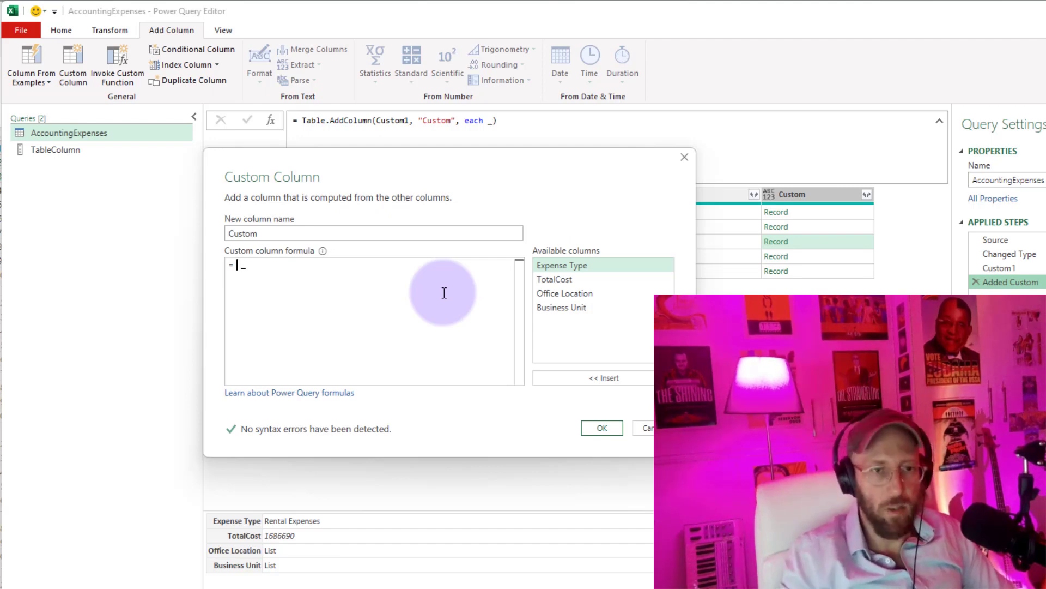
{"action": "type", "text": "Record.Field "}
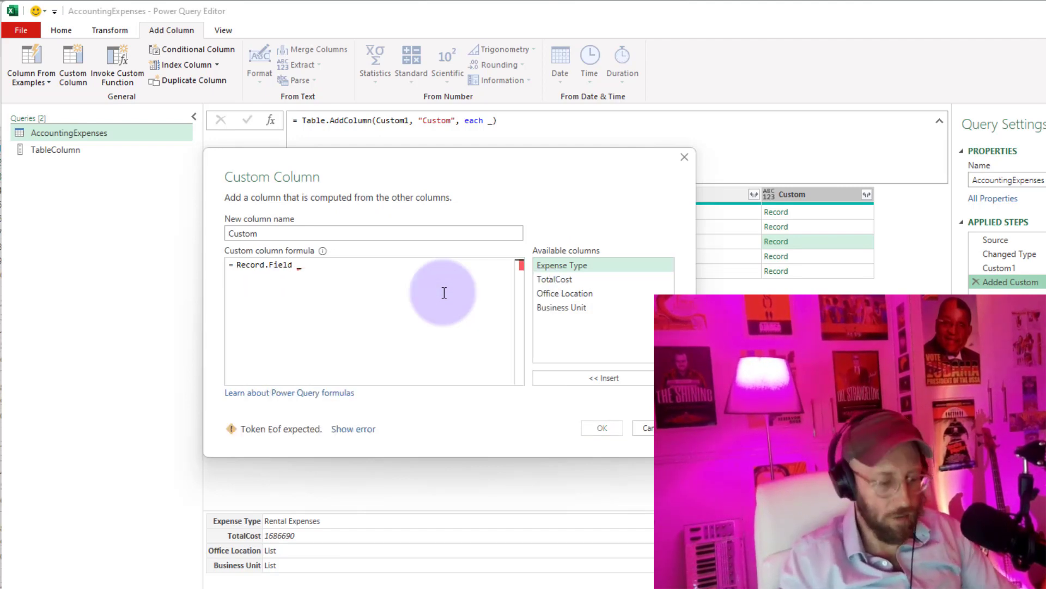
{"action": "type", "text": "(_, \"\""}
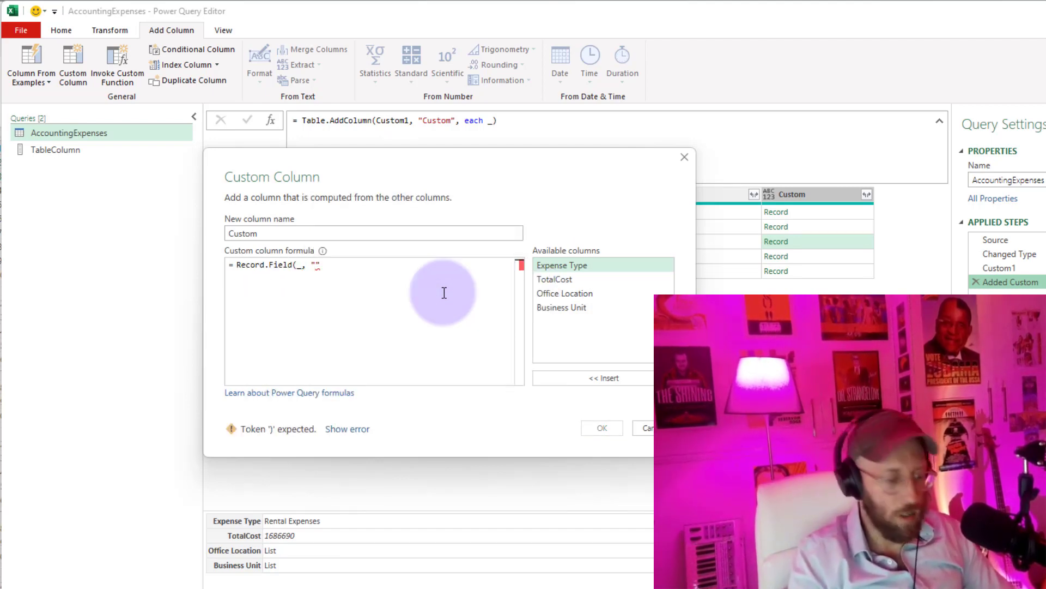
{"action": "type", "text": "TotalCost\")"}
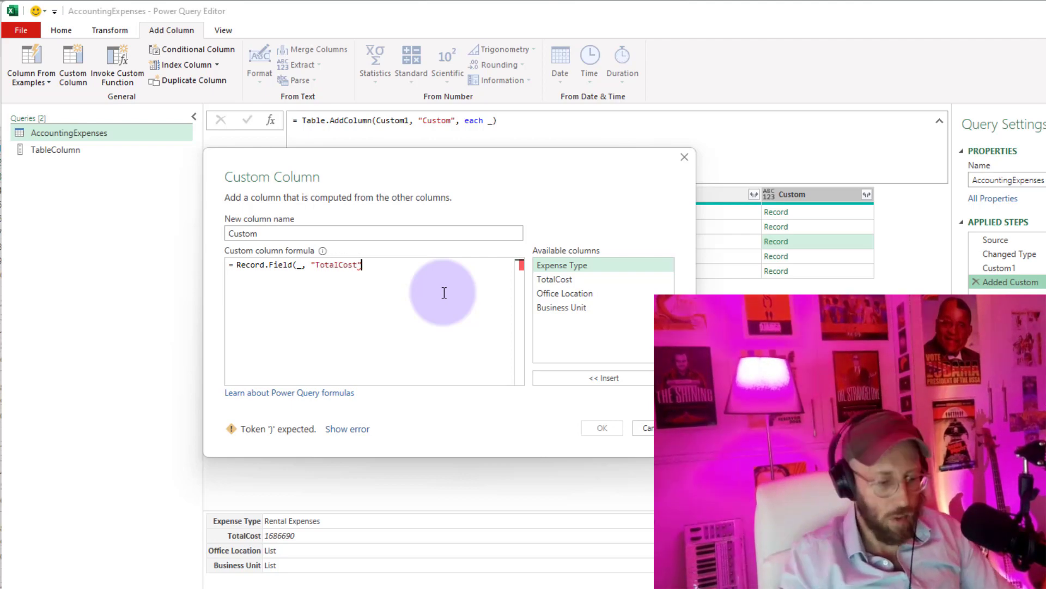
{"action": "key", "text": "Return"}
{"action": "left_click", "coordinate": [602, 429]}
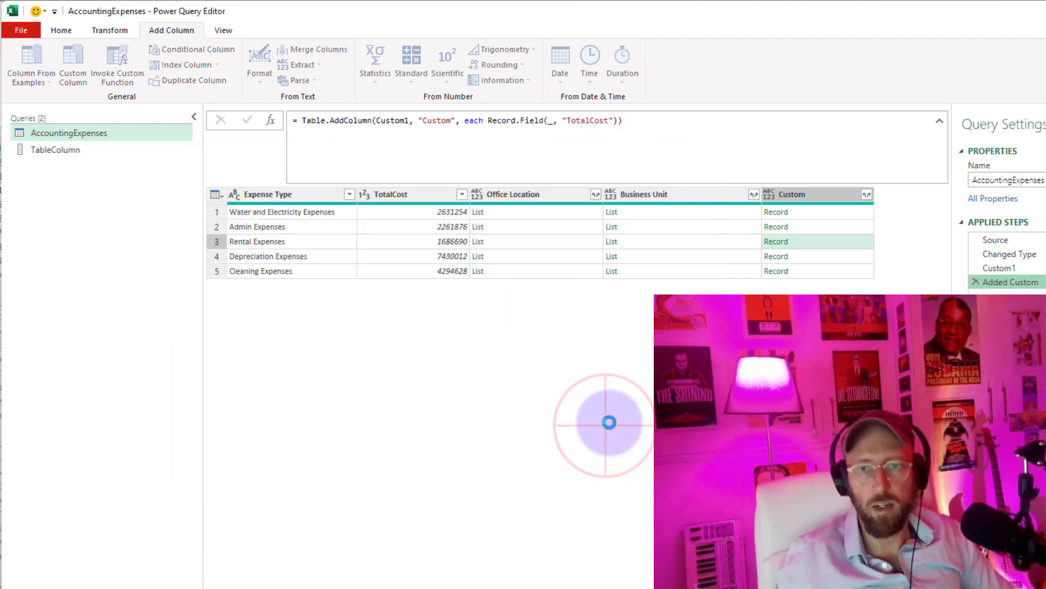
{"action": "left_click", "coordinate": [827, 211]}
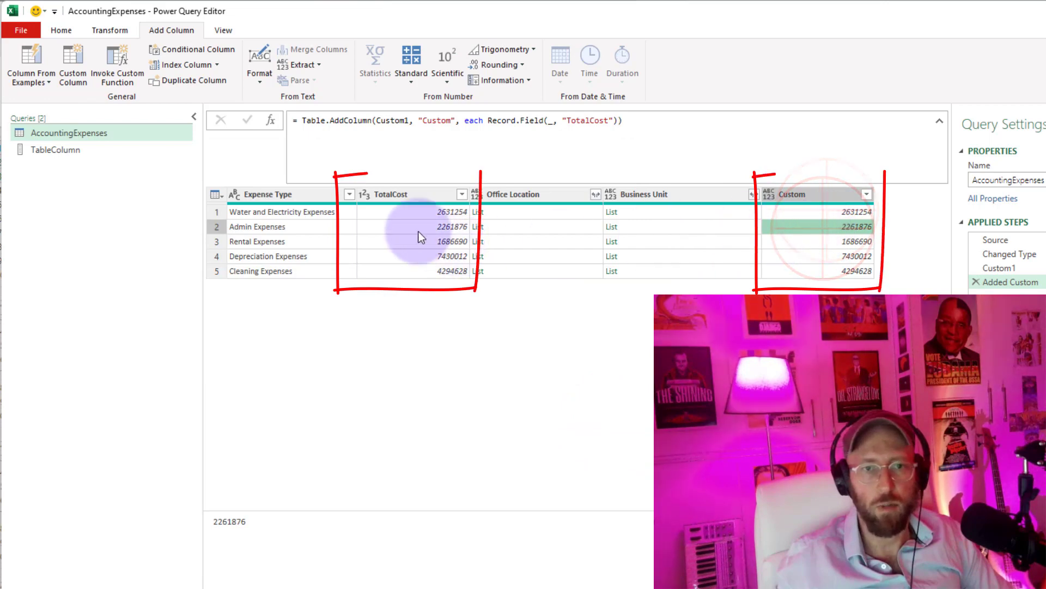
- Reopen the custom column's formula and start a let expression a few lines above the Record.Field call
{"action": "left_click", "coordinate": [1045, 282]}
{"action": "left_click", "coordinate": [296, 252]}
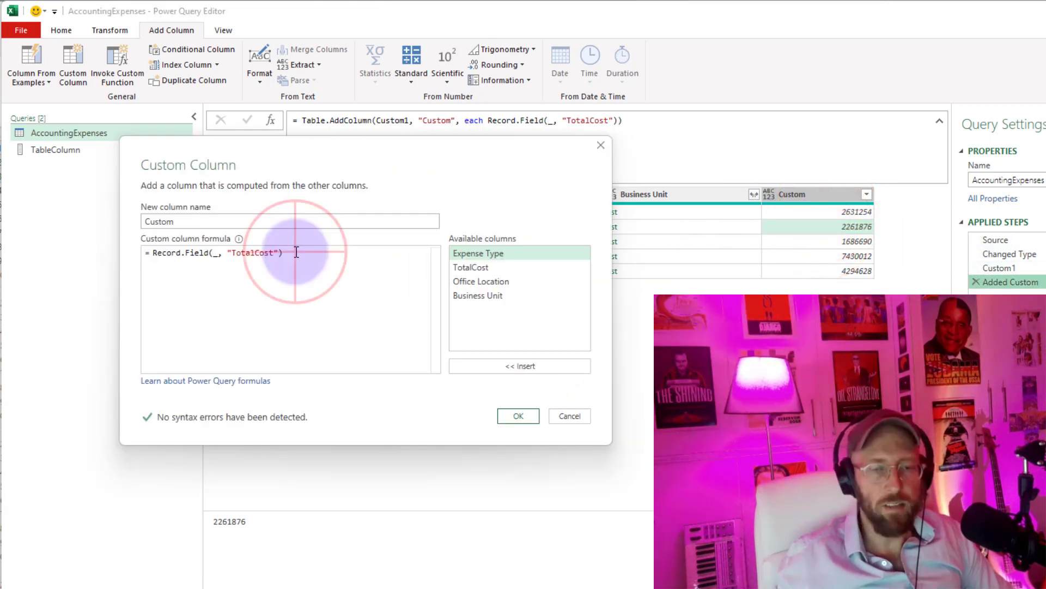
{"action": "double_click", "coordinate": [250, 253]}
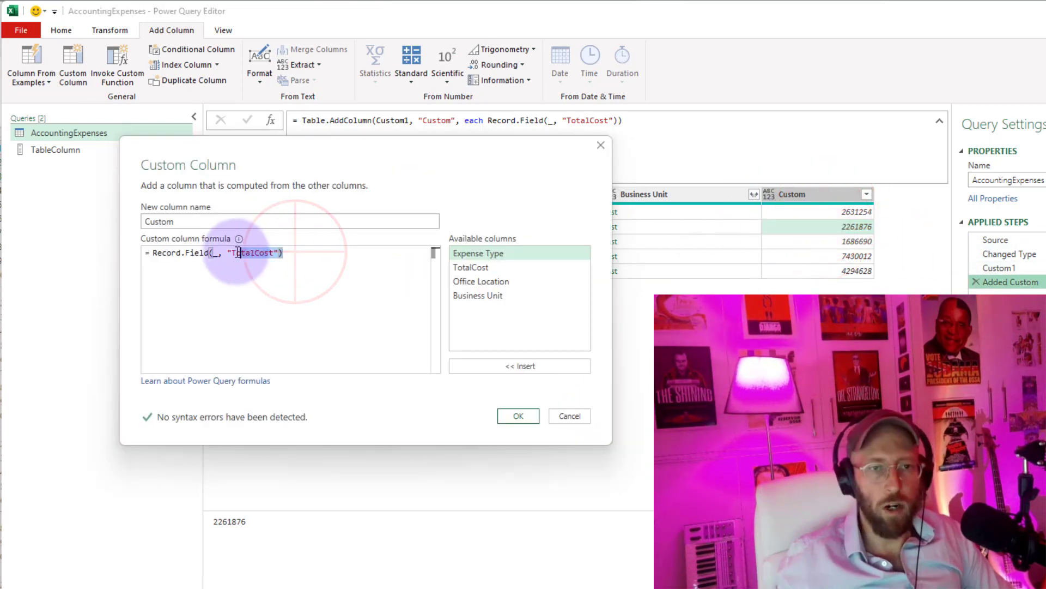
{"action": "left_click_drag", "start_coordinate": [358, 143], "coordinate": [500, 384]}
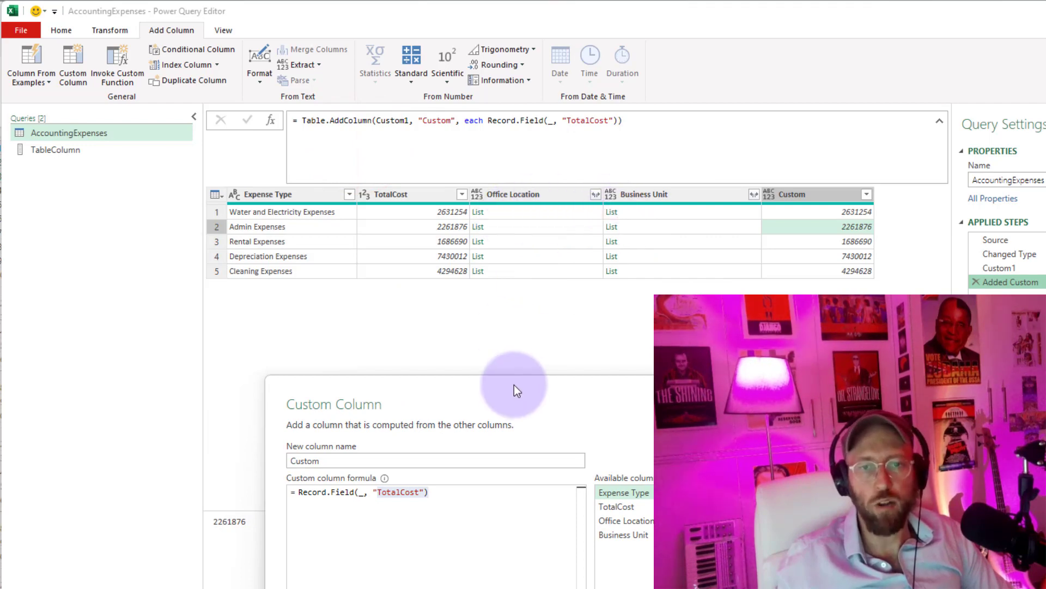
{"action": "left_click_drag", "start_coordinate": [514, 384], "coordinate": [504, 153]}
{"action": "left_click", "coordinate": [433, 263]}
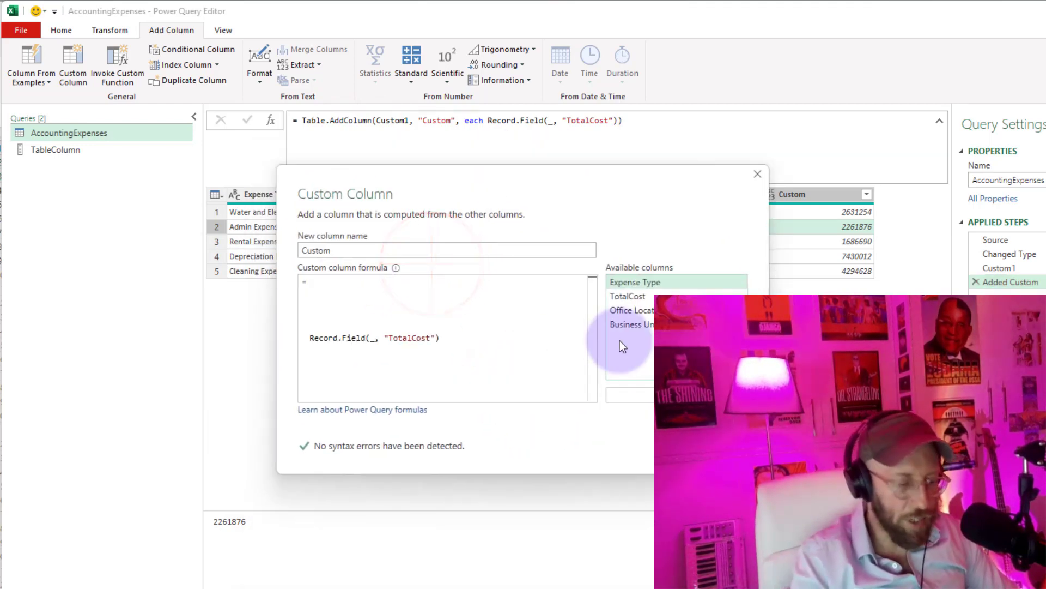
{"action": "type", "text": "let"}
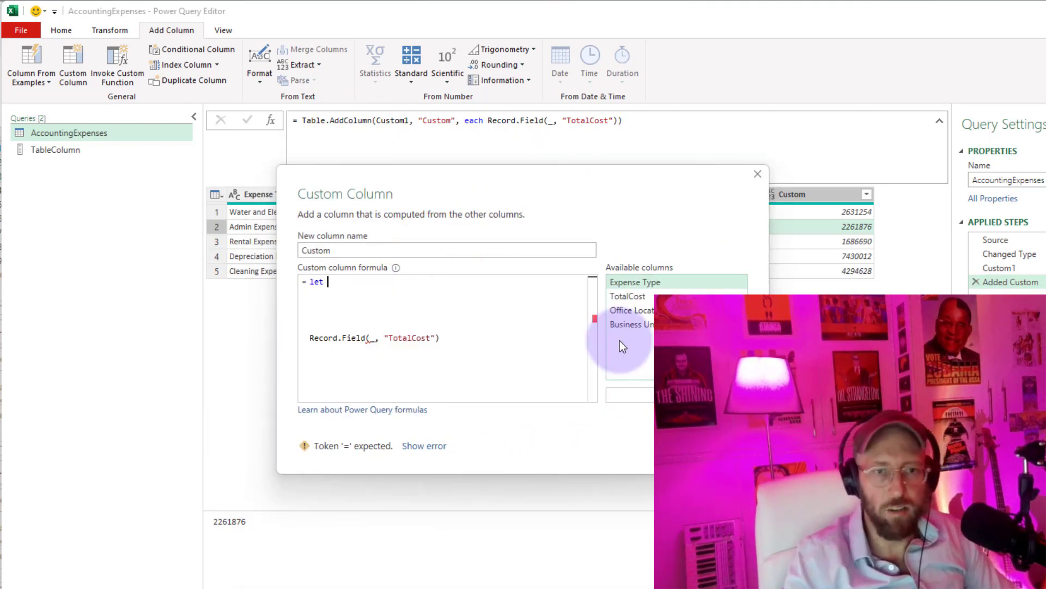
{"action": "key", "text": "Return"}
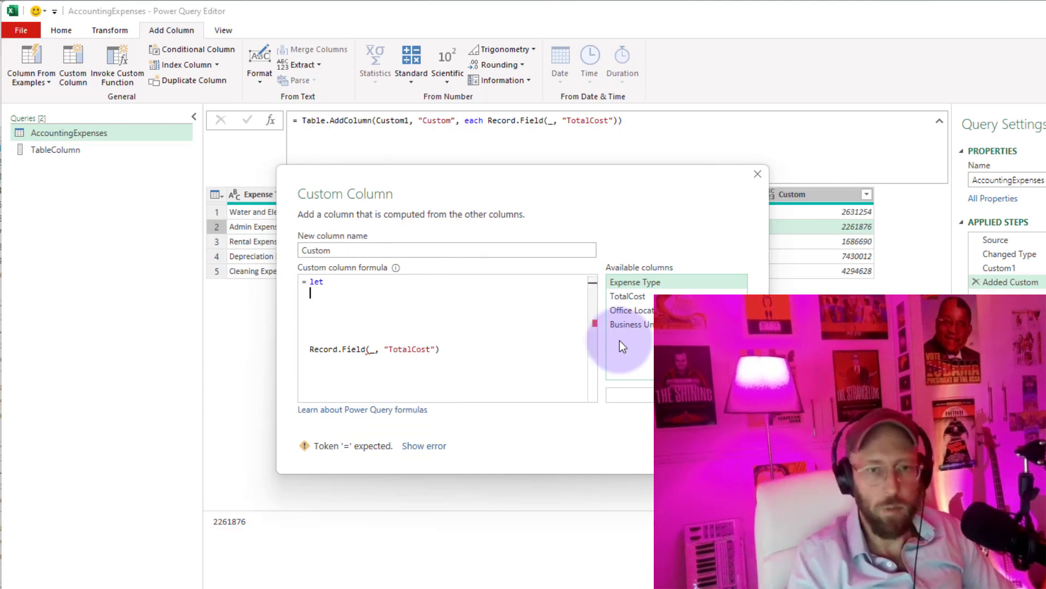
- Define the first variable of the let expression as RowRecord = _, to hold the current row
{"action": "type", "text": "Re"}
{"action": "type", "text": "w"}
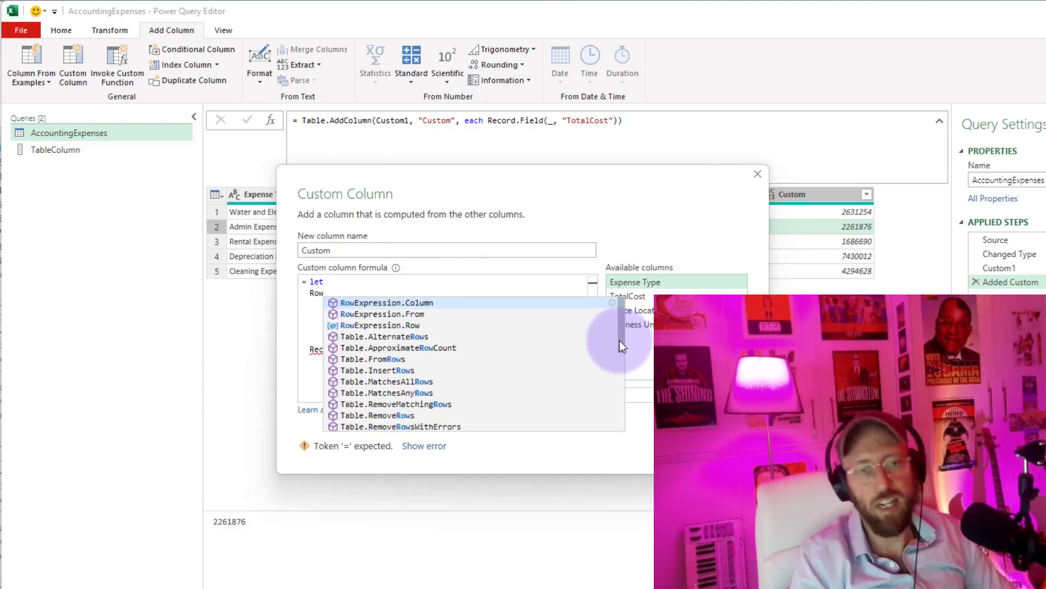
{"action": "type", "text": "Record ="}
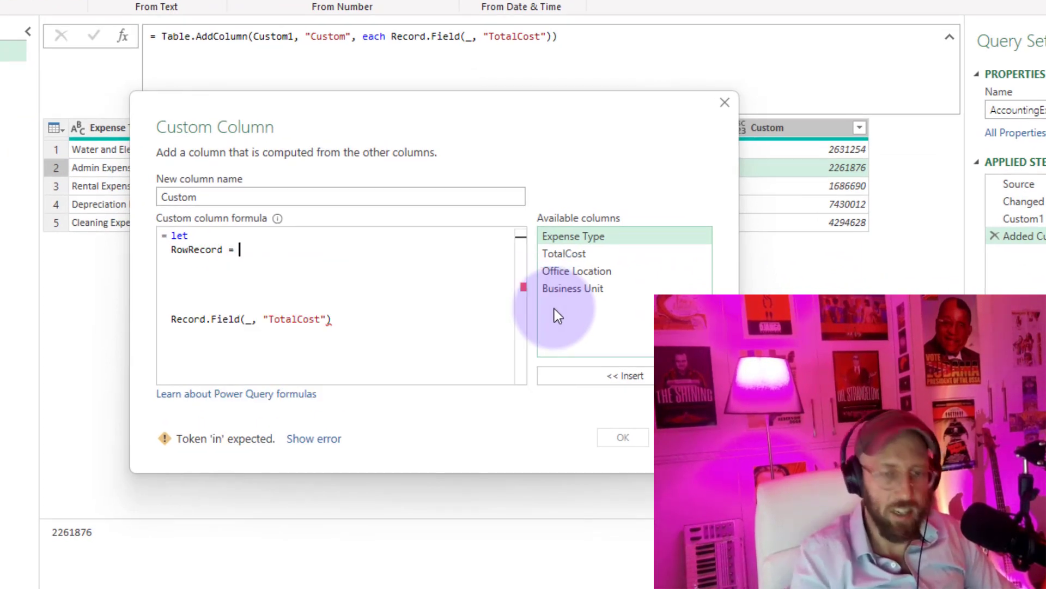
{"action": "type", "text": " _,"}
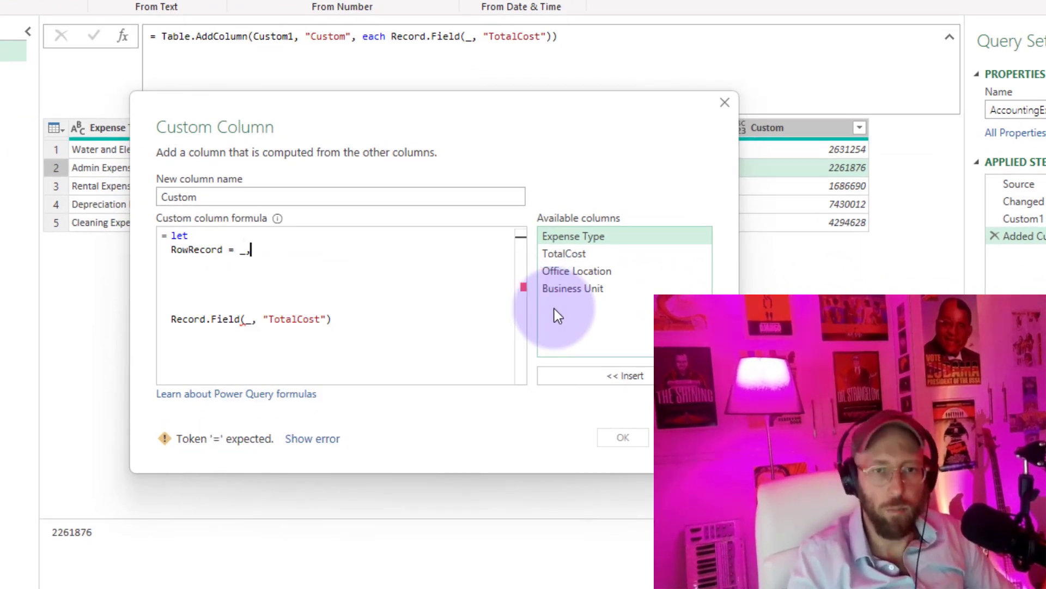
- Add a Counter variable below RowRecord, with a List.Transform function on an indented new line
{"action": "key", "text": "Return"}
{"action": "type", "text": "Counter ="}
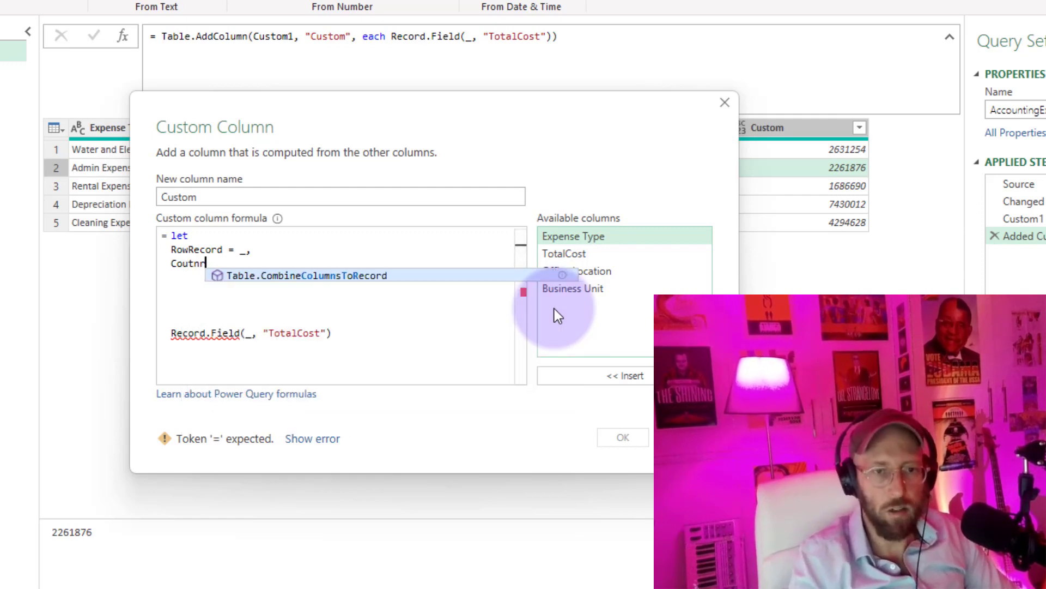
{"action": "key", "text": "Return"}
{"action": "key", "text": "Tab"}
{"action": "type", "text": "listtr"}
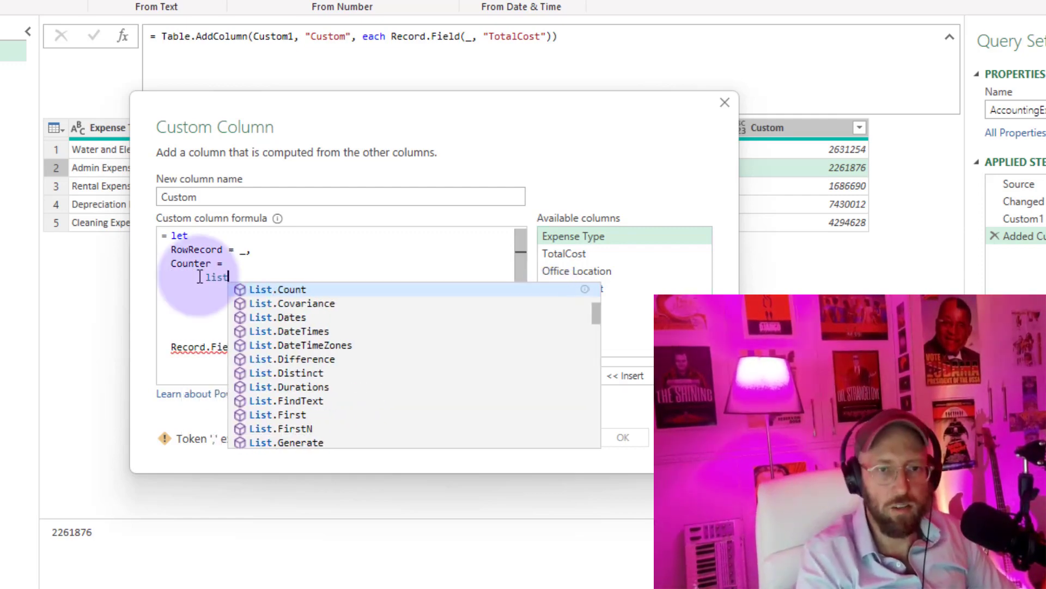
{"action": "type", "text": "n"}
{"action": "key", "text": "Tab"}
- Use TableColumn as the list in List.Transform and put each before the Record.Field call on the next line
{"action": "type", "text": "(Tavbl"}
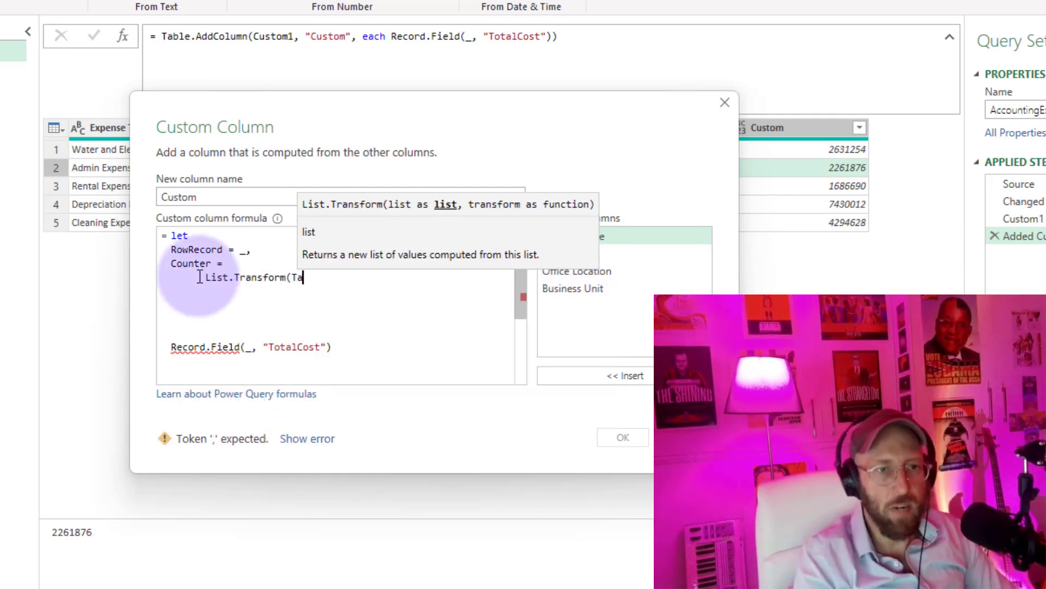
{"action": "key", "text": "BackSpace"}
{"action": "key", "text": "BackSpace"}
{"action": "key", "text": "BackSpace"}
{"action": "type", "text": "ble"}
{"action": "key", "text": "Tab"}
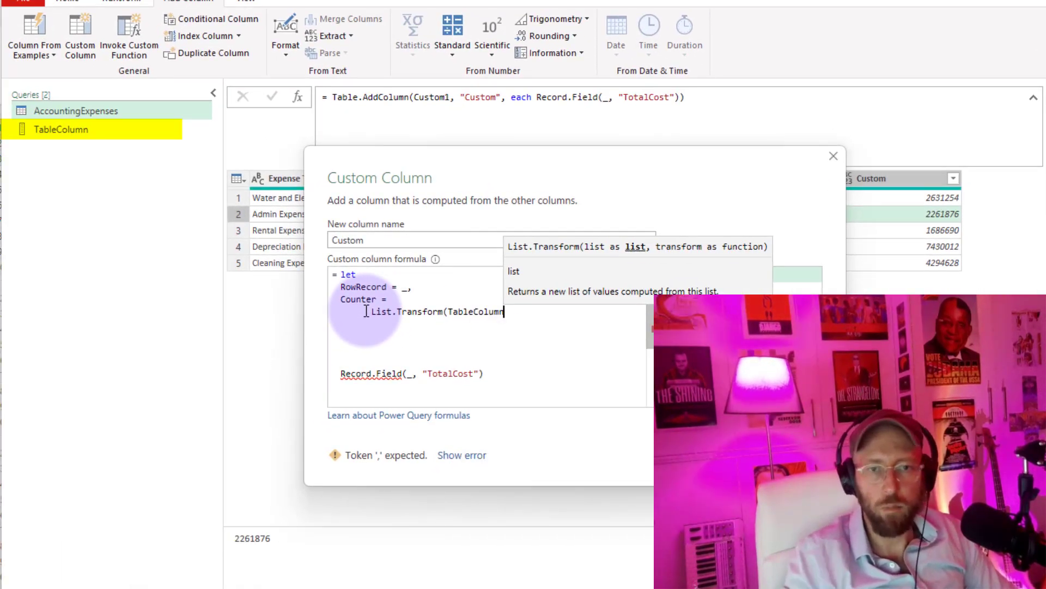
{"action": "type", "text": ","}
{"action": "key", "text": "Return"}
{"action": "type", "text": "each recor"}
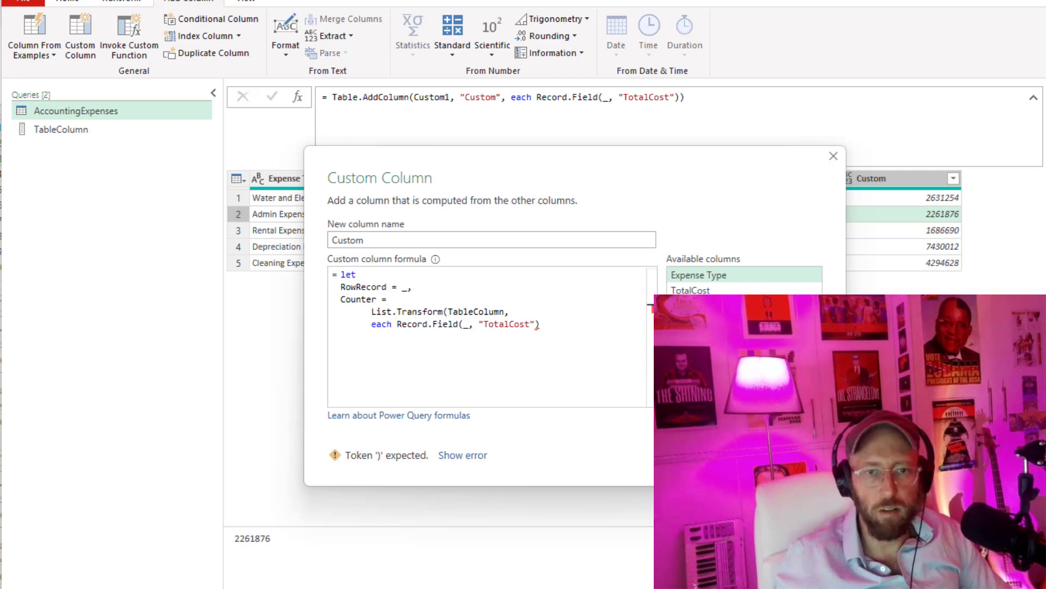
- Replace the Record.Field arguments with RowRecord,_ and close the List.Transform parenthesis
{"action": "left_click_drag", "start_coordinate": [463, 324], "coordinate": [527, 320]}
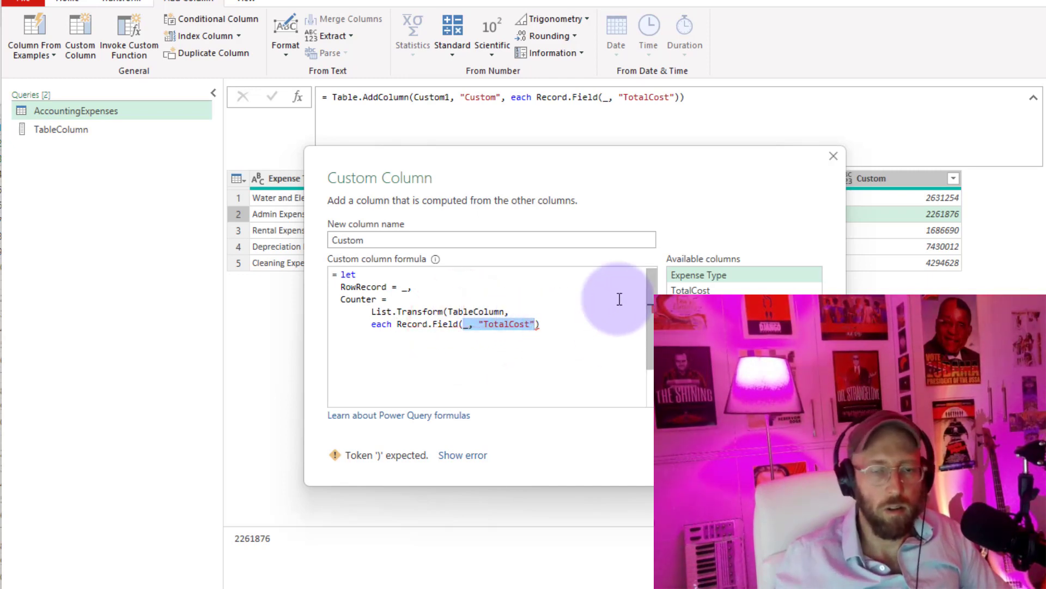
{"action": "type", "text": "R"}
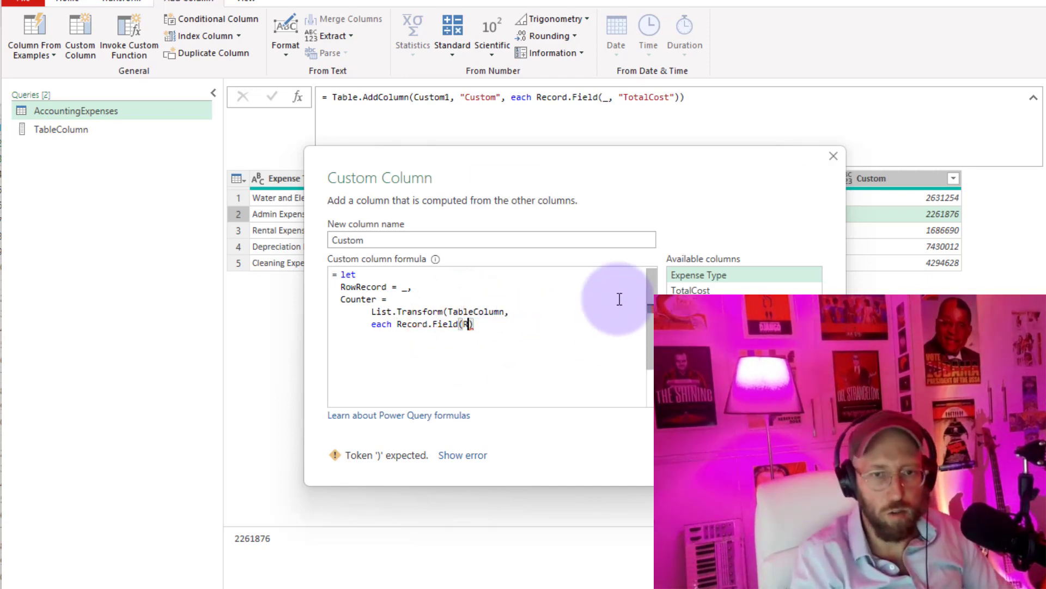
{"action": "type", "text": "ow"}
{"action": "key", "text": "Tab"}
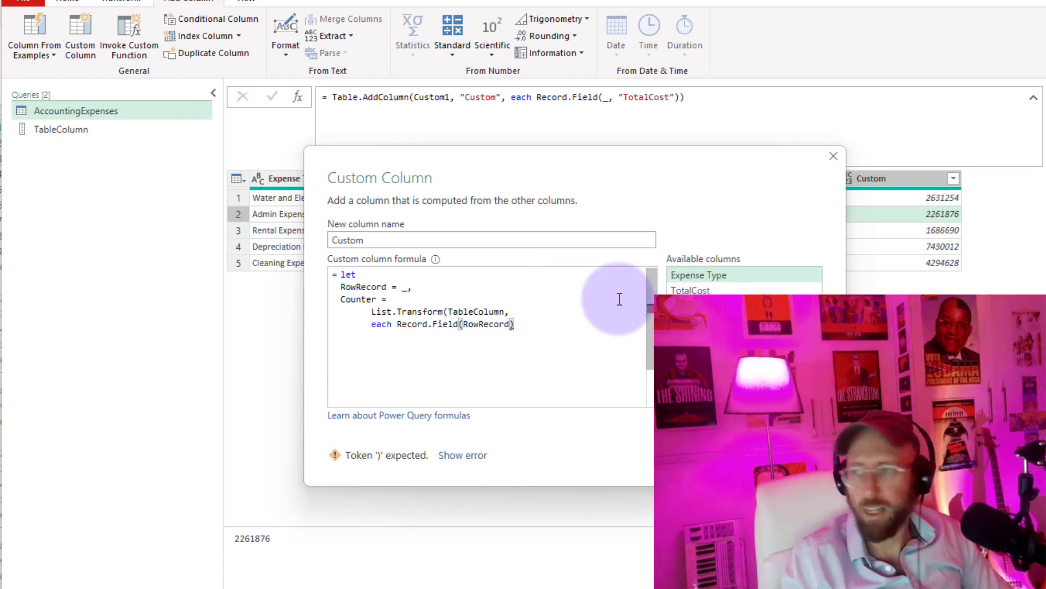
{"action": "type", "text": ",_))"}
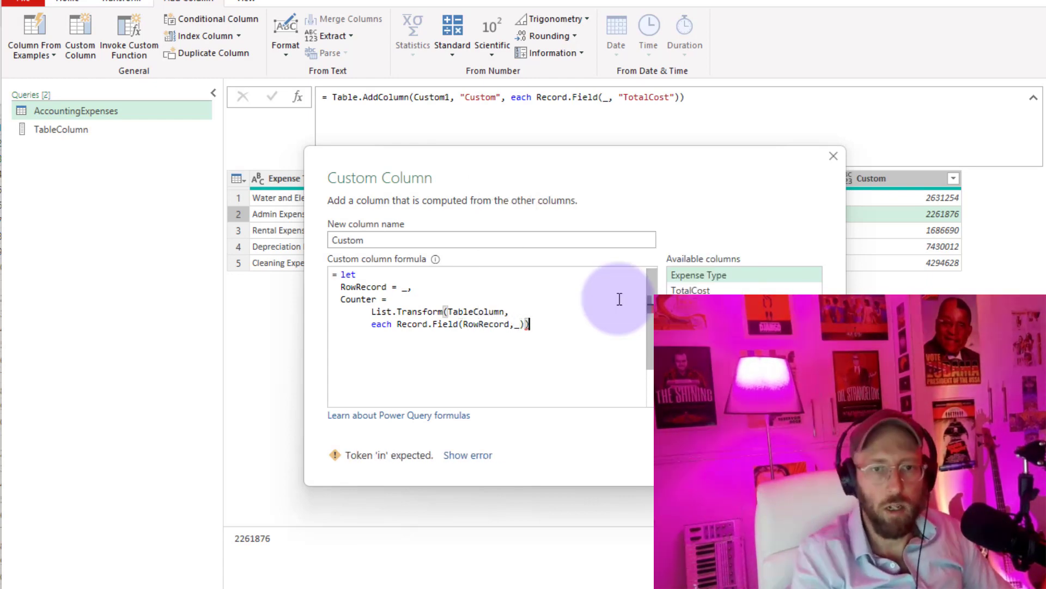
- Complete the let expression with in Counter on a new line and apply the custom column formula
{"action": "key", "text": "BackSpace"}
{"action": "key", "text": "BackSpace"}
{"action": "type", "text": "in "}
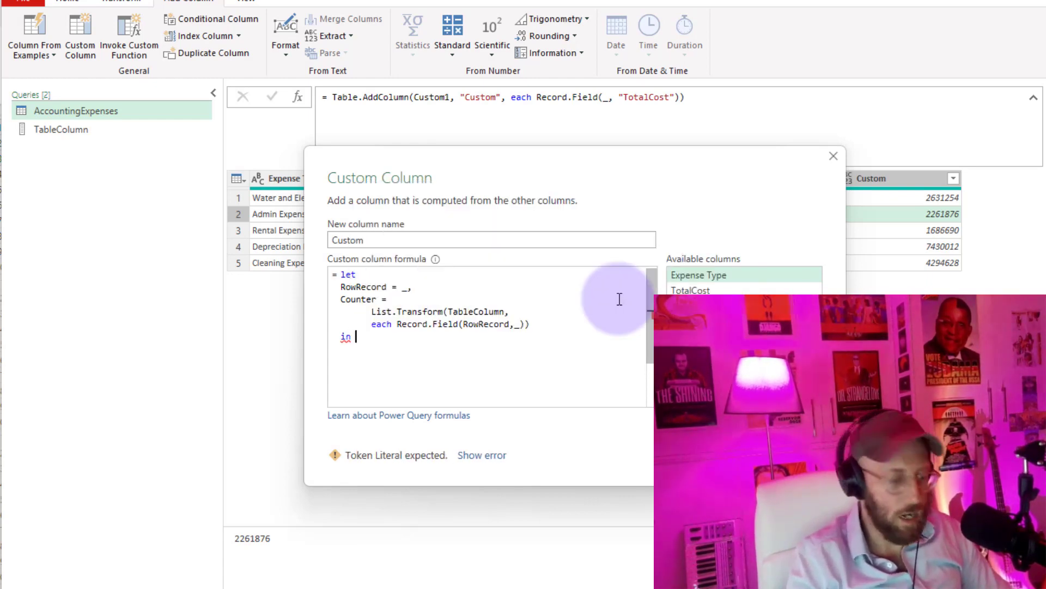
{"action": "type", "text": "Counter"}
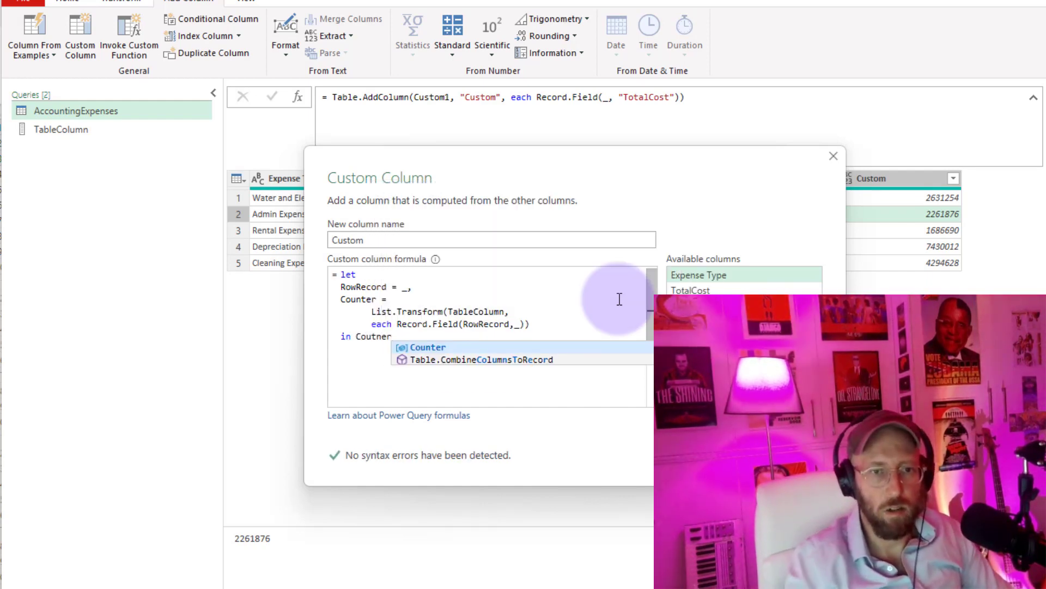
{"action": "left_click", "coordinate": [736, 461]}
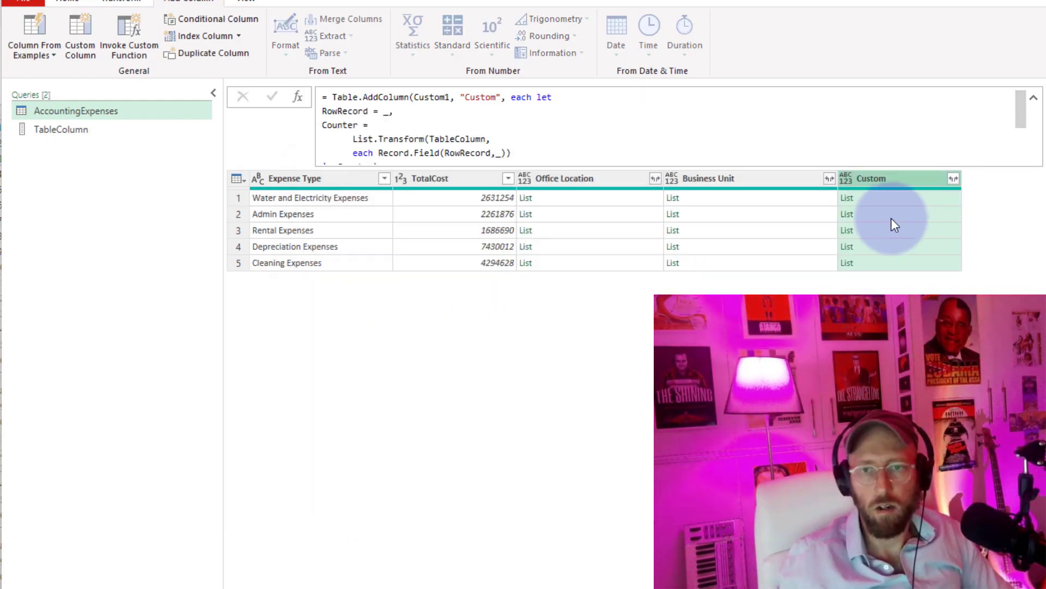
- Preview the nested lists in every row of the Custom column and compare the first row with Office Location and Business Unit
{"action": "left_click", "coordinate": [880, 203]}
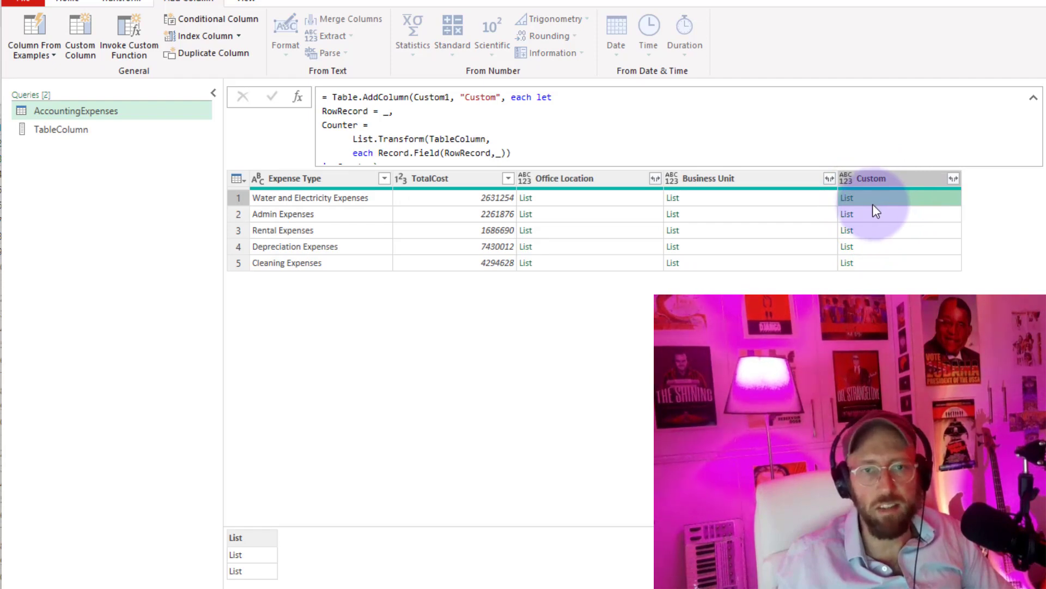
{"action": "left_click", "coordinate": [865, 217]}
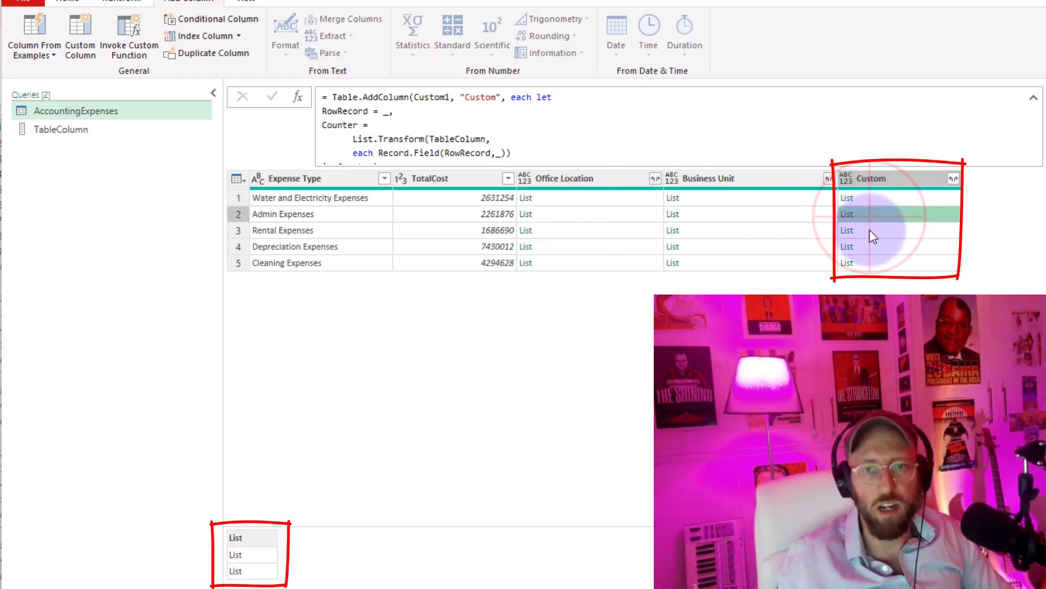
{"action": "left_click", "coordinate": [869, 231]}
{"action": "left_click", "coordinate": [874, 247]}
{"action": "left_click", "coordinate": [875, 264]}
{"action": "left_click", "coordinate": [867, 198]}
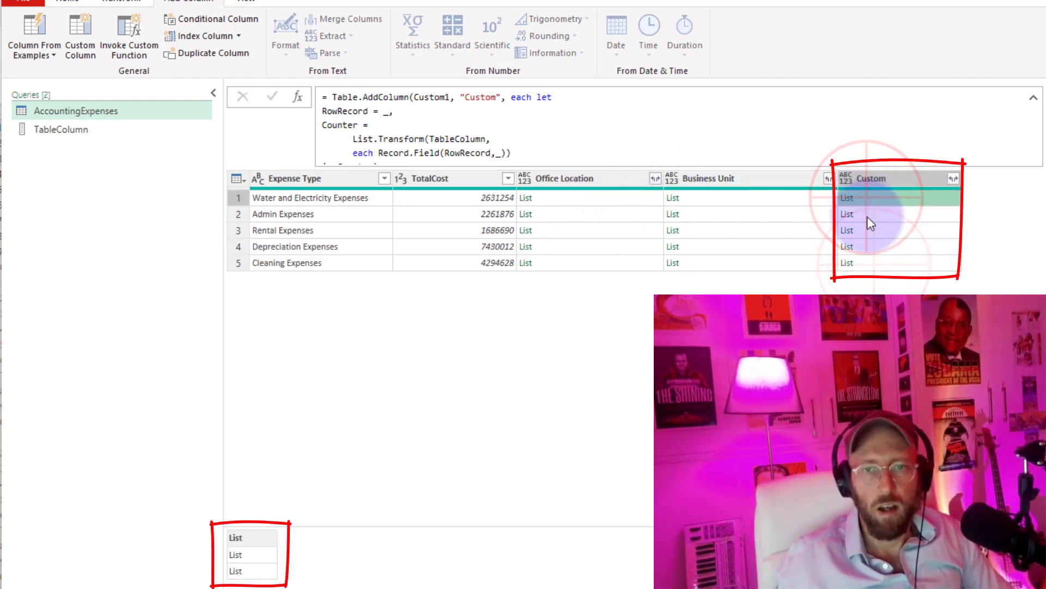
{"action": "left_click", "coordinate": [867, 216]}
{"action": "left_click", "coordinate": [869, 232]}
{"action": "left_click", "coordinate": [881, 262]}
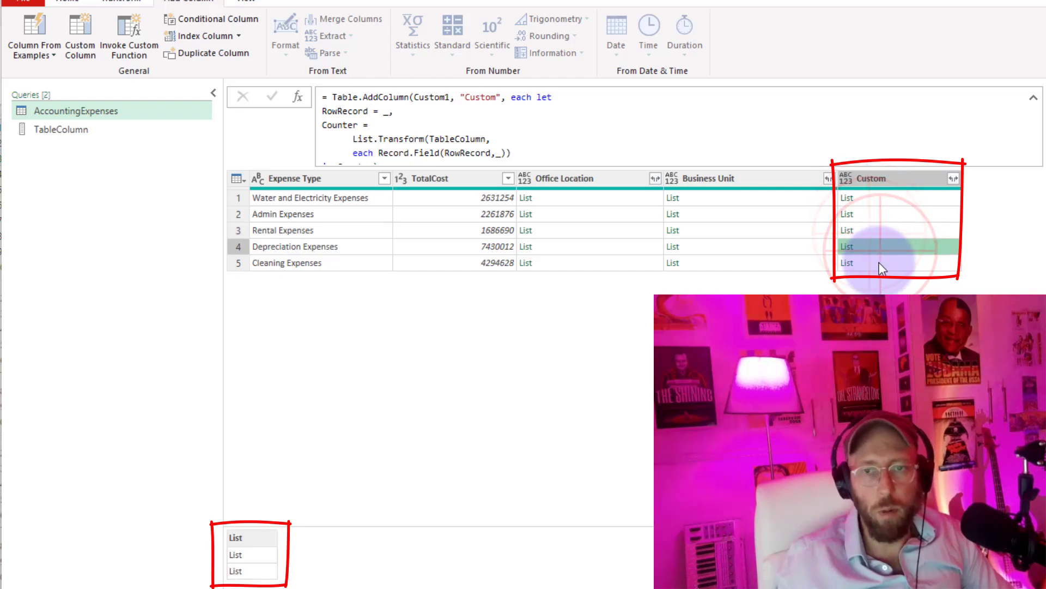
{"action": "left_click", "coordinate": [868, 199]}
{"action": "left_click", "coordinate": [561, 203]}
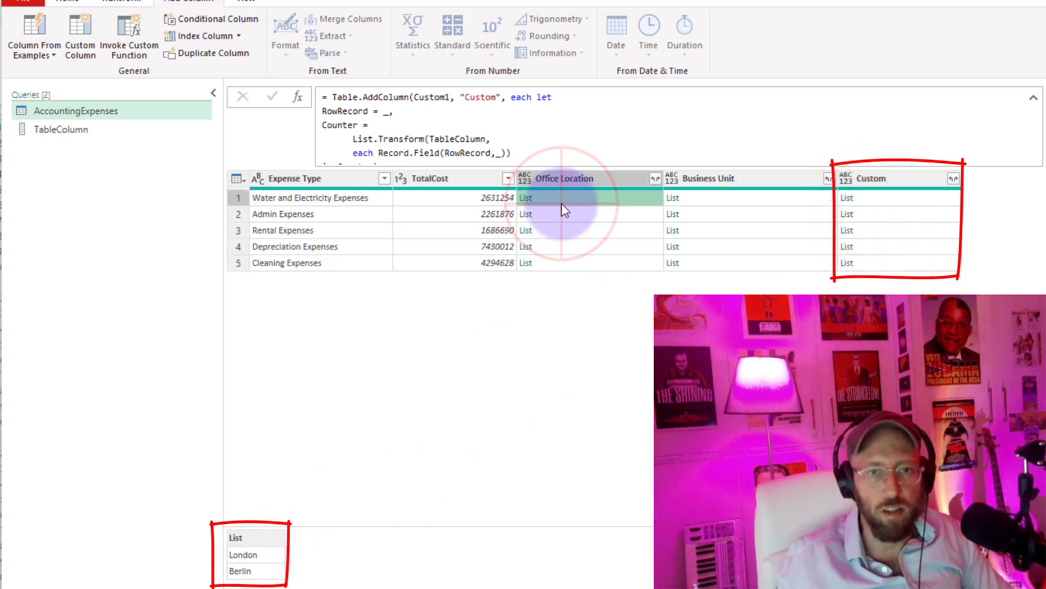
{"action": "left_click", "coordinate": [714, 199]}
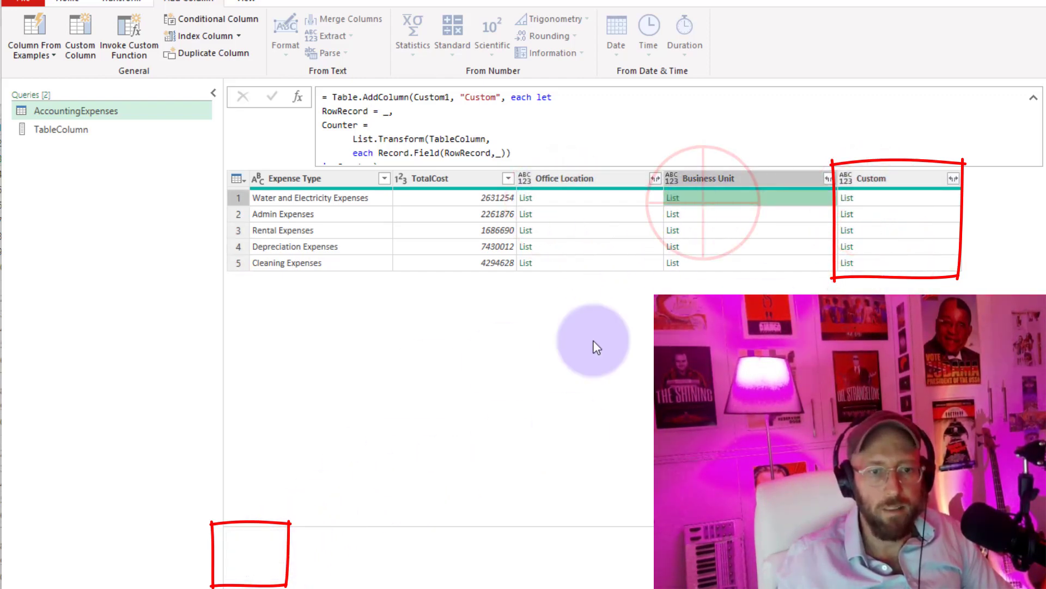
{"action": "left_click", "coordinate": [877, 201]}
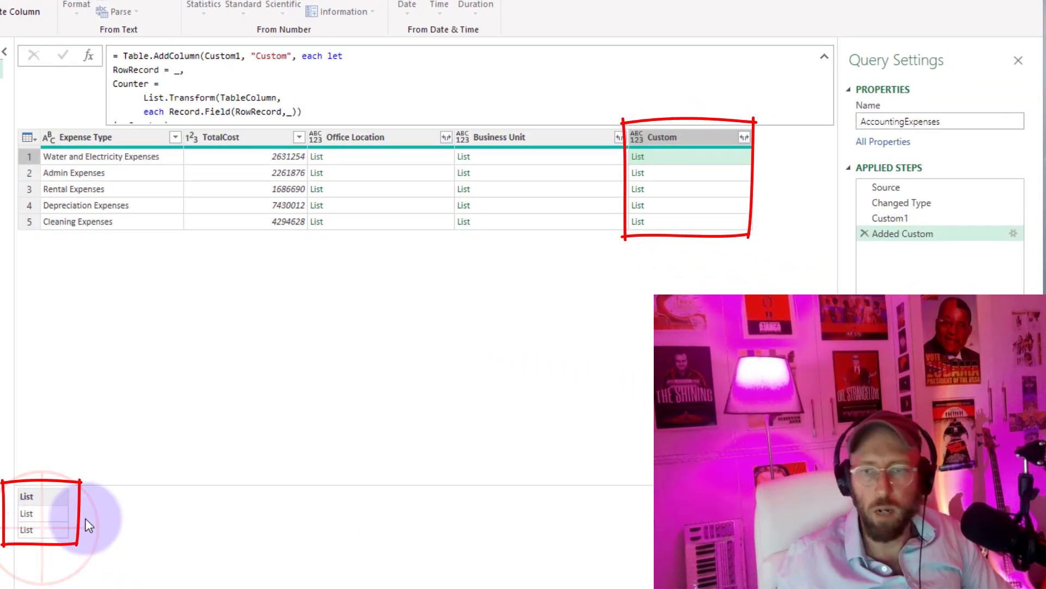
- Reopen the Added Custom formula and start an outer List.Transform( on a new line below Counter =
{"action": "left_click", "coordinate": [1012, 233]}
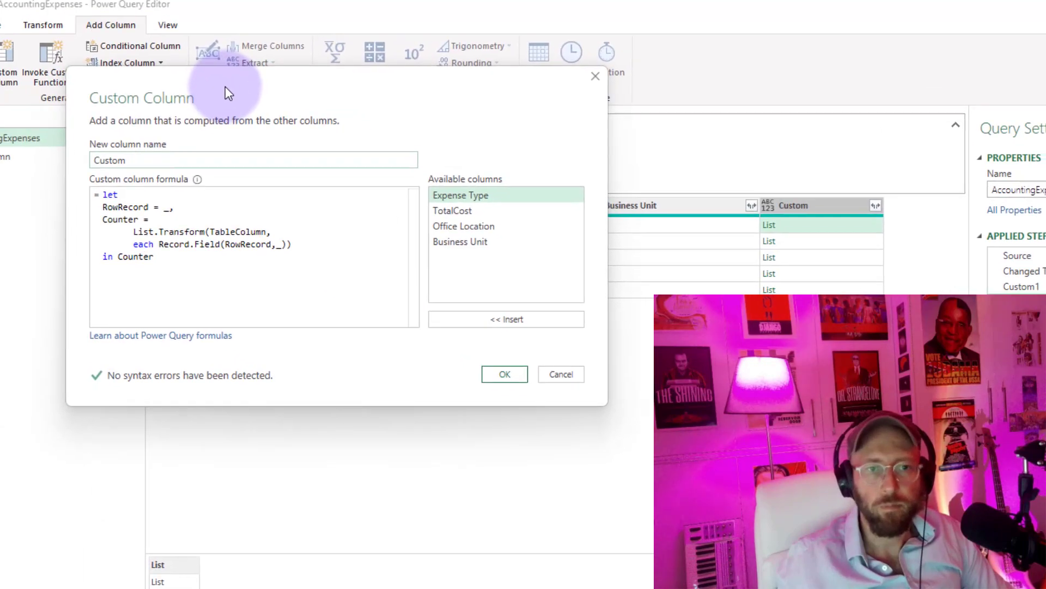
{"action": "left_click", "coordinate": [181, 229]}
{"action": "key", "text": "Return"}
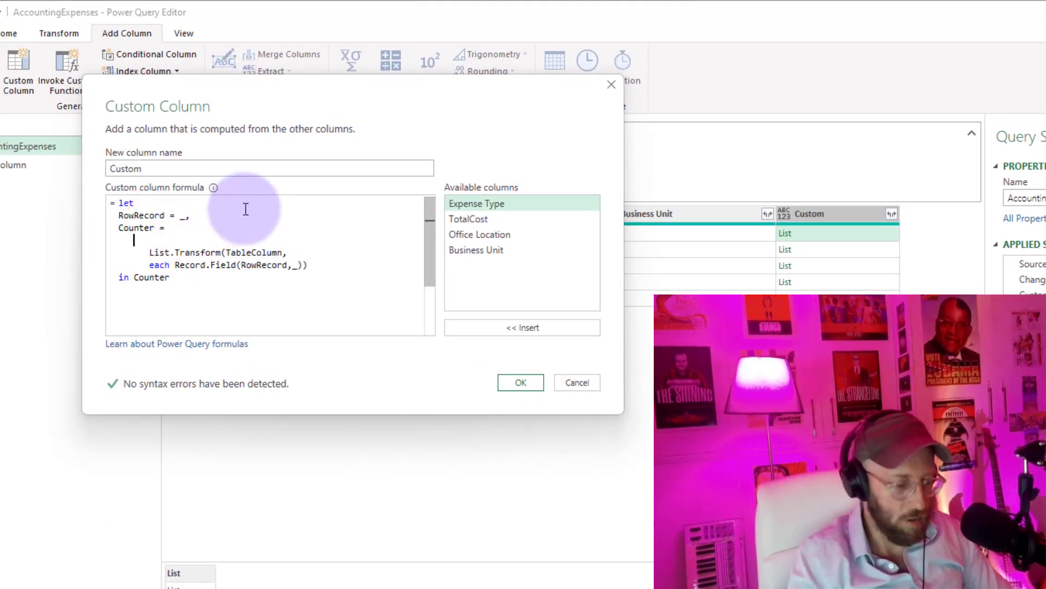
{"action": "type", "text": "List.Transform("}
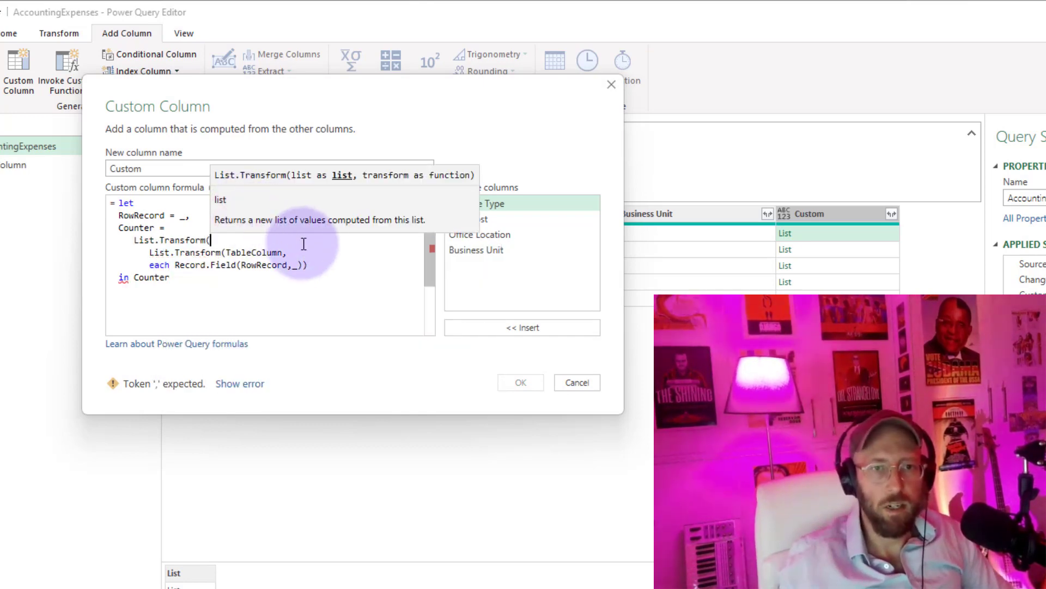
- Add each List.Count(_) as the outer List.Transform's function on its own line, close the parenthesis and apply the formula
{"action": "left_click", "coordinate": [322, 264]}
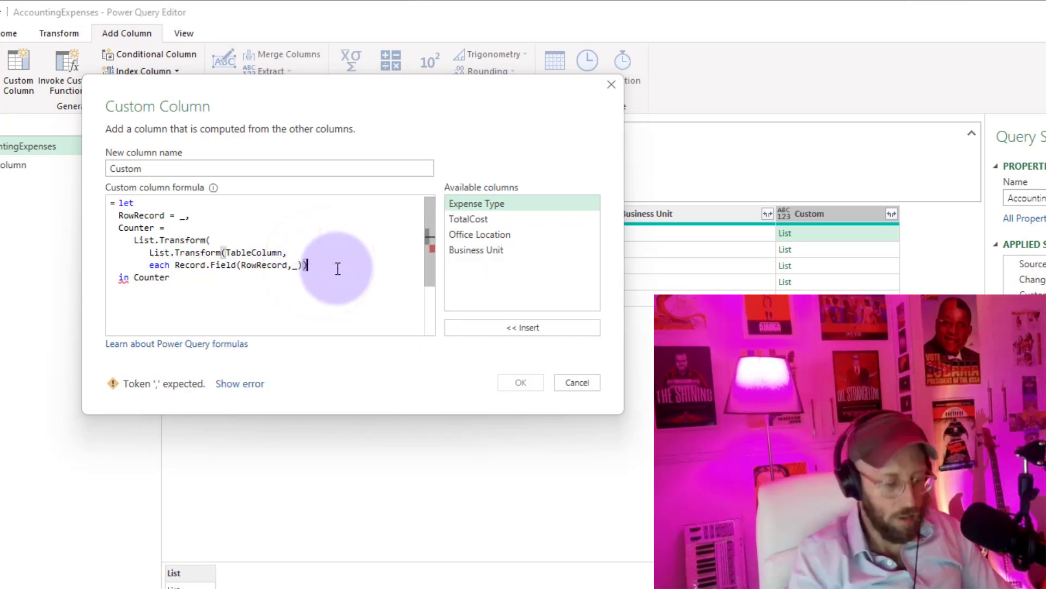
{"action": "type", "text": ","}
{"action": "key", "text": "Return"}
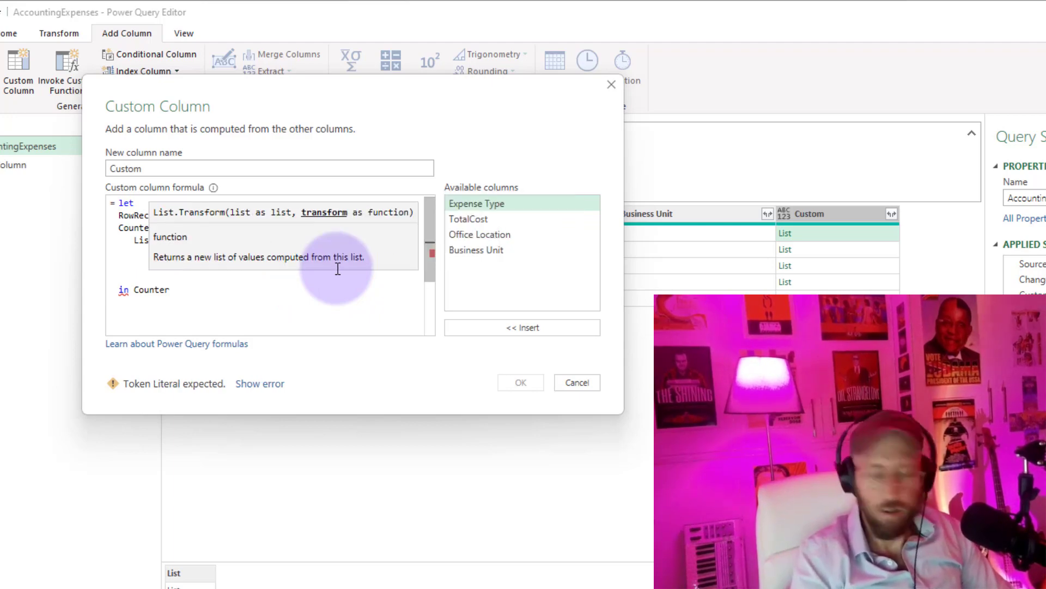
{"action": "type", "text": "each list"}
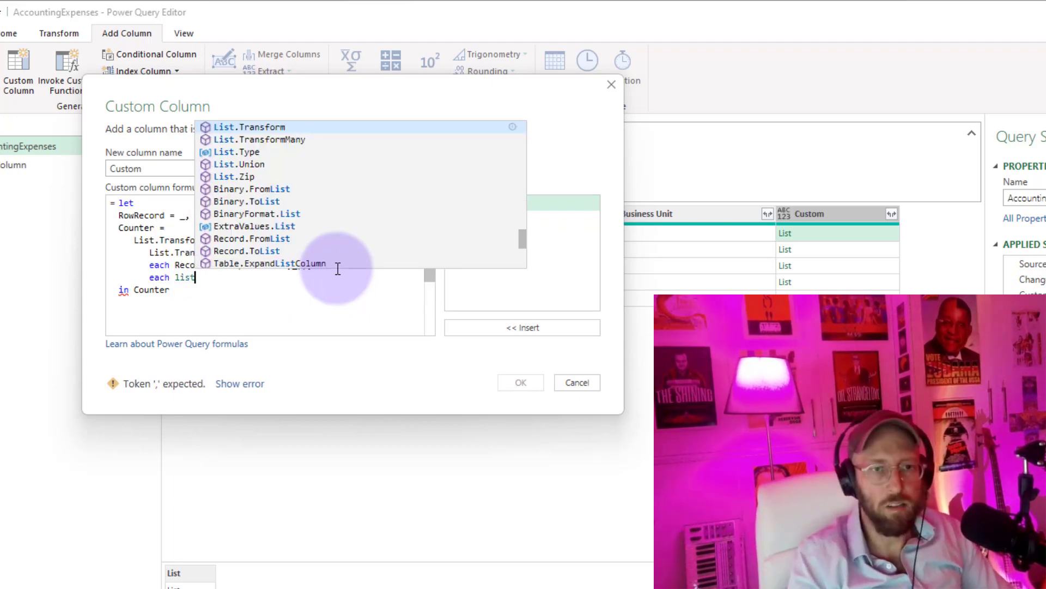
{"action": "type", "text": "count"}
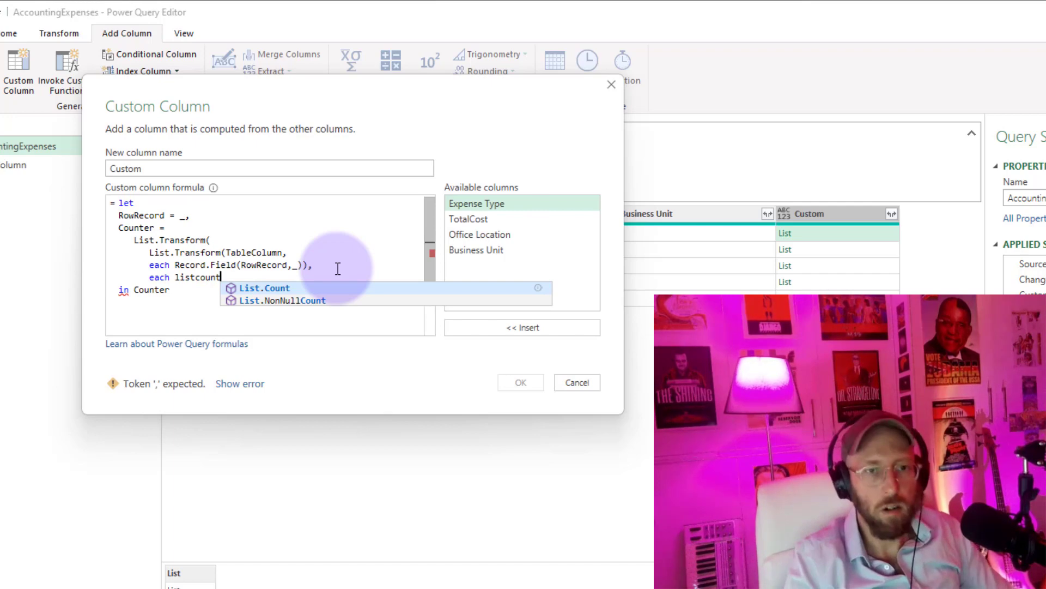
{"action": "key", "text": "Tab"}
{"action": "type", "text": "(_)"}
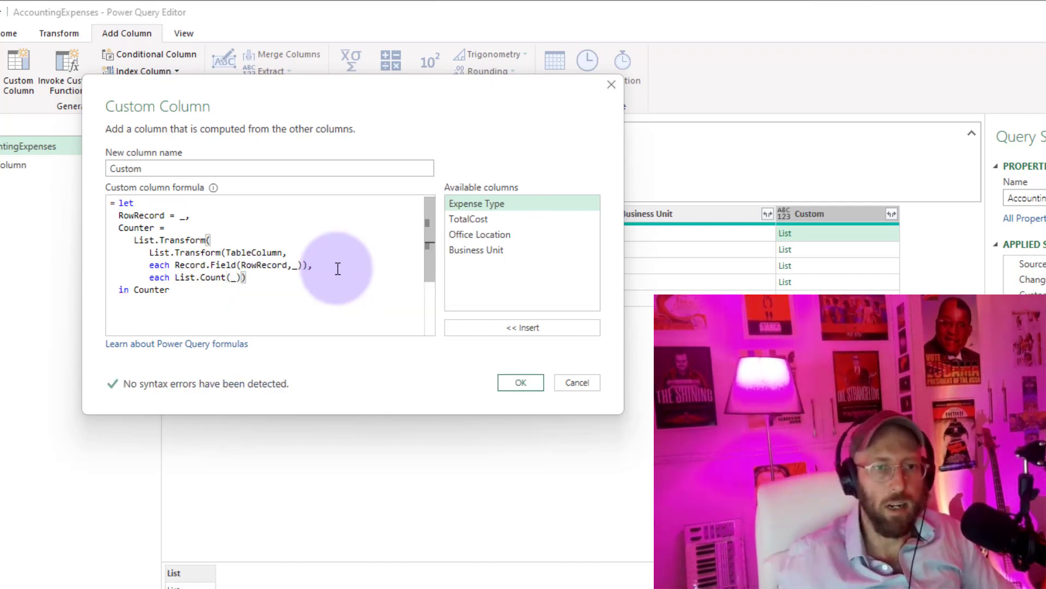
{"action": "left_click", "coordinate": [515, 382]}
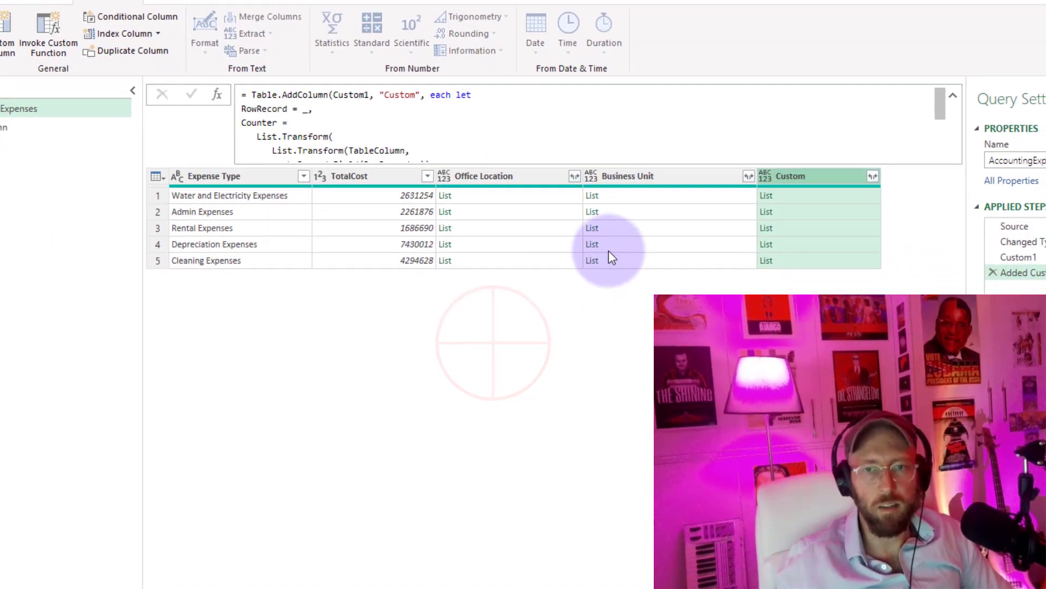
- Preview the first row's list in the Custom column and review the List.Count part of its formula without changing it
{"action": "left_click", "coordinate": [784, 198]}
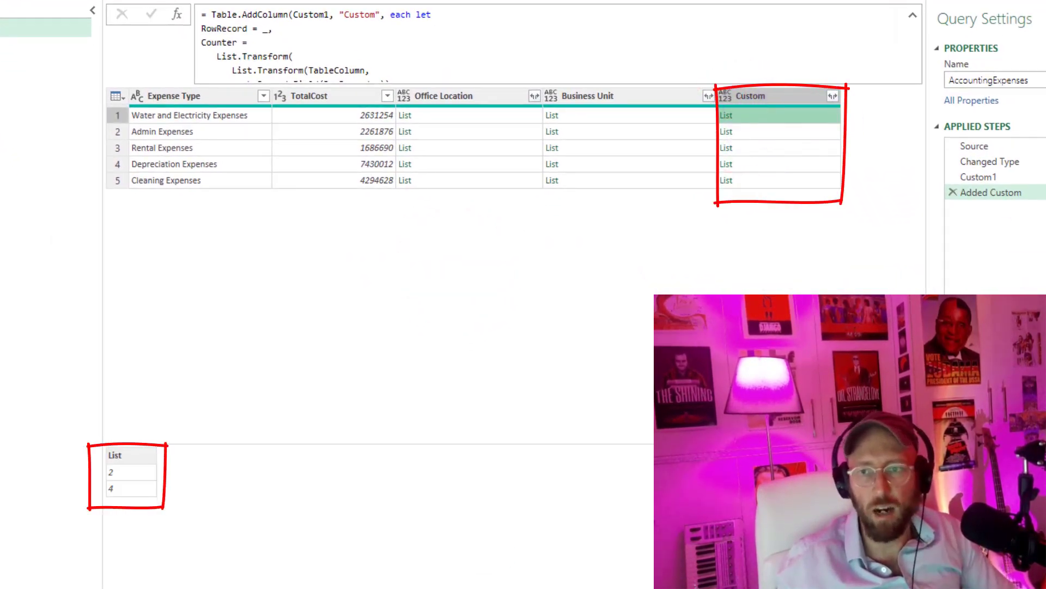
{"action": "left_click", "coordinate": [1045, 192]}
{"action": "left_click_drag", "start_coordinate": [1045, 263], "coordinate": [327, 91]}
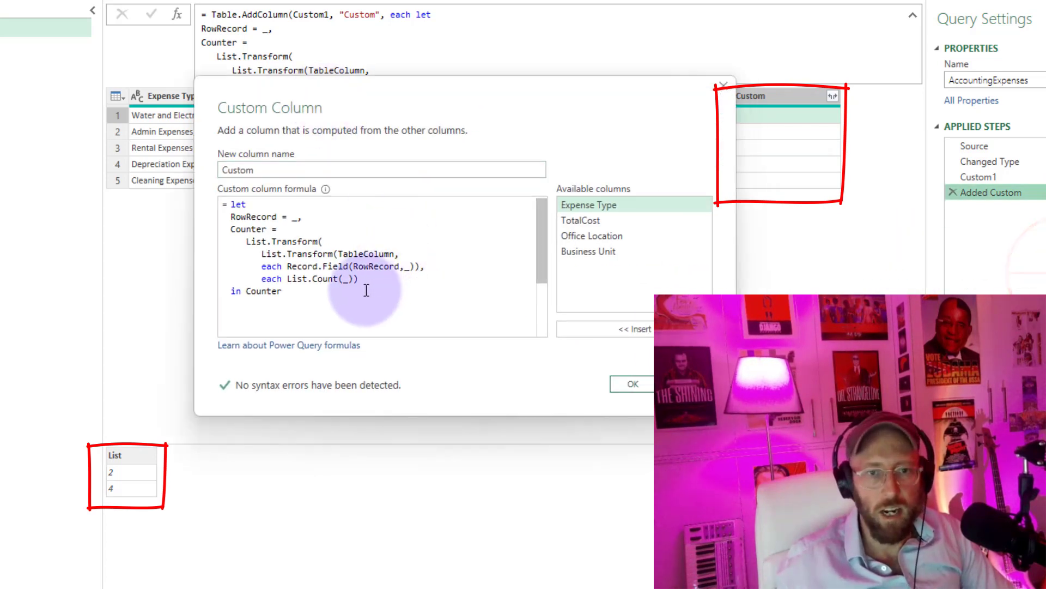
{"action": "left_click_drag", "start_coordinate": [287, 279], "coordinate": [336, 278]}
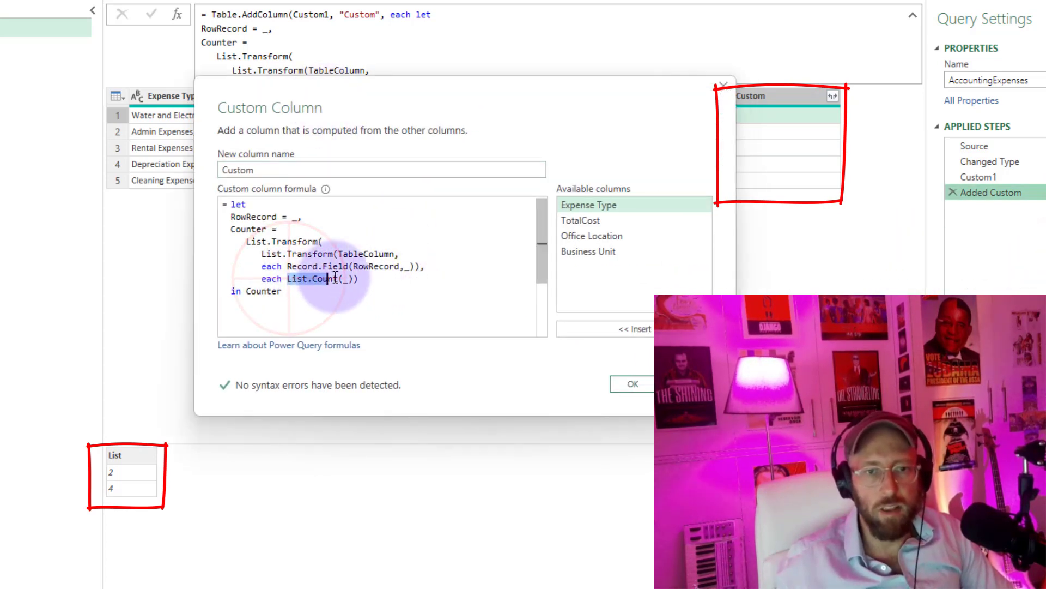
{"action": "left_click", "coordinate": [724, 85]}
- Compare the Custom column's counts in the first two rows with the items in the Office Location and Business Unit lists
{"action": "left_click", "coordinate": [748, 115]}
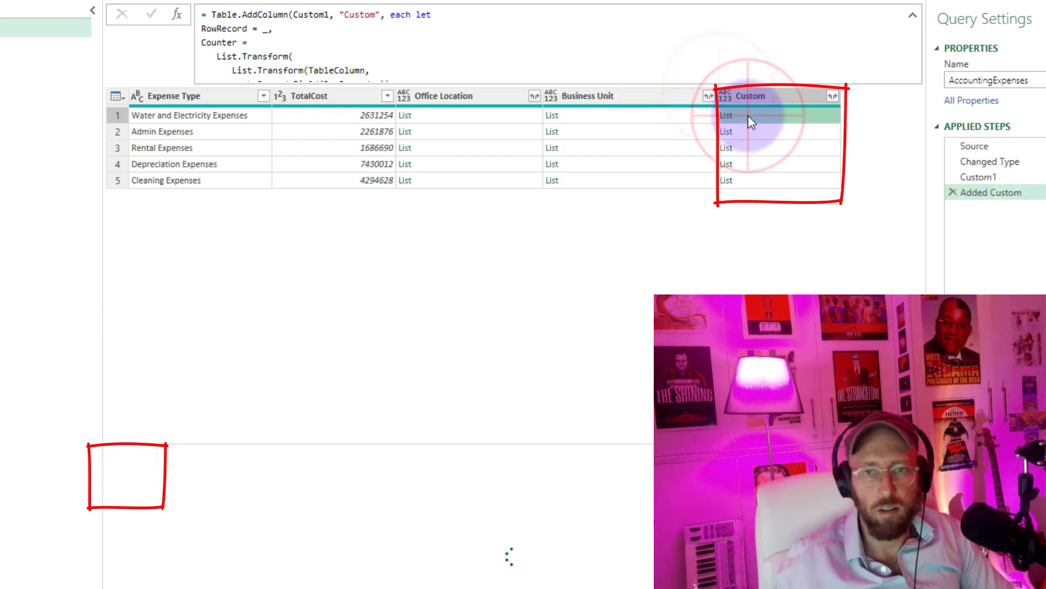
{"action": "left_click", "coordinate": [477, 116]}
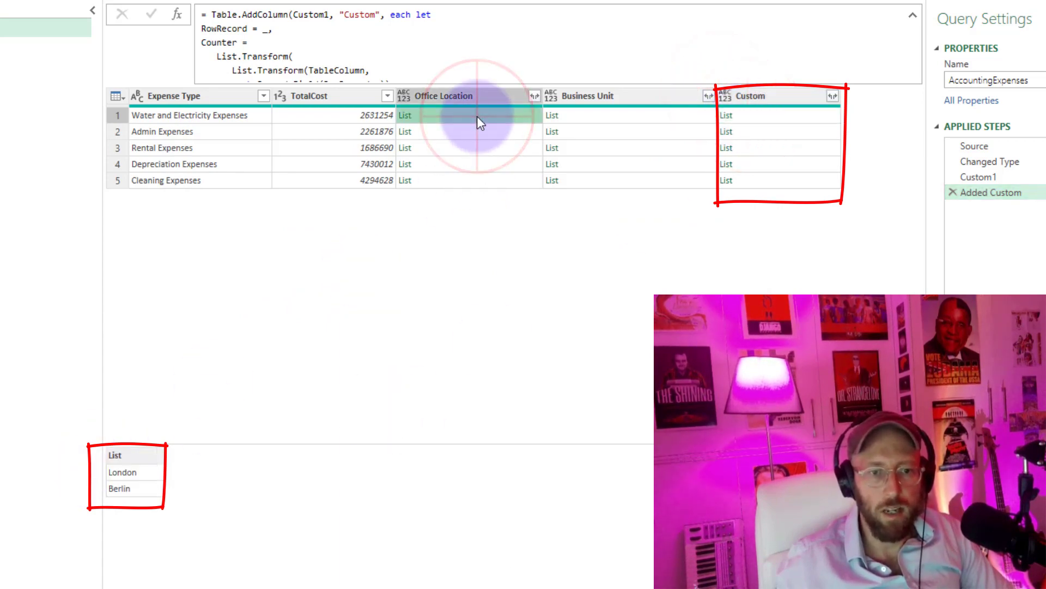
{"action": "left_click", "coordinate": [603, 116]}
{"action": "left_click", "coordinate": [767, 132]}
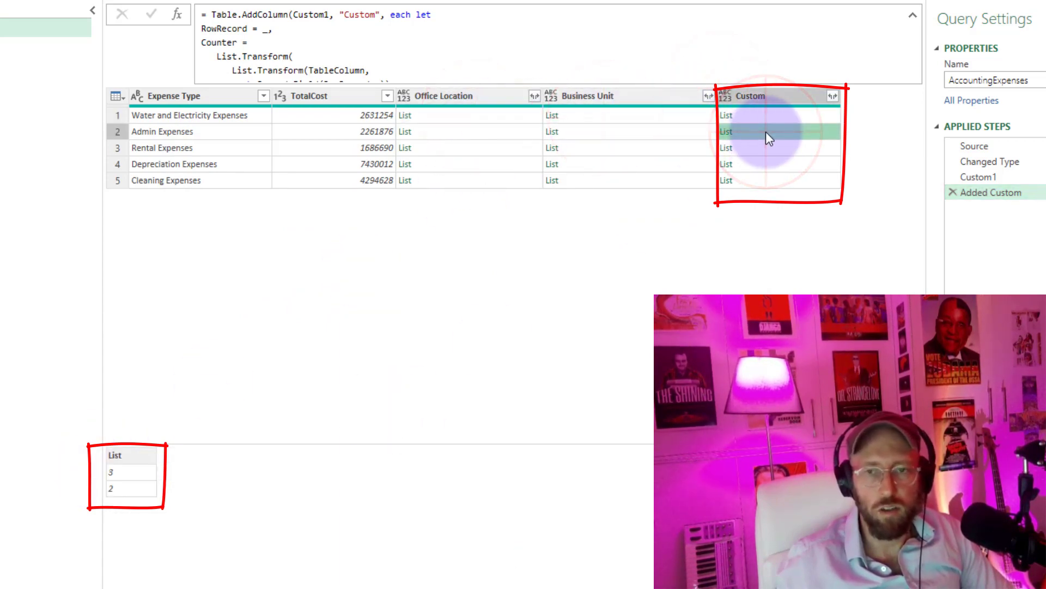
{"action": "left_click", "coordinate": [443, 131]}
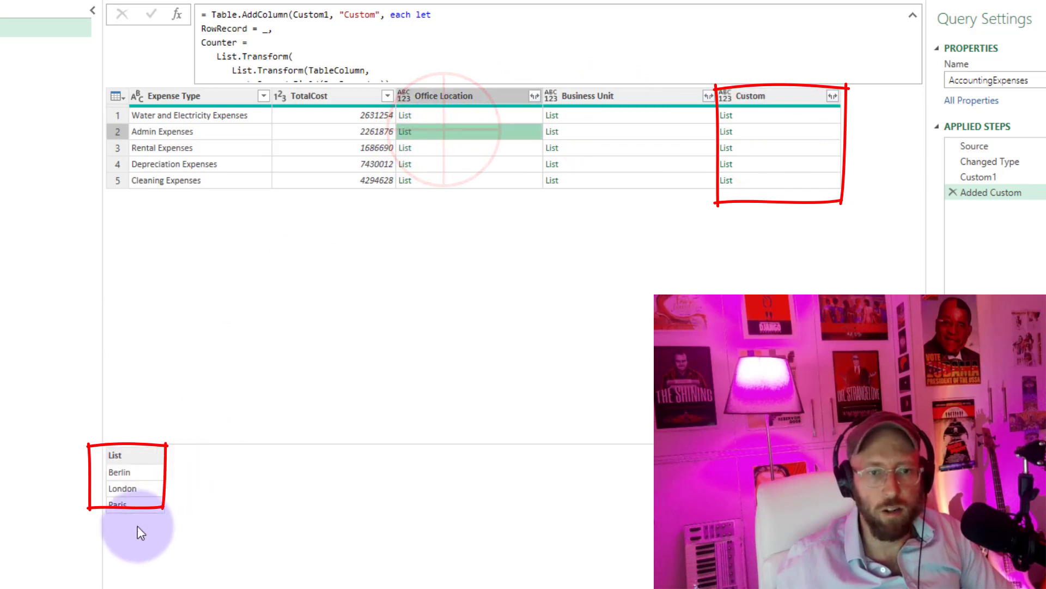
{"action": "left_click", "coordinate": [583, 131]}
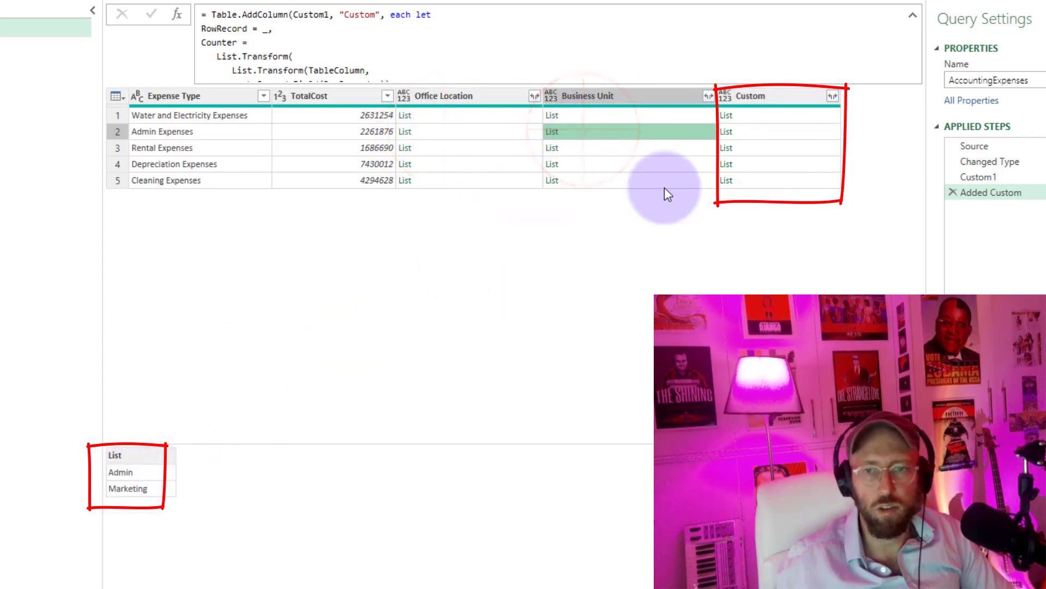
{"action": "left_click", "coordinate": [757, 136]}
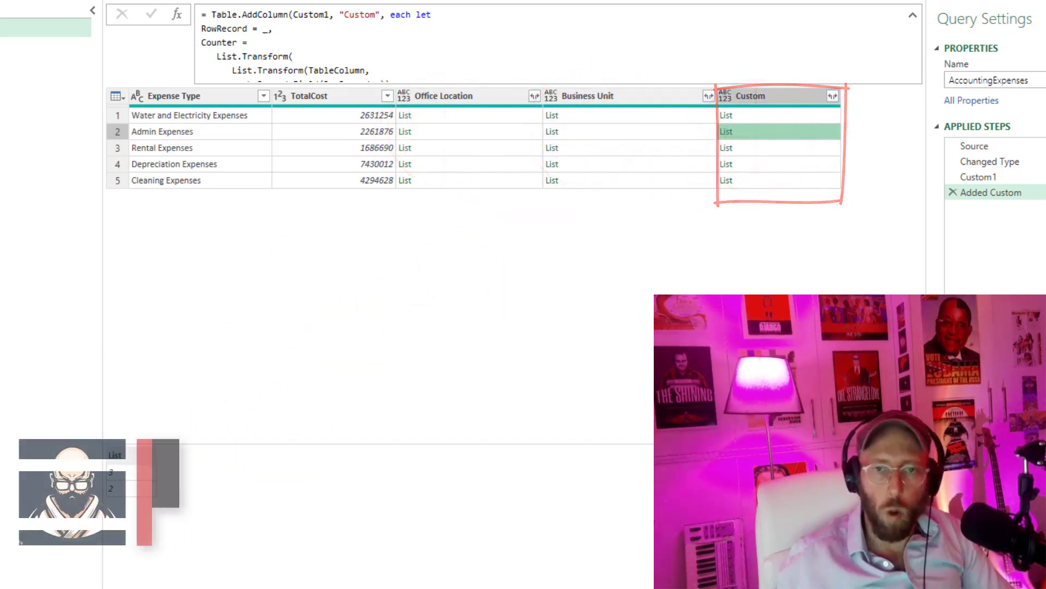
- Examine the first row's Office Location list and the pairs of counts in the Custom column for the first three rows
{"action": "left_click", "coordinate": [485, 115]}
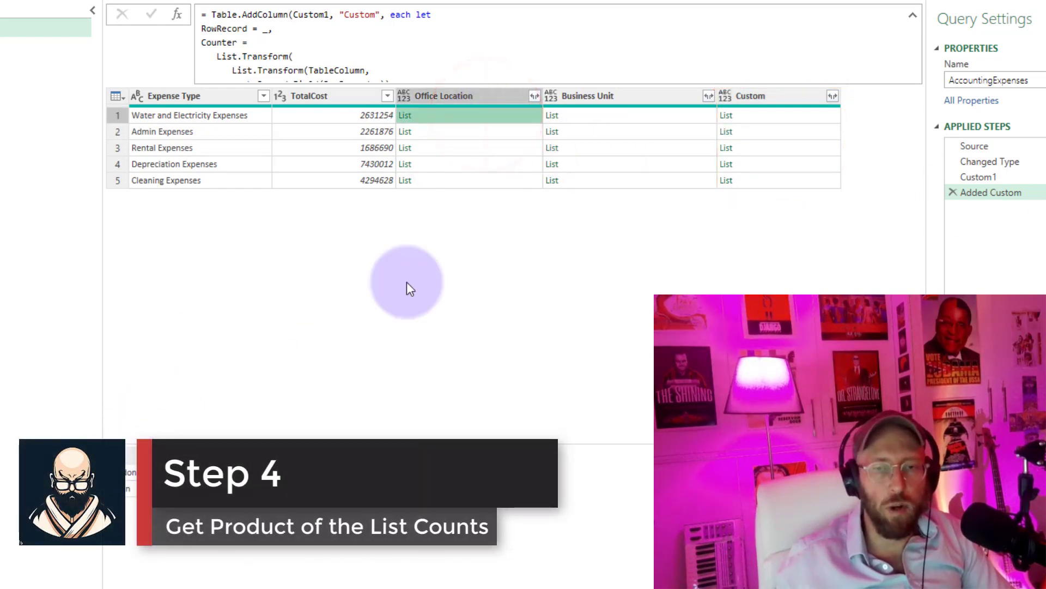
{"action": "left_click", "coordinate": [773, 116]}
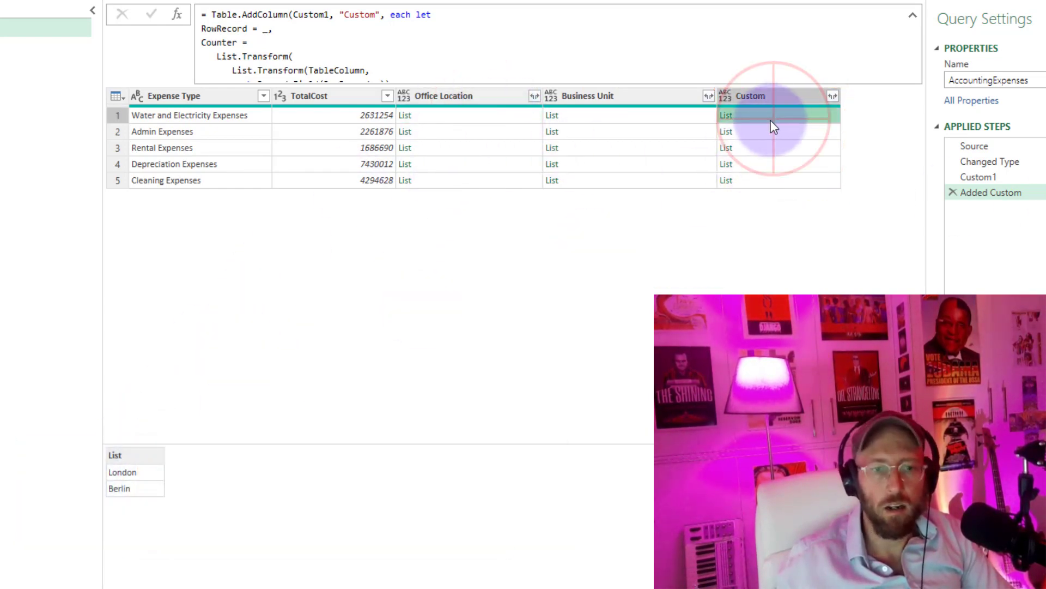
{"action": "left_click", "coordinate": [747, 136]}
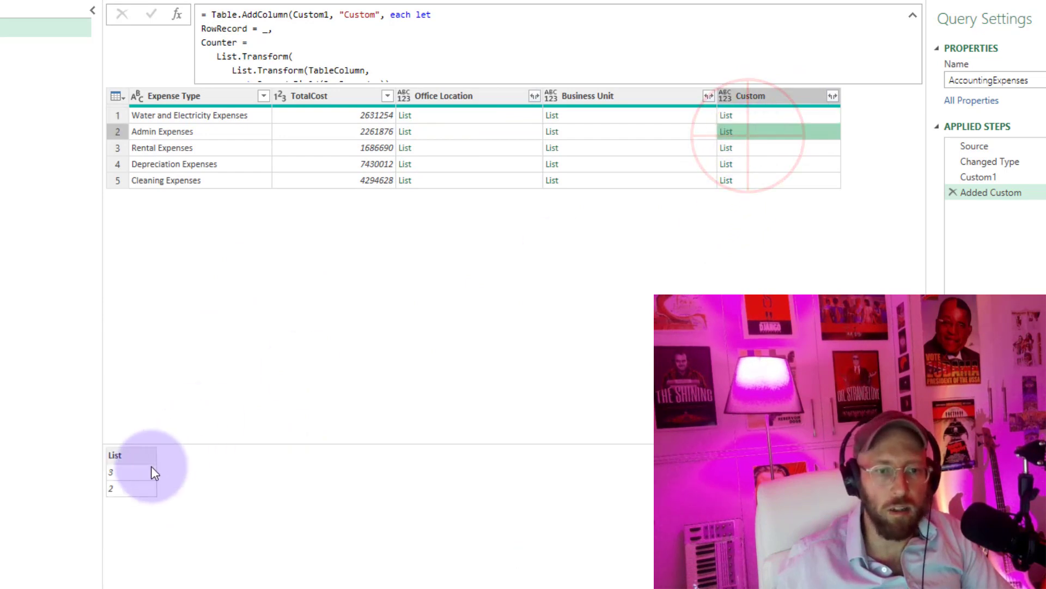
{"action": "left_click", "coordinate": [763, 149]}
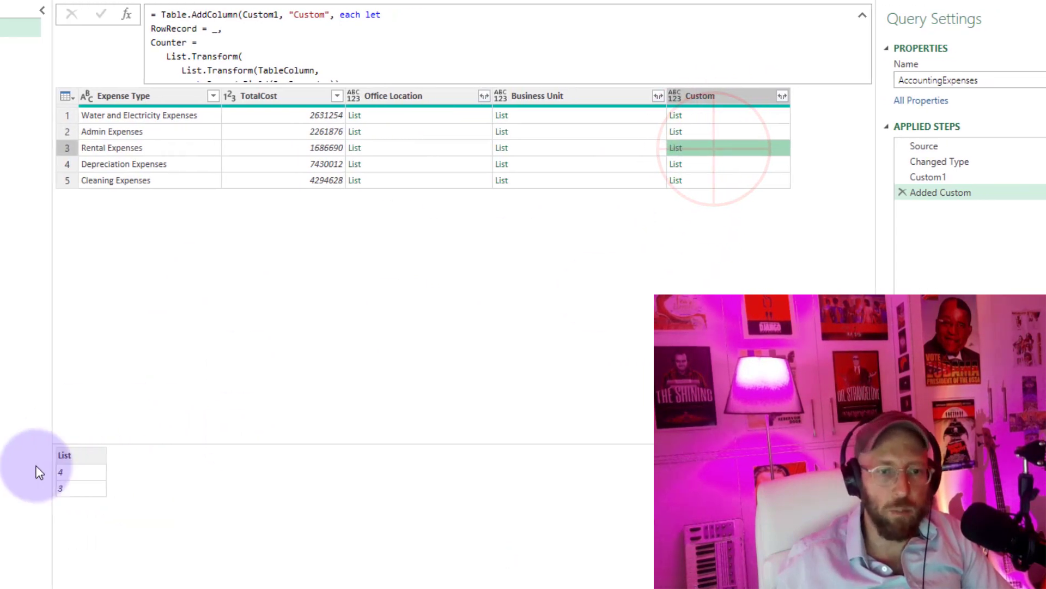
{"action": "left_click", "coordinate": [707, 121]}
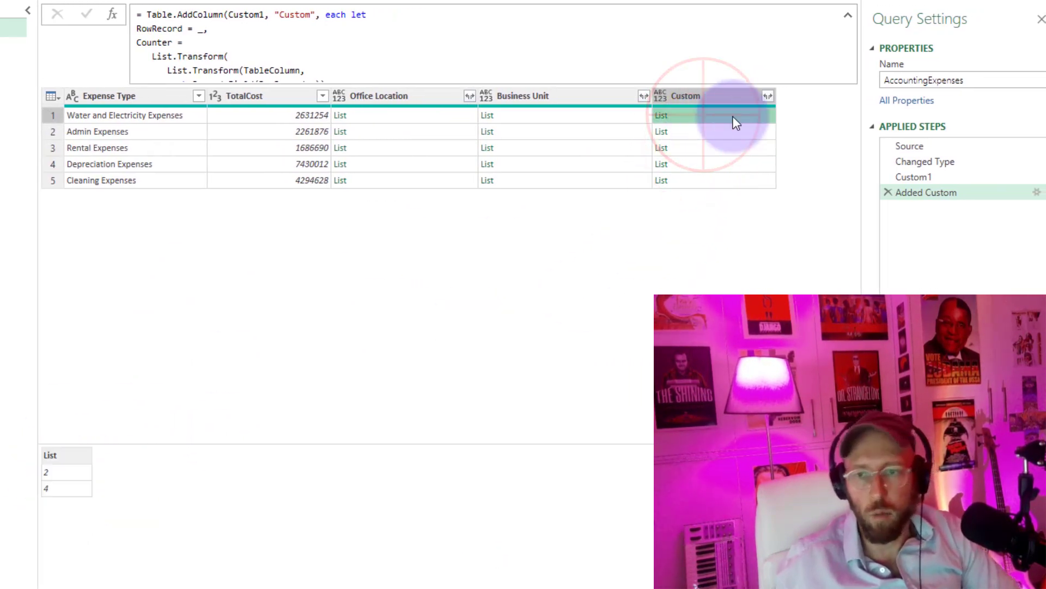
- Wrap the outer List.Transform in the Custom column's Counter formula with List.Product and apply the formula
{"action": "left_click", "coordinate": [1037, 192]}
{"action": "left_click", "coordinate": [272, 266]}
{"action": "key", "text": "Return"}
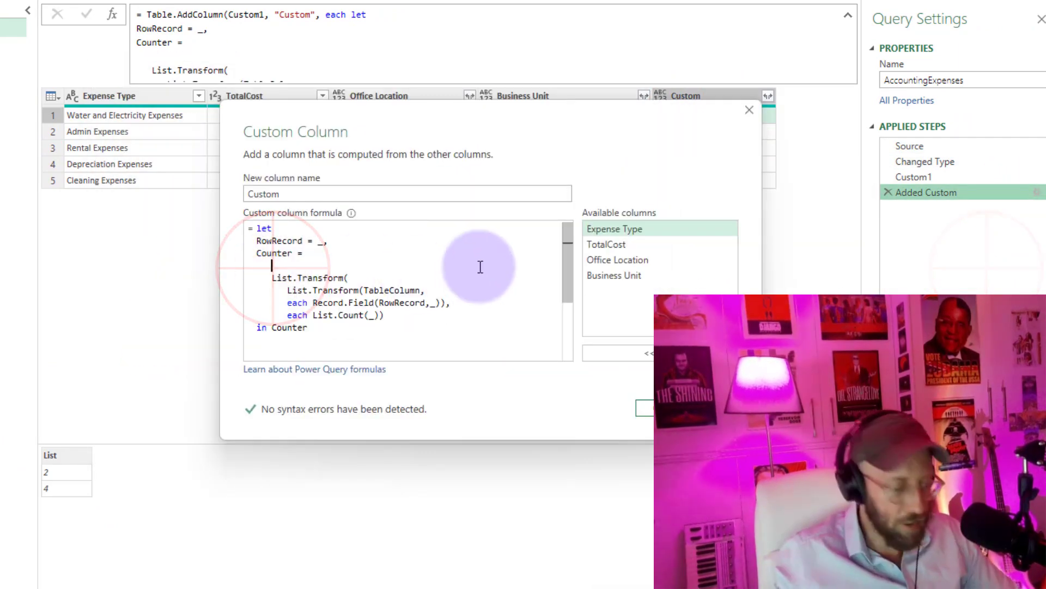
{"action": "type", "text": "listpr"}
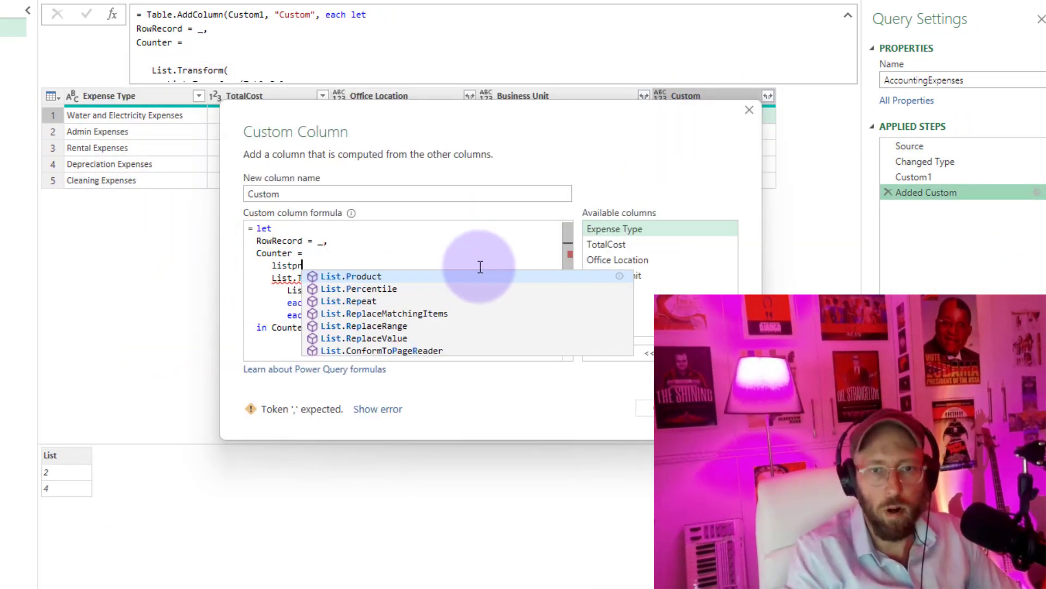
{"action": "key", "text": "Tab"}
{"action": "type", "text": "("}
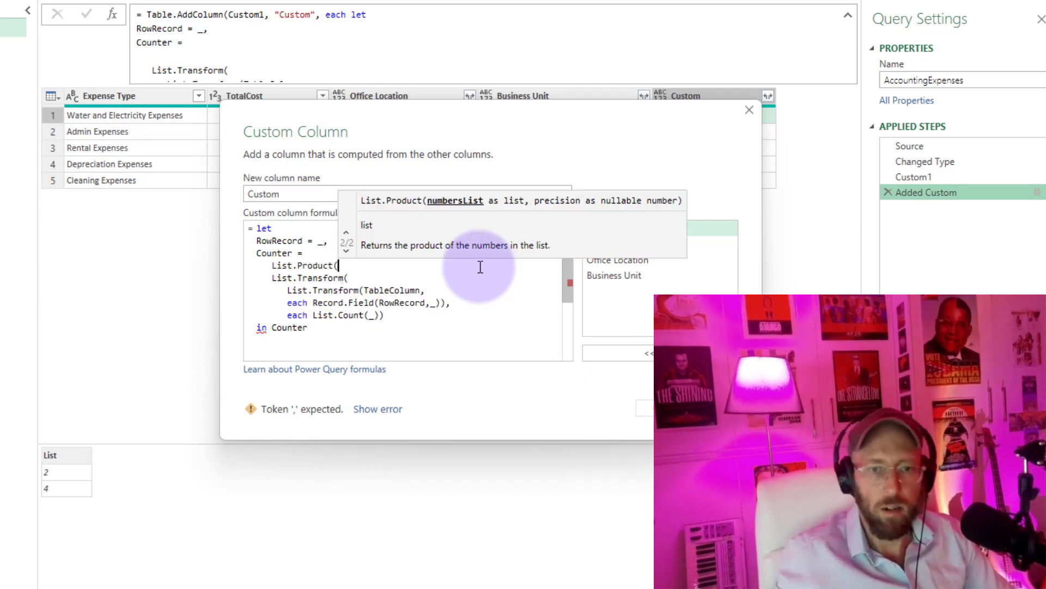
{"action": "left_click", "coordinate": [396, 315]}
{"action": "type", "text": ")"}
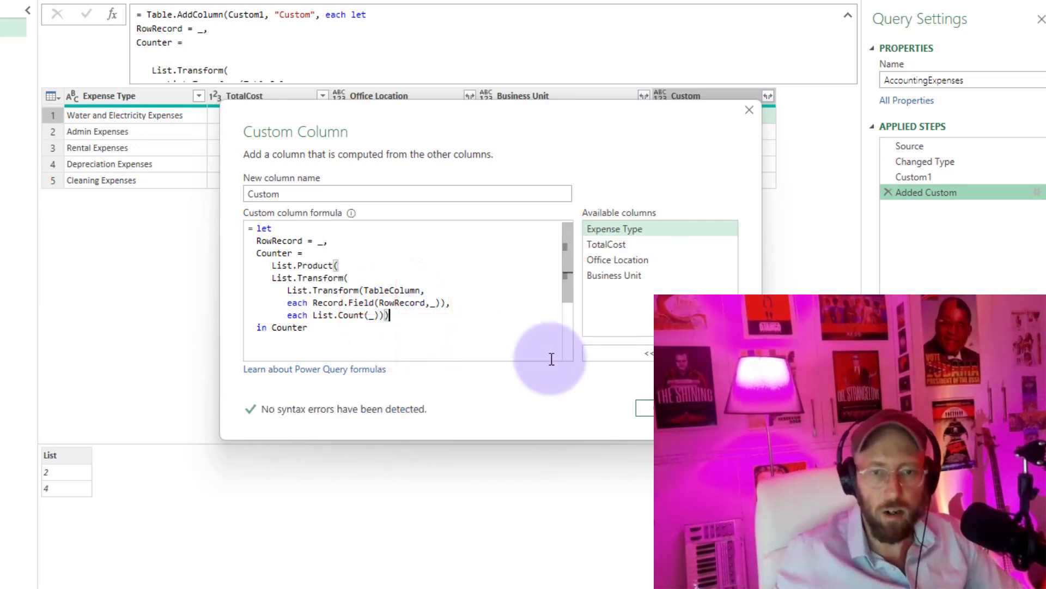
{"action": "left_click", "coordinate": [666, 408]}
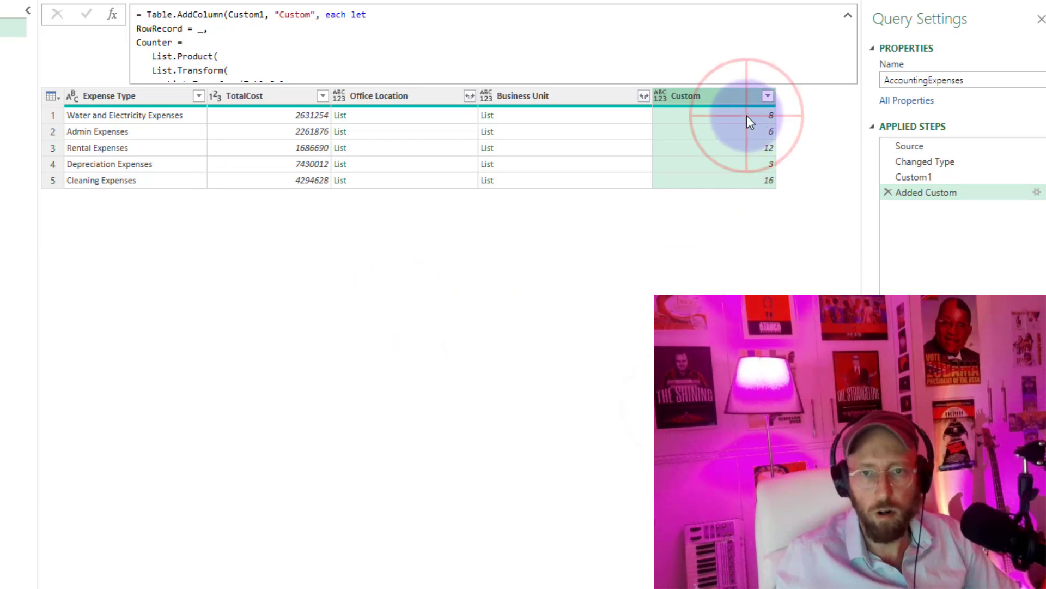
- Check the Custom column's products for the first and last rows against the last row's lists and the first row's TotalCost
{"action": "left_click", "coordinate": [747, 115]}
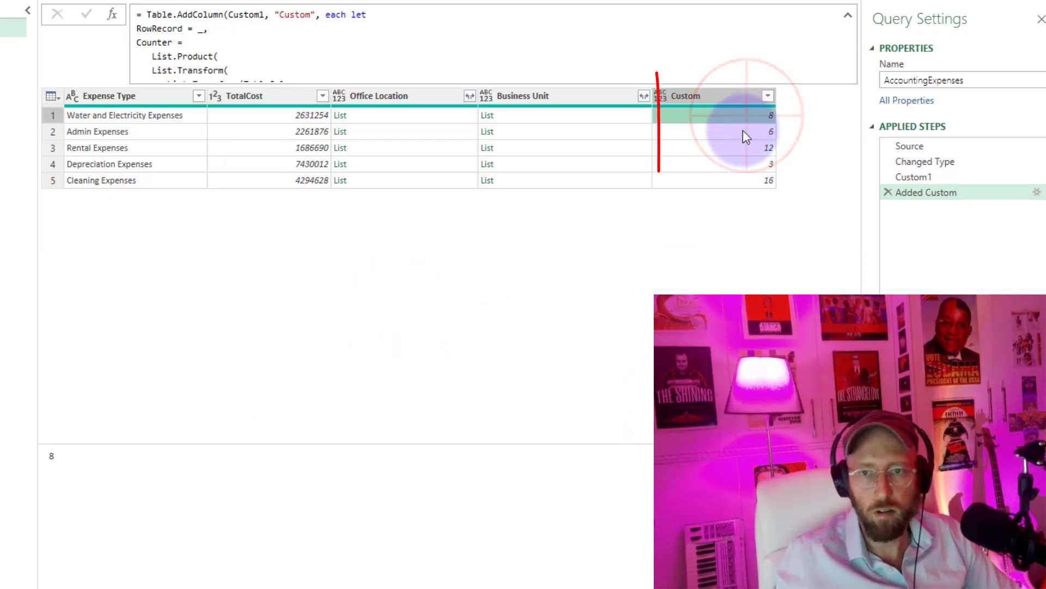
{"action": "left_click", "coordinate": [725, 180]}
{"action": "left_click", "coordinate": [414, 181]}
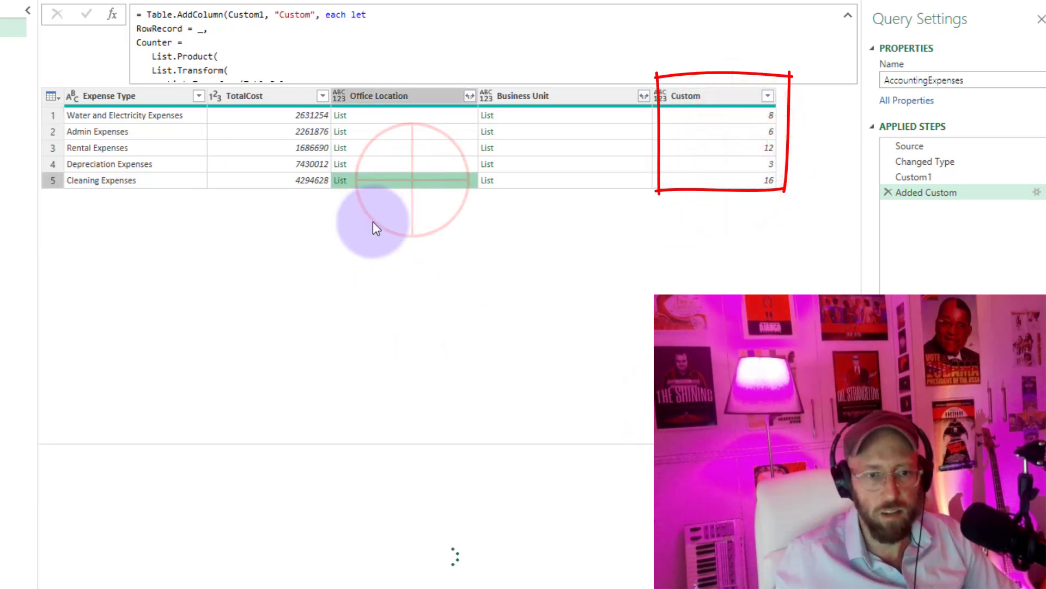
{"action": "left_click", "coordinate": [509, 181]}
{"action": "left_click", "coordinate": [748, 183]}
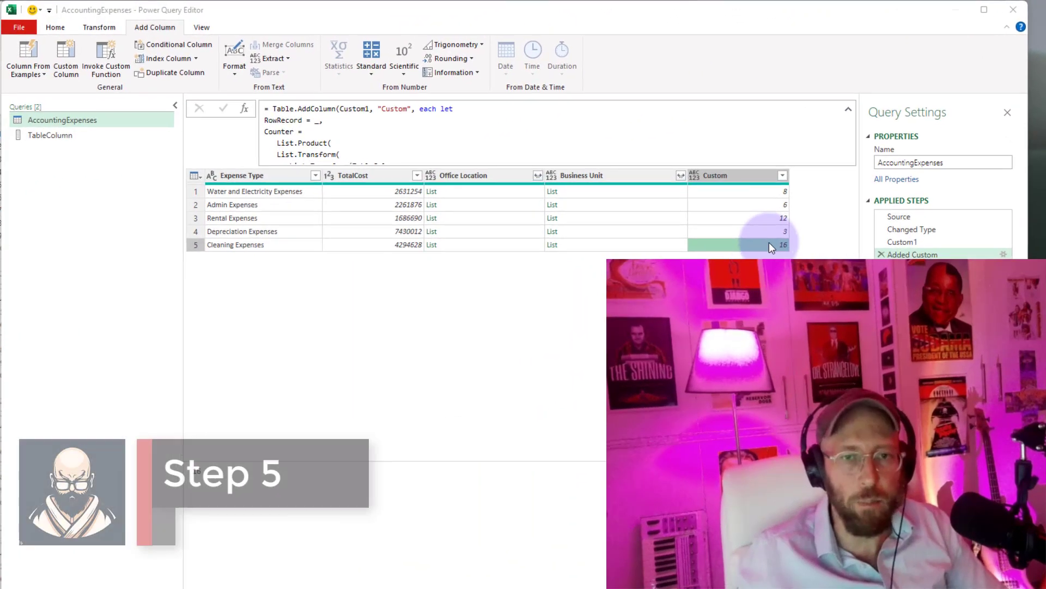
{"action": "left_click", "coordinate": [389, 198]}
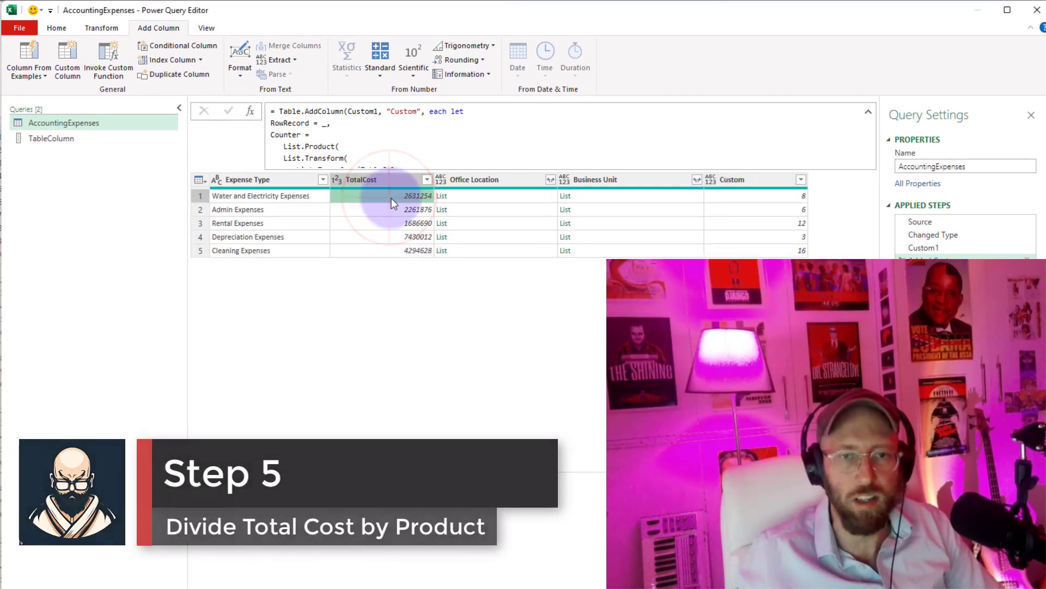
{"action": "left_click", "coordinate": [782, 199]}
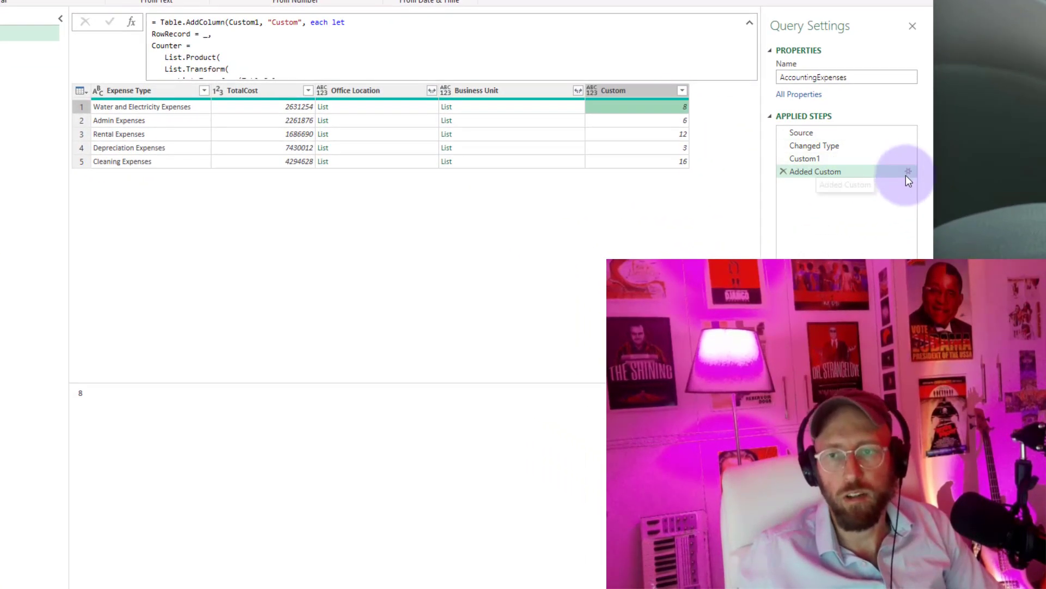
- Change the Custom column formula's final expression to [TotalCost]/Counter and apply it
{"action": "left_click", "coordinate": [940, 195]}
{"action": "left_click_drag", "start_coordinate": [870, 231], "coordinate": [266, 25]}
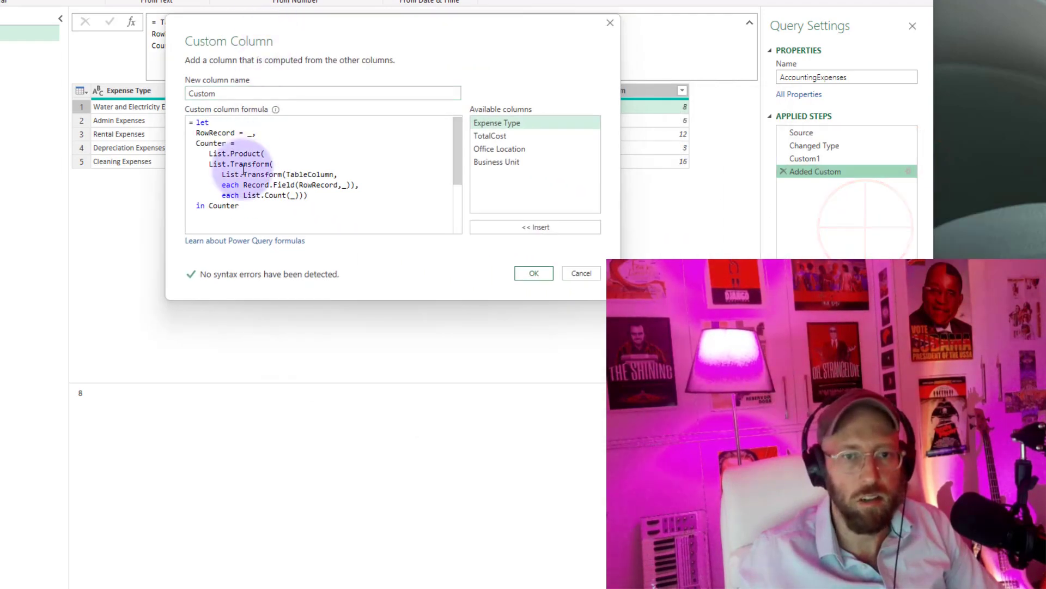
{"action": "left_click", "coordinate": [209, 206]}
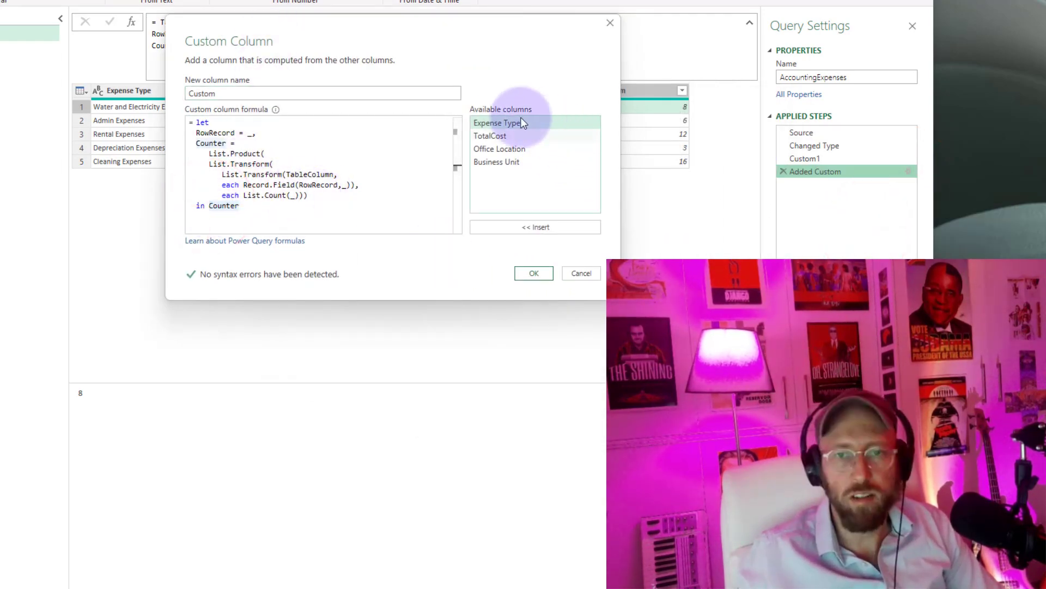
{"action": "left_click_drag", "start_coordinate": [482, 30], "coordinate": [630, 0]}
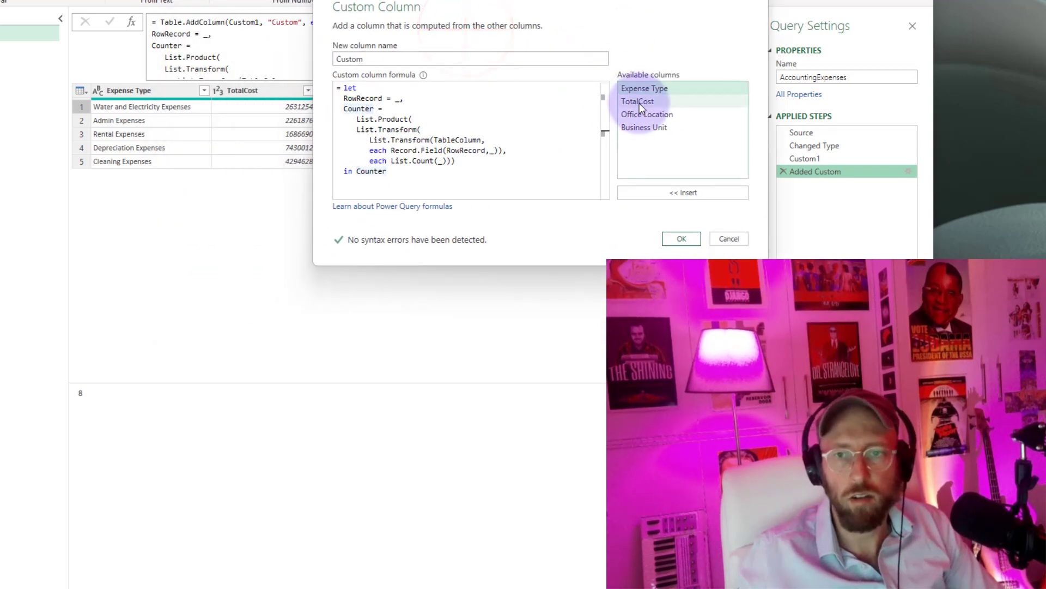
{"action": "double_click", "coordinate": [639, 103]}
{"action": "type", "text": "/"}
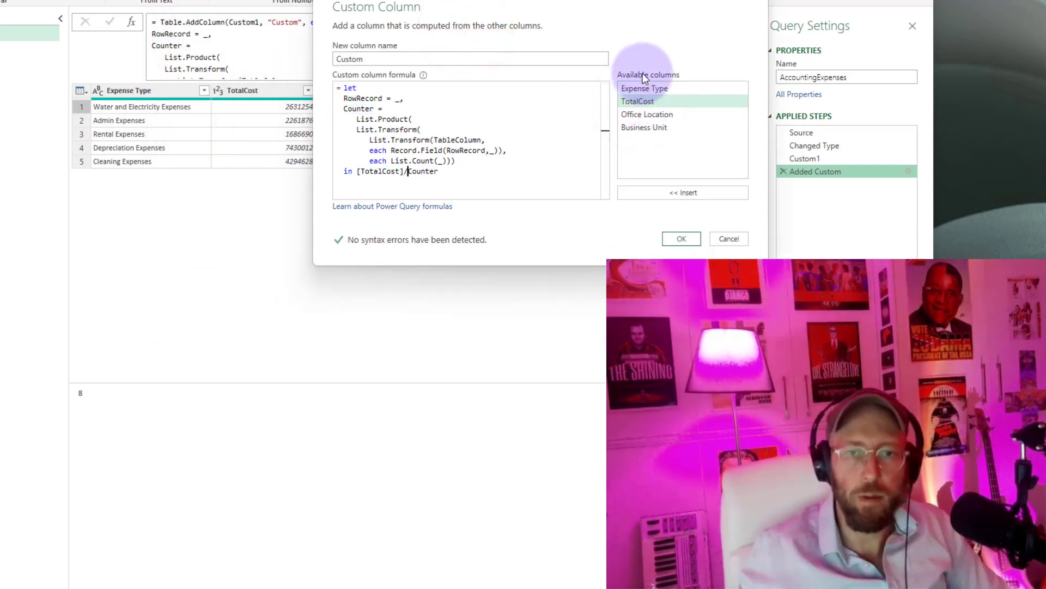
{"action": "left_click", "coordinate": [682, 239]}
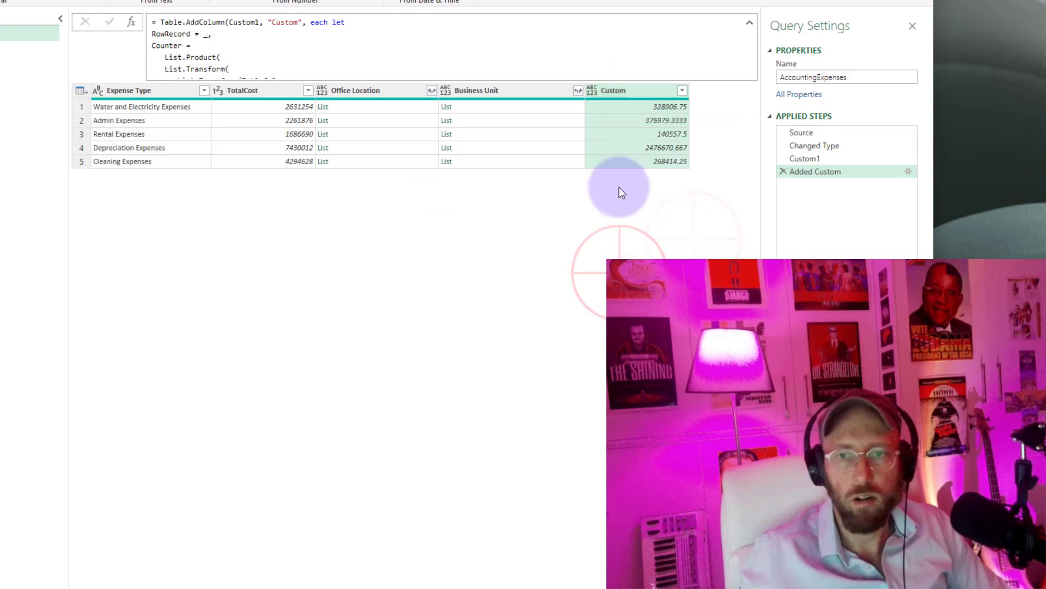
- Compare the first row's allocated cost with its Office Location list, Business Unit list and TotalCost
{"action": "left_click", "coordinate": [612, 107]}
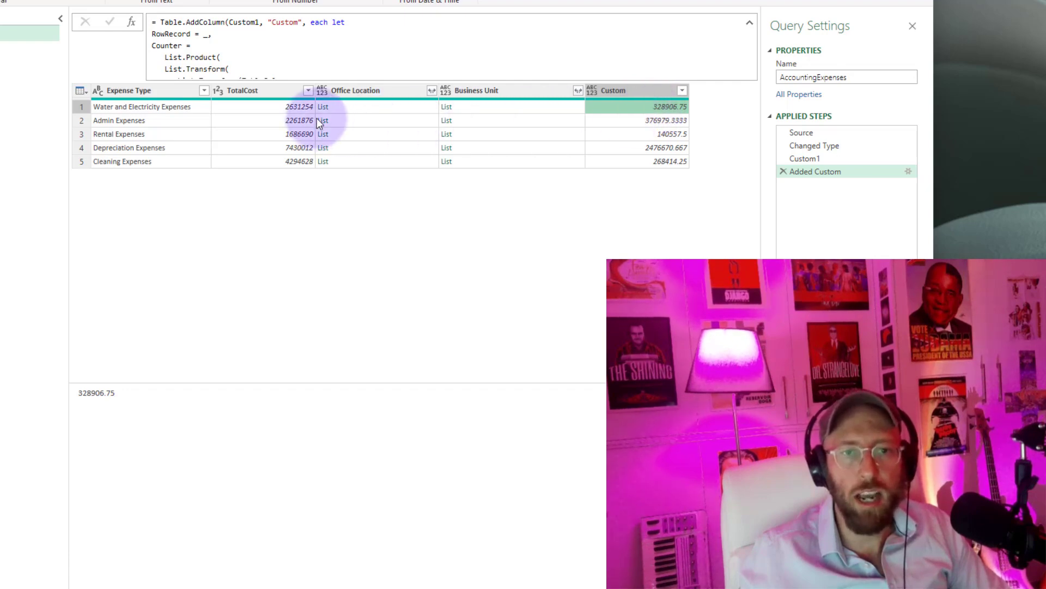
{"action": "left_click", "coordinate": [374, 109]}
{"action": "left_click", "coordinate": [488, 110]}
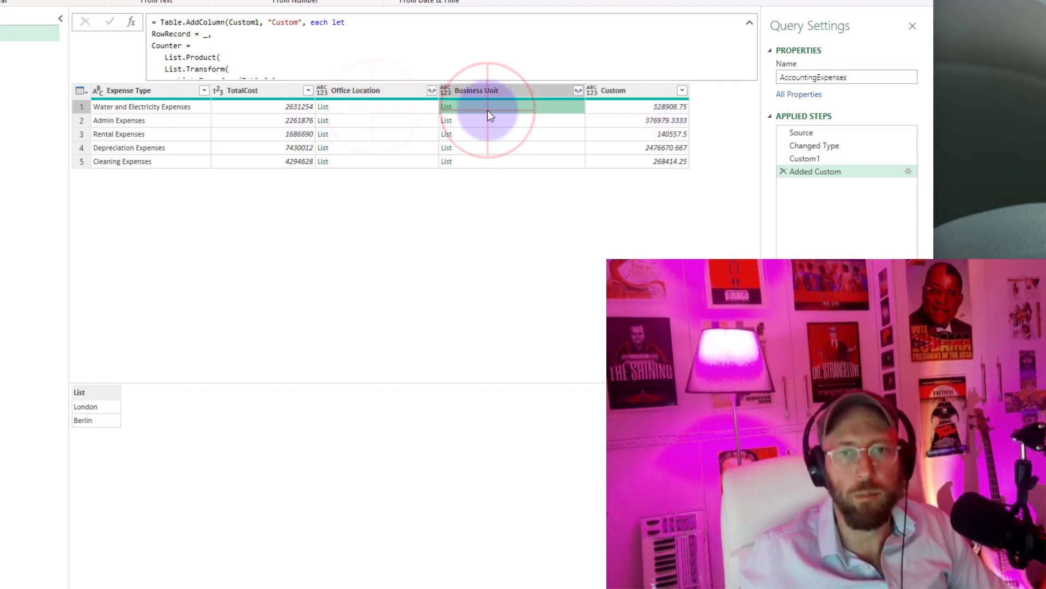
{"action": "left_click", "coordinate": [298, 108]}
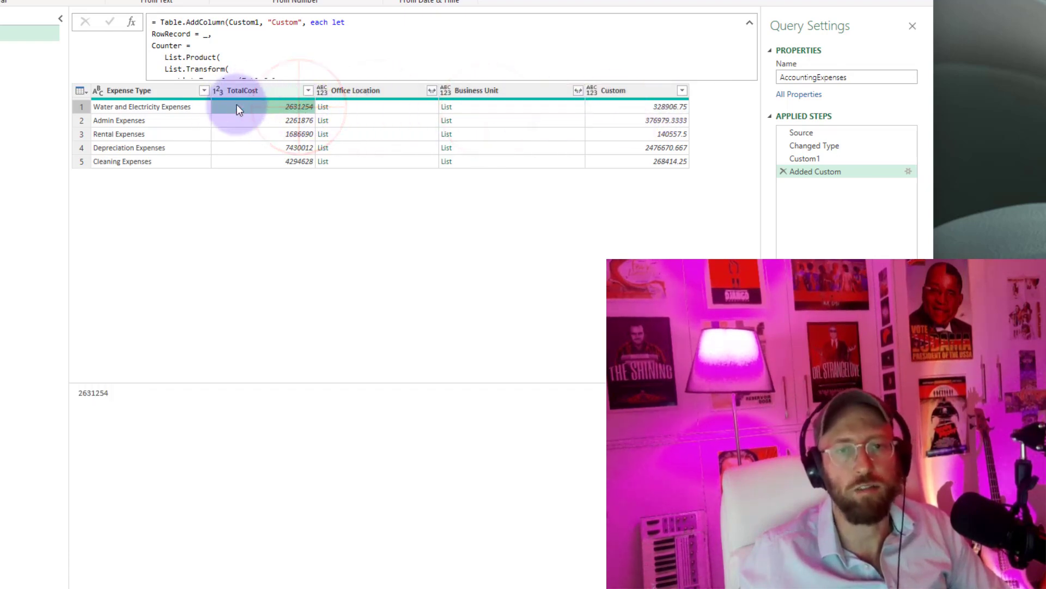
{"action": "left_click", "coordinate": [641, 109]}
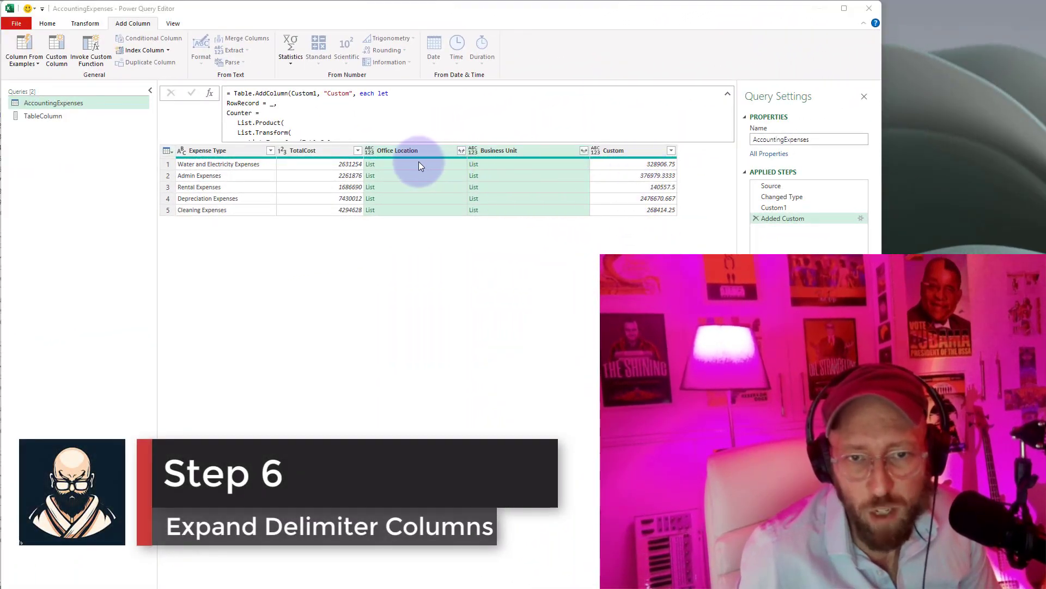
- Expand the Office Location lists to new rows and examine the Table.ExpandListColumn function in the generated formula
{"action": "left_click", "coordinate": [414, 165]}
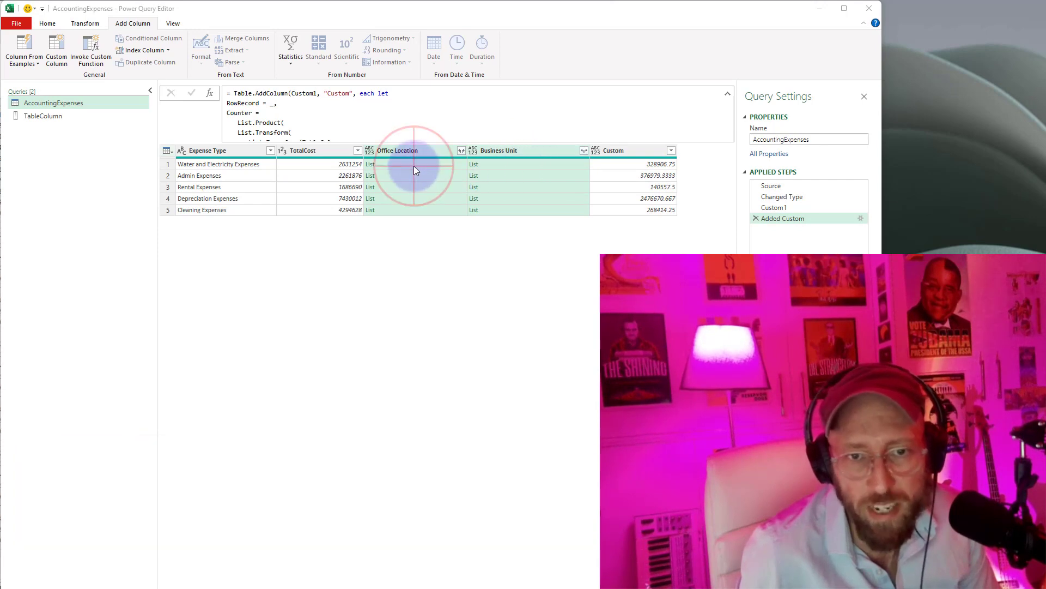
{"action": "left_click", "coordinate": [414, 166]}
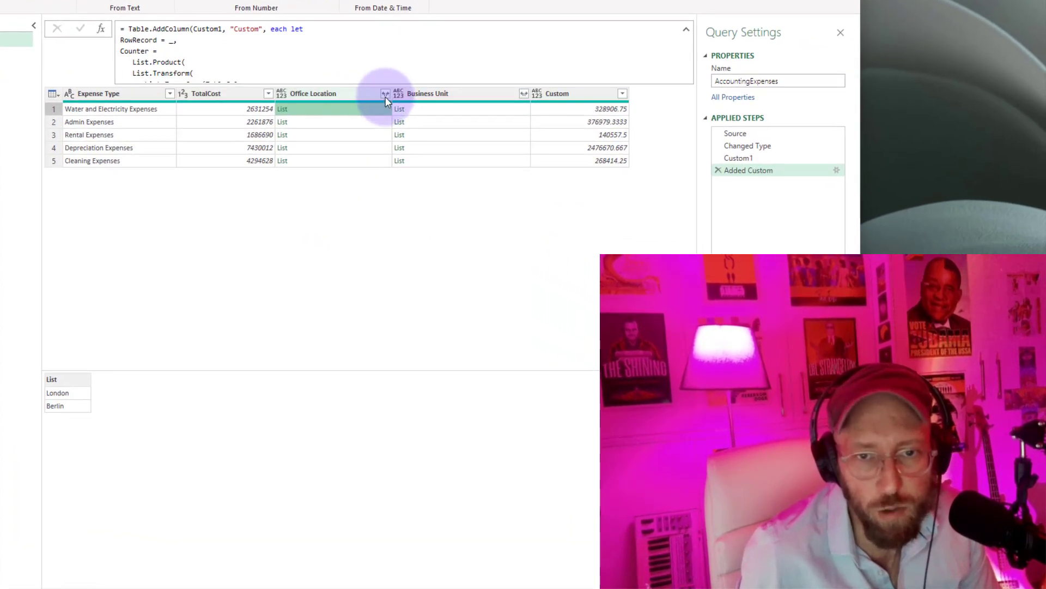
{"action": "left_click", "coordinate": [384, 95]}
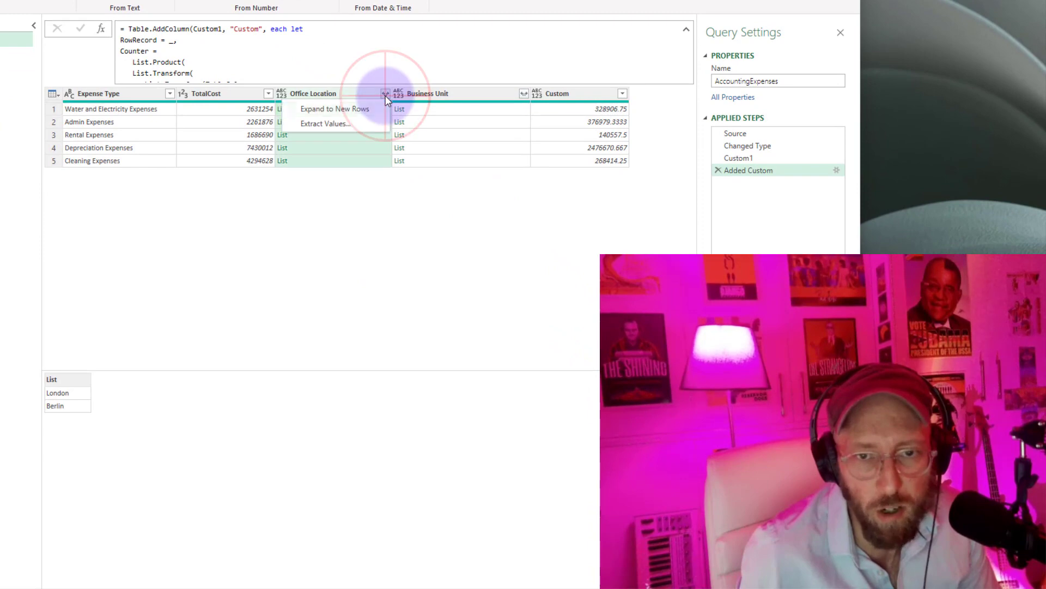
{"action": "left_click", "coordinate": [333, 110]}
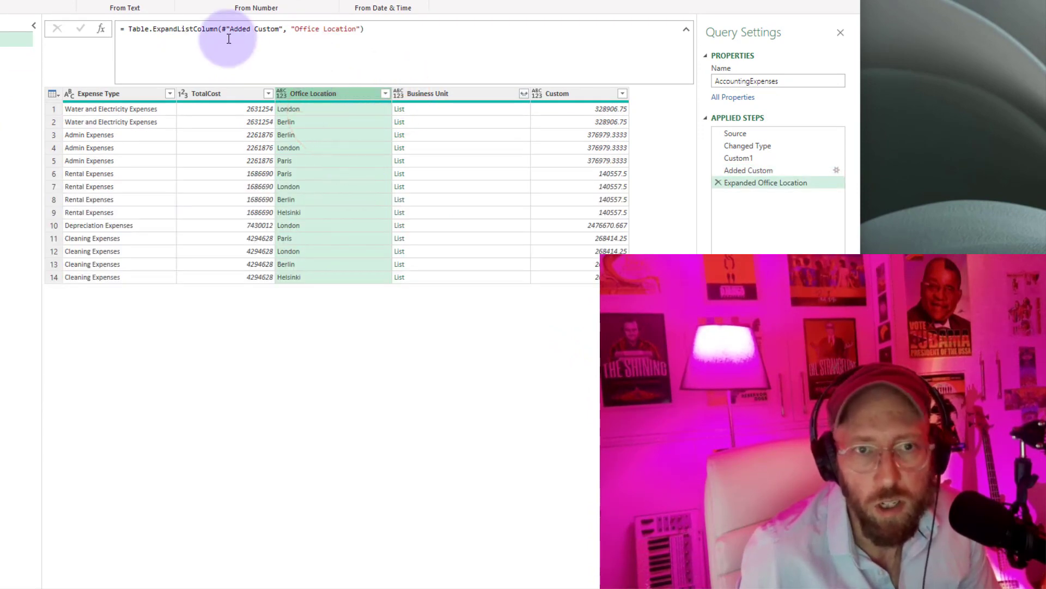
{"action": "left_click", "coordinate": [251, 34]}
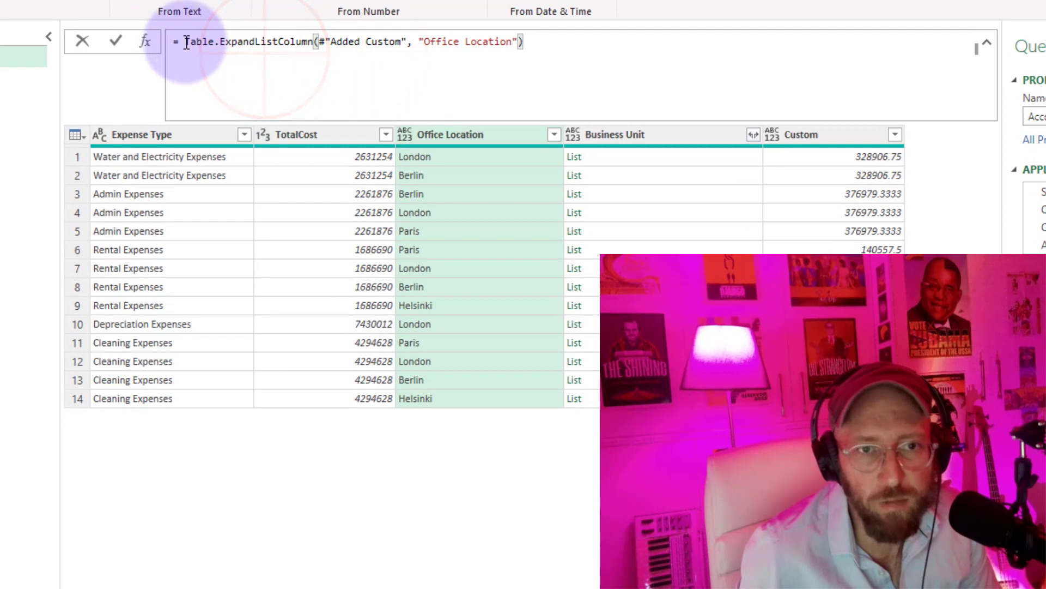
{"action": "left_click_drag", "start_coordinate": [185, 42], "coordinate": [313, 41]}
{"action": "mouse_move", "coordinate": [317, 42]}
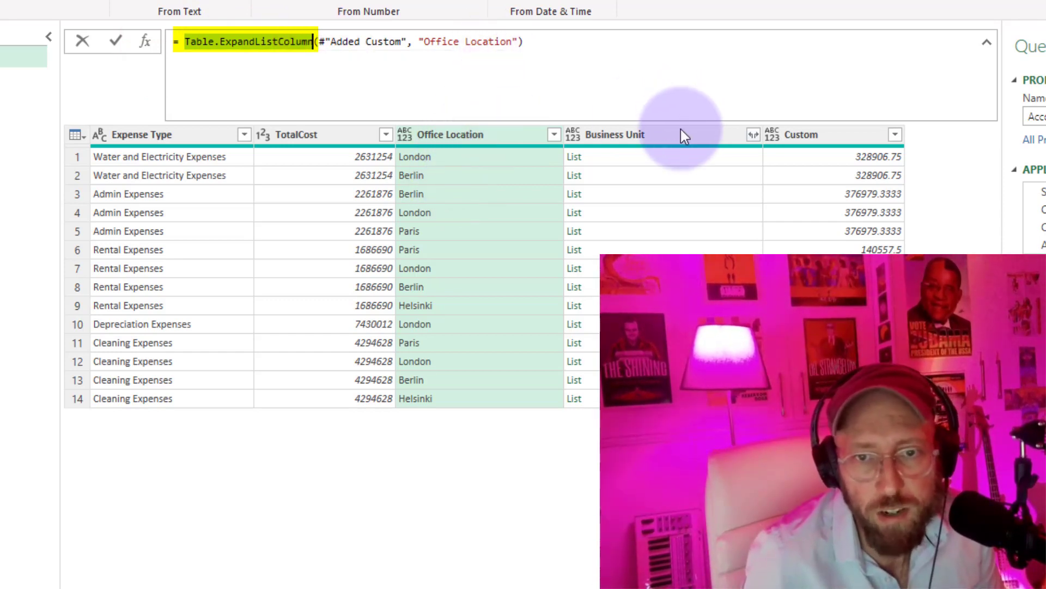
- Expand the Business Unit lists to new rows and look through the expanded table
{"action": "left_click", "coordinate": [754, 135]}
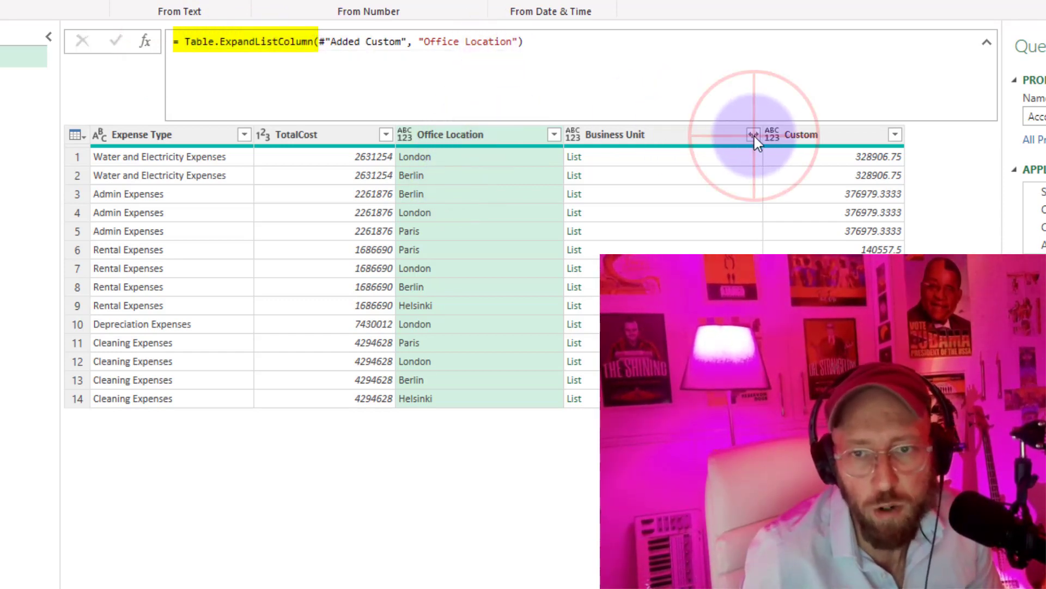
{"action": "left_click", "coordinate": [691, 156]}
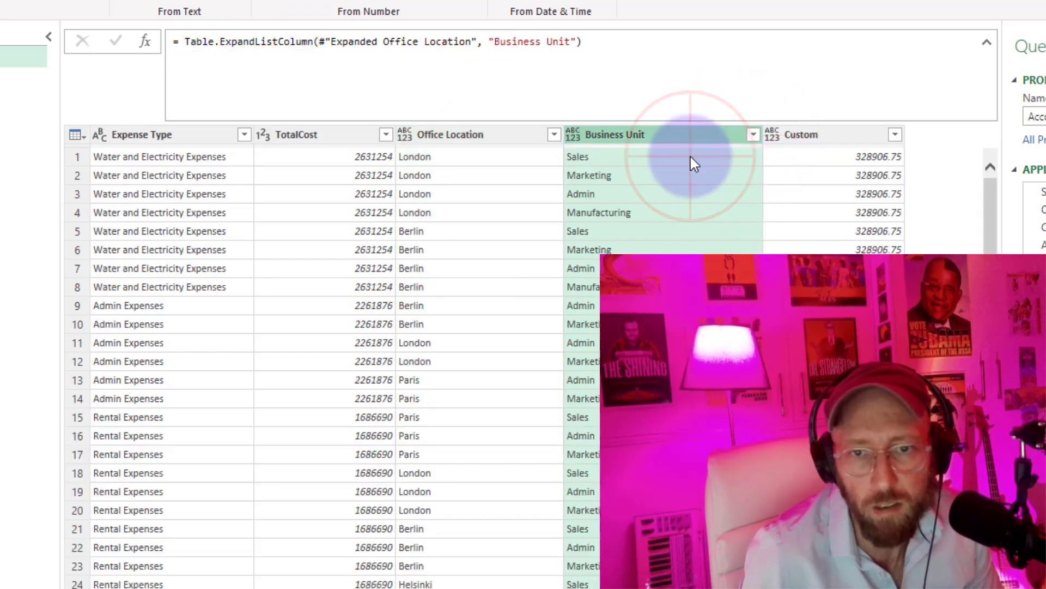
{"action": "scroll", "coordinate": [560, 375], "scroll_direction": "down", "scroll_amount": 3}
{"action": "scroll", "coordinate": [561, 374], "scroll_direction": "up", "scroll_amount": 3}
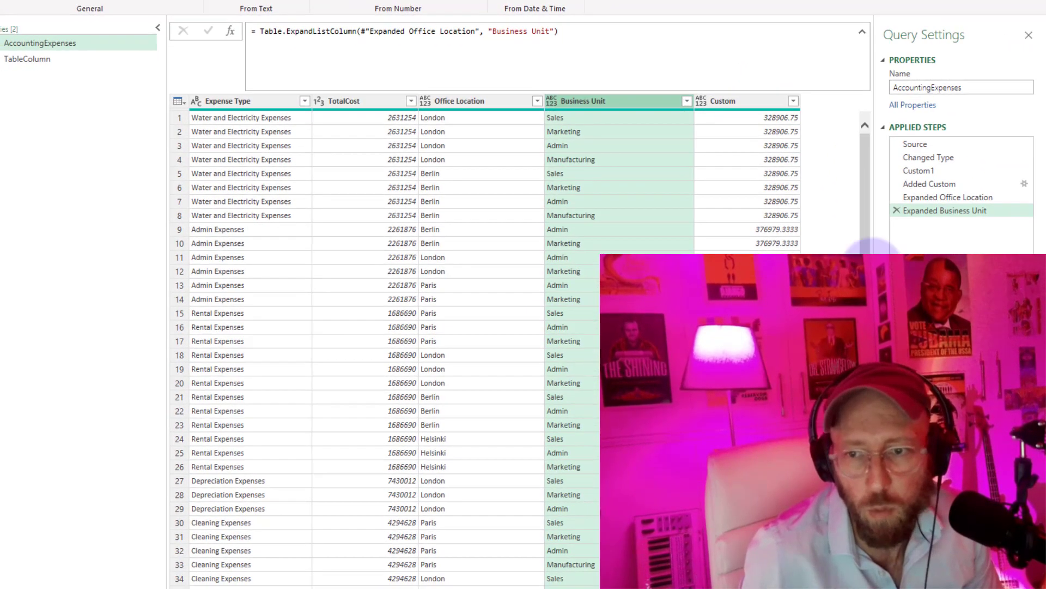
- Delete the Expanded Business Unit and Expanded Office Location steps, reviewing the Table.ExpandListColumn function before removing the second
{"action": "left_click", "coordinate": [897, 210]}
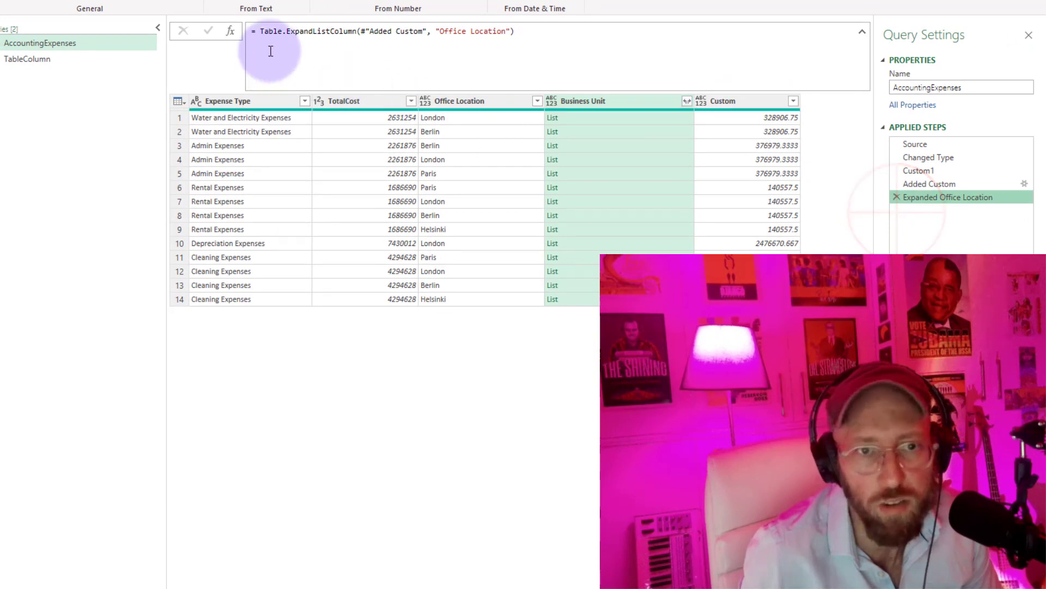
{"action": "left_click_drag", "start_coordinate": [260, 32], "coordinate": [357, 33]}
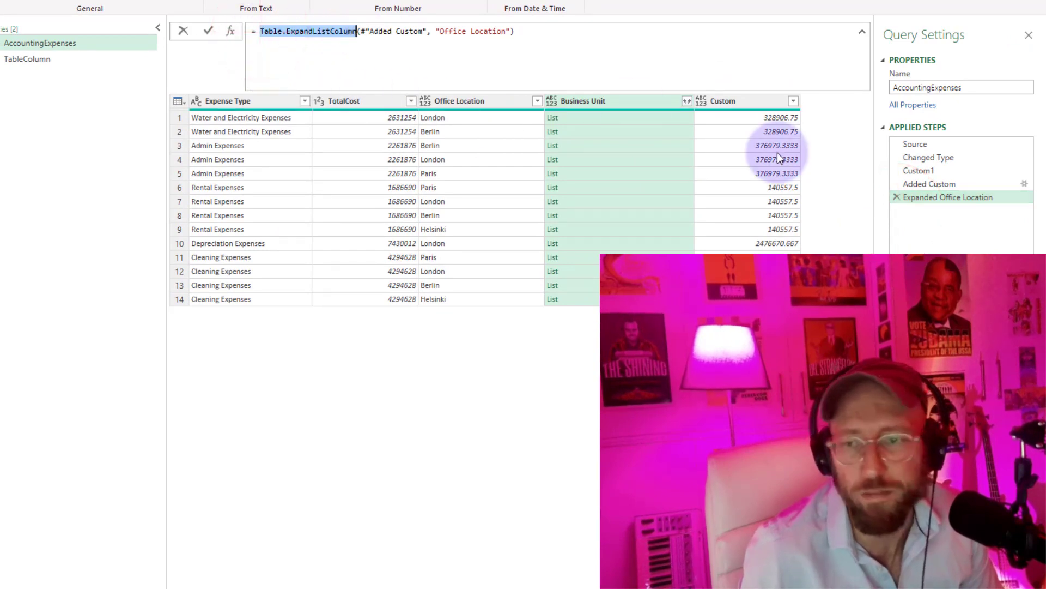
{"action": "left_click", "coordinate": [895, 196]}
- Review the Office Location and Business Unit columns and the TableColumn query, then return to the AccountingExpenses query
{"action": "left_click", "coordinate": [518, 102]}
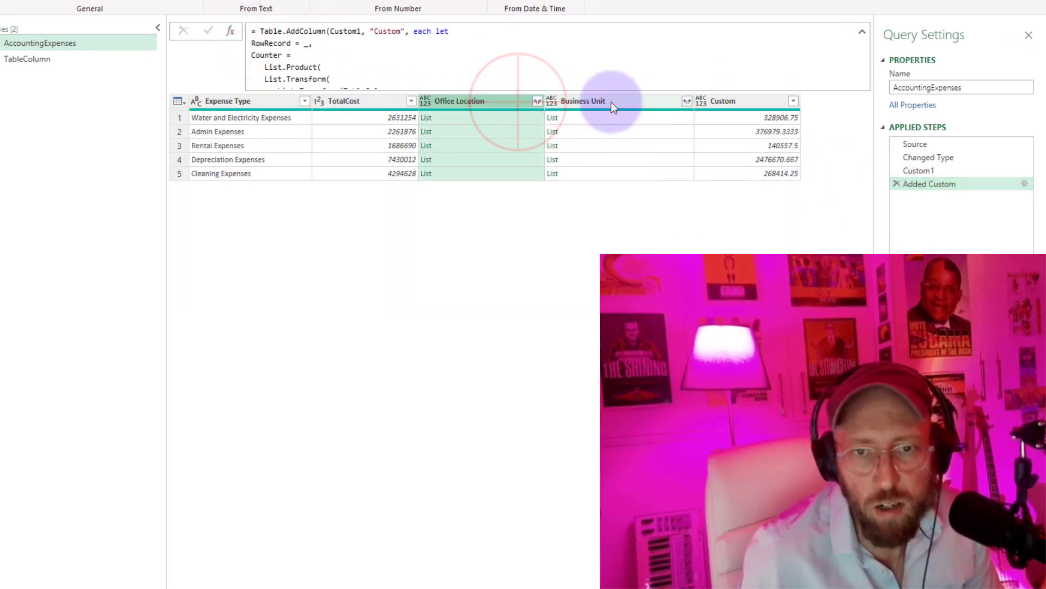
{"action": "left_click", "coordinate": [611, 102]}
{"action": "left_click", "coordinate": [495, 103]}
{"action": "left_click", "coordinate": [599, 103], "text": "ctrl"}
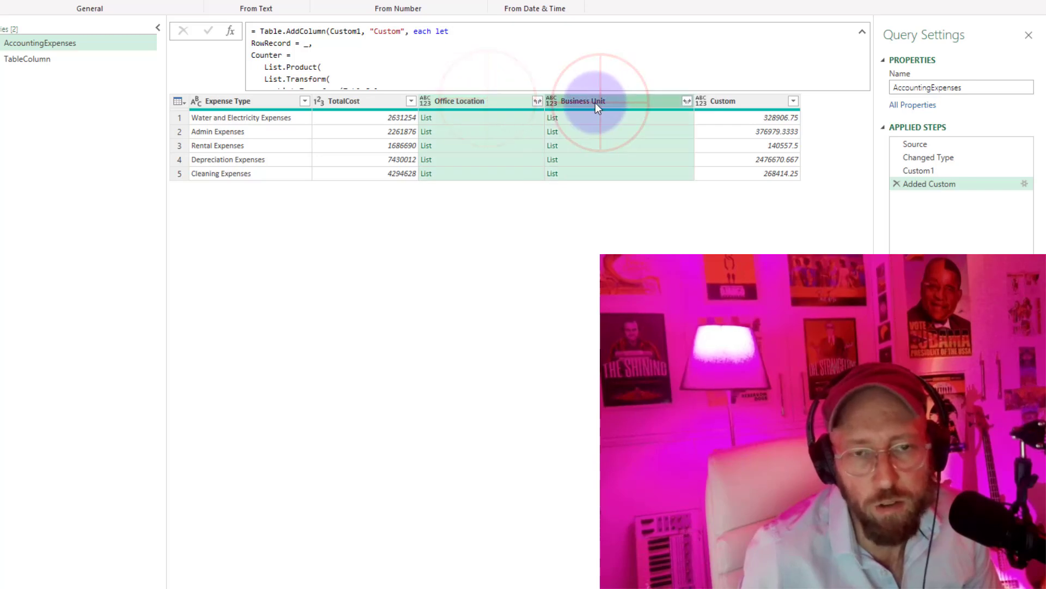
{"action": "left_click", "coordinate": [31, 58]}
{"action": "left_click", "coordinate": [44, 44]}
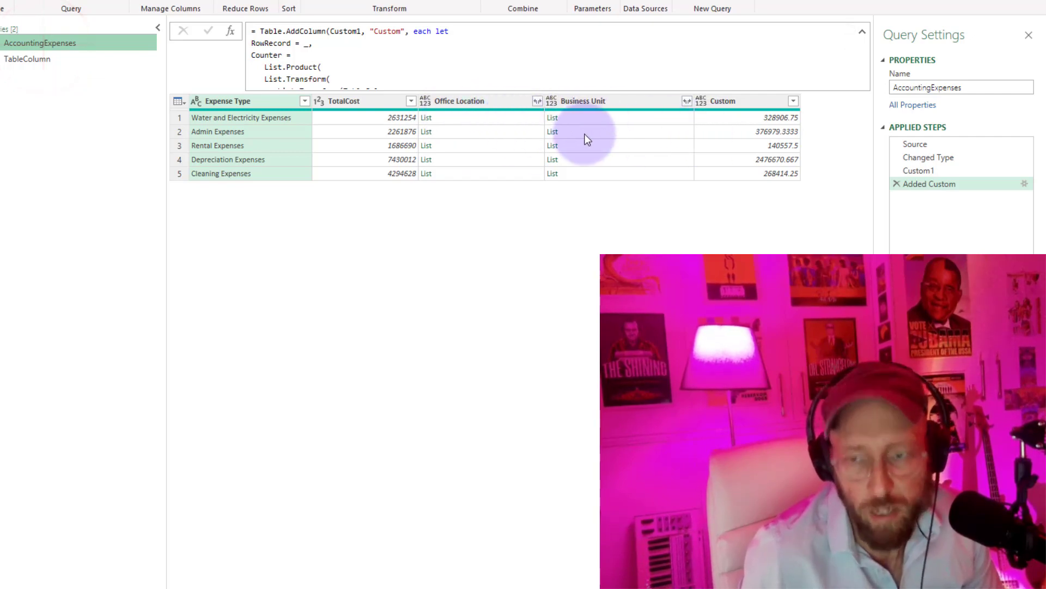
- Add a new custom step referencing #"Added Custom" and switch to the ChatGPT explanation of List.Accumulate in the browser
{"action": "left_click", "coordinate": [231, 31]}
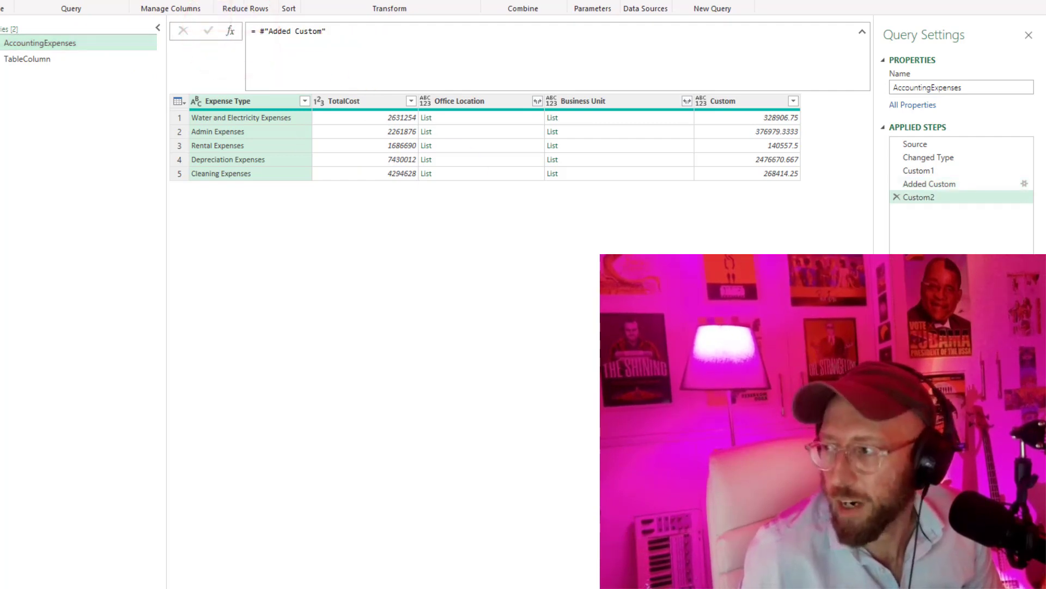
{"action": "left_click_drag", "start_coordinate": [1044, 82], "coordinate": [385, 3]}
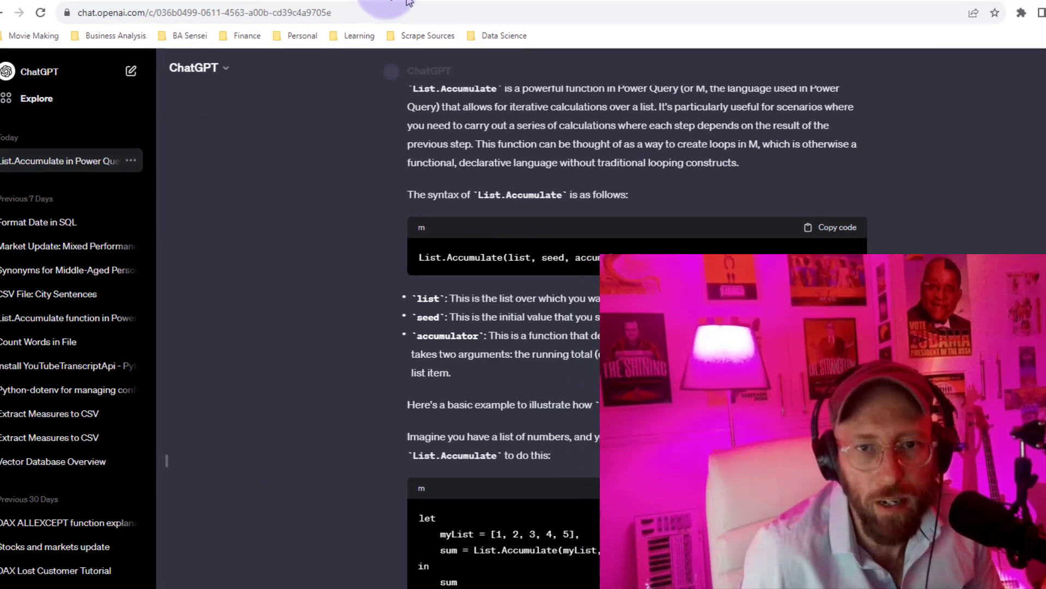
- Examine the ChatGPT explanation of the List.Accumulate syntax, covering its list, seed and accumulator arguments
{"action": "scroll", "coordinate": [518, 331], "scroll_direction": "up", "scroll_amount": 2}
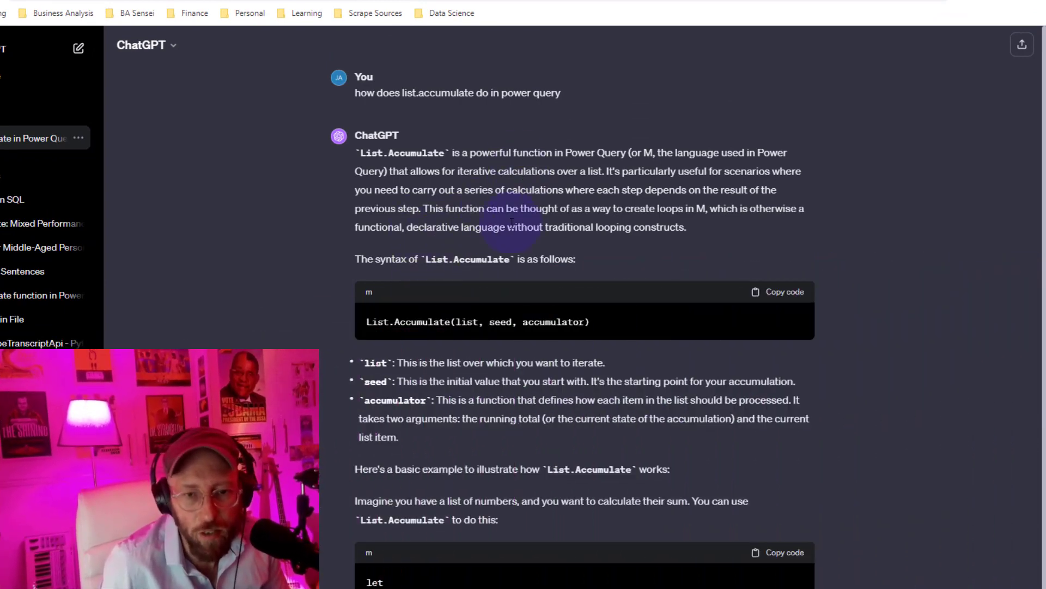
{"action": "scroll", "coordinate": [512, 222], "scroll_direction": "down", "scroll_amount": 2}
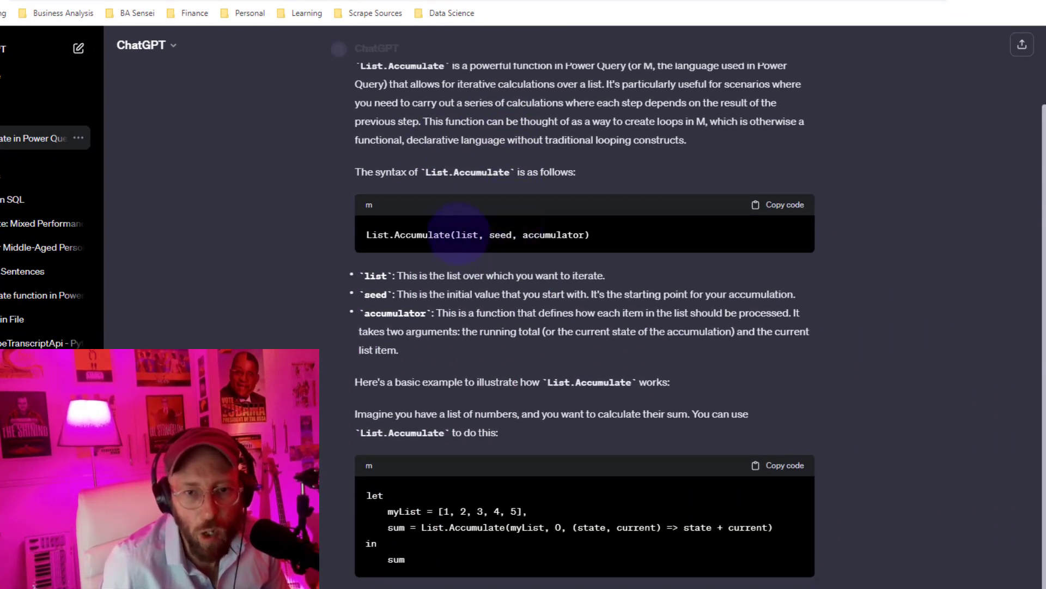
{"action": "left_click", "coordinate": [464, 234]}
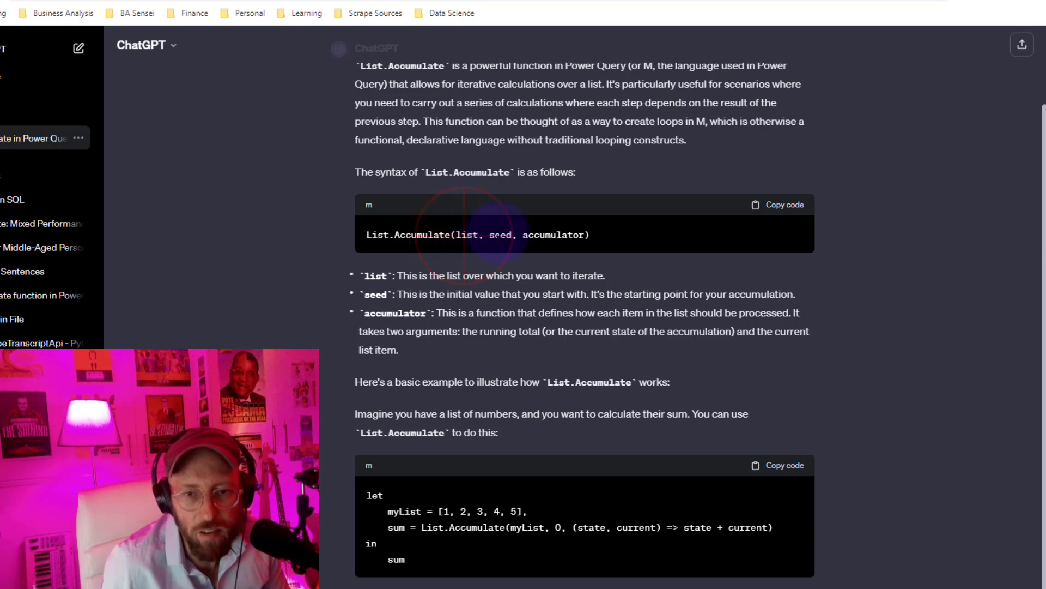
{"action": "left_click_drag", "start_coordinate": [523, 234], "coordinate": [585, 273]}
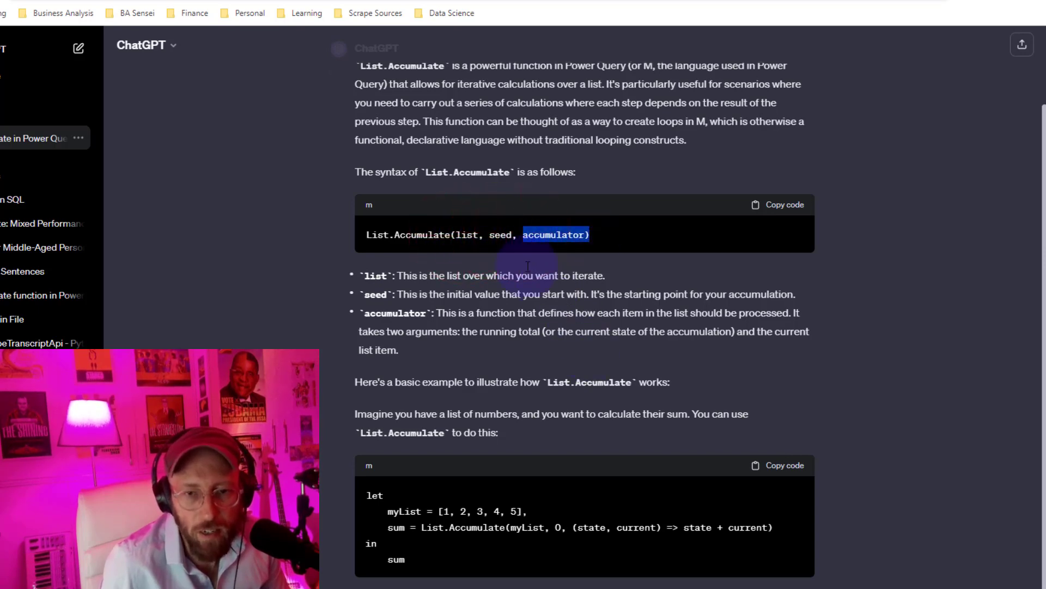
{"action": "left_click_drag", "start_coordinate": [456, 234], "coordinate": [467, 235]}
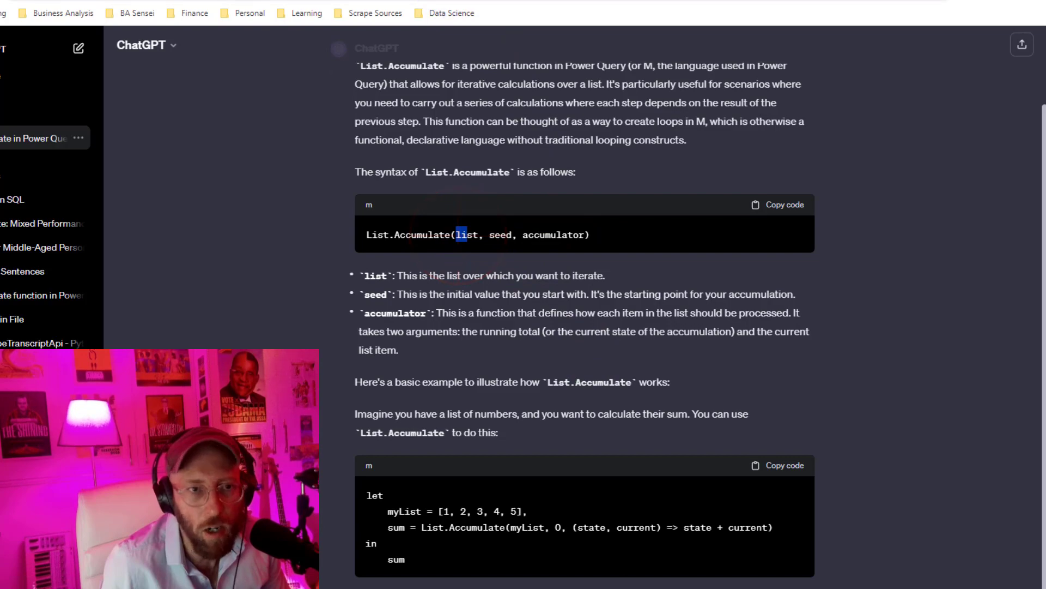
- Review the TableColumn query alongside the List.Accumulate explanation and return to the AccountingExpenses query in Power Query Editor
{"action": "left_click_drag", "start_coordinate": [412, 0], "coordinate": [586, 176]}
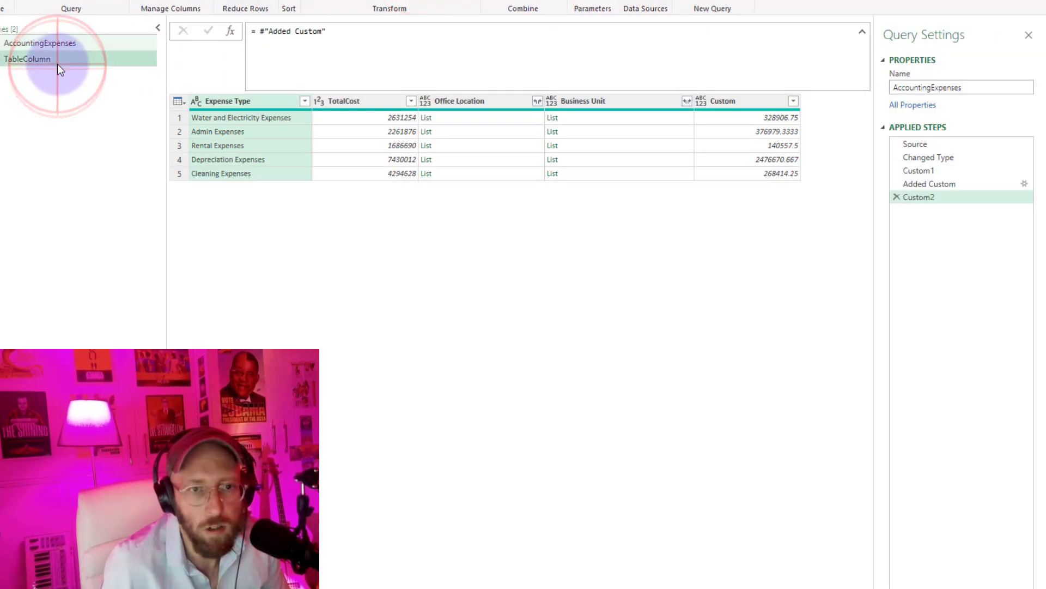
{"action": "left_click", "coordinate": [57, 64]}
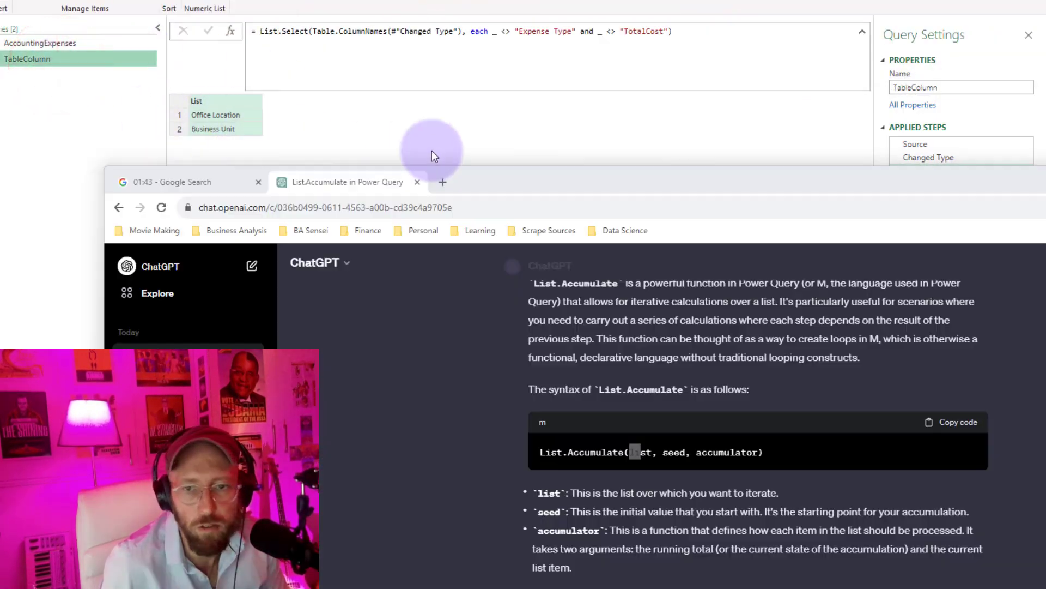
{"action": "left_click_drag", "start_coordinate": [600, 174], "coordinate": [542, 2]}
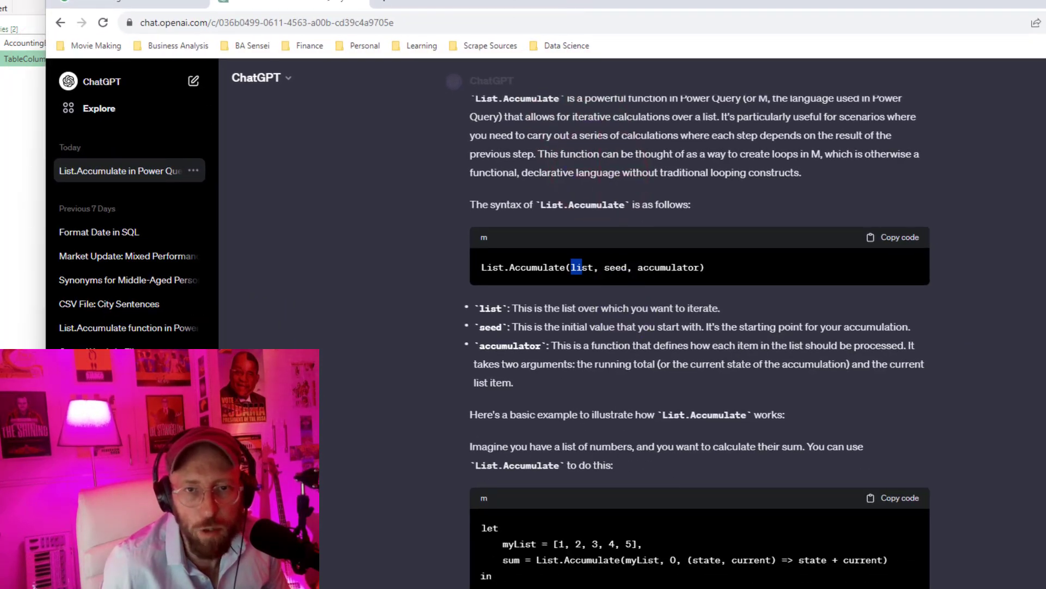
{"action": "key", "text": "alt+Tab"}
{"action": "left_click", "coordinate": [28, 43]}
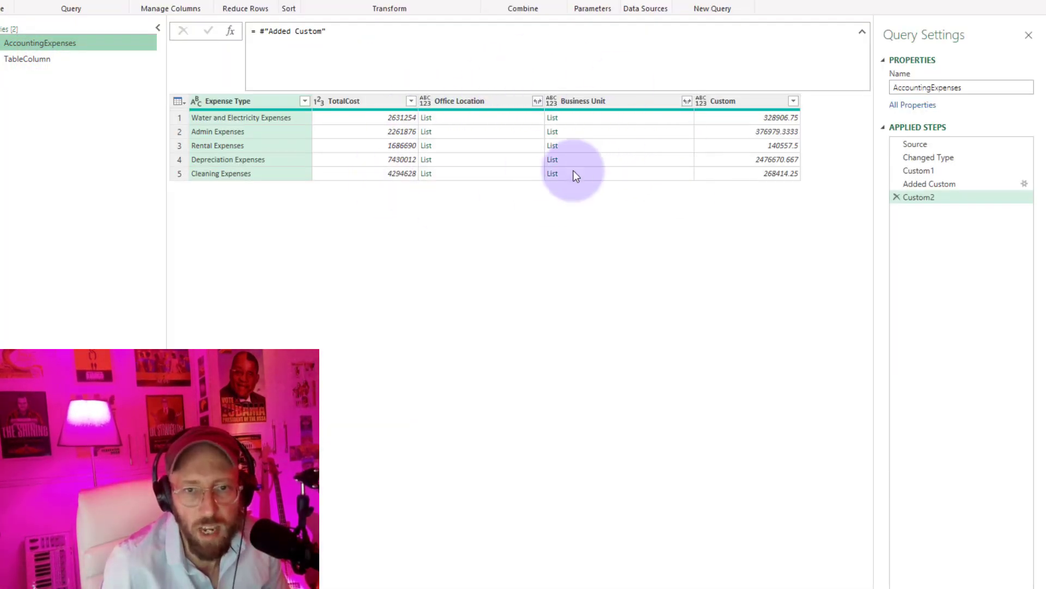
- Review the Office Location and Business Unit list columns in the AccountingExpenses table
{"action": "key", "text": "alt+Tab"}
{"action": "key", "text": "alt+Tab"}
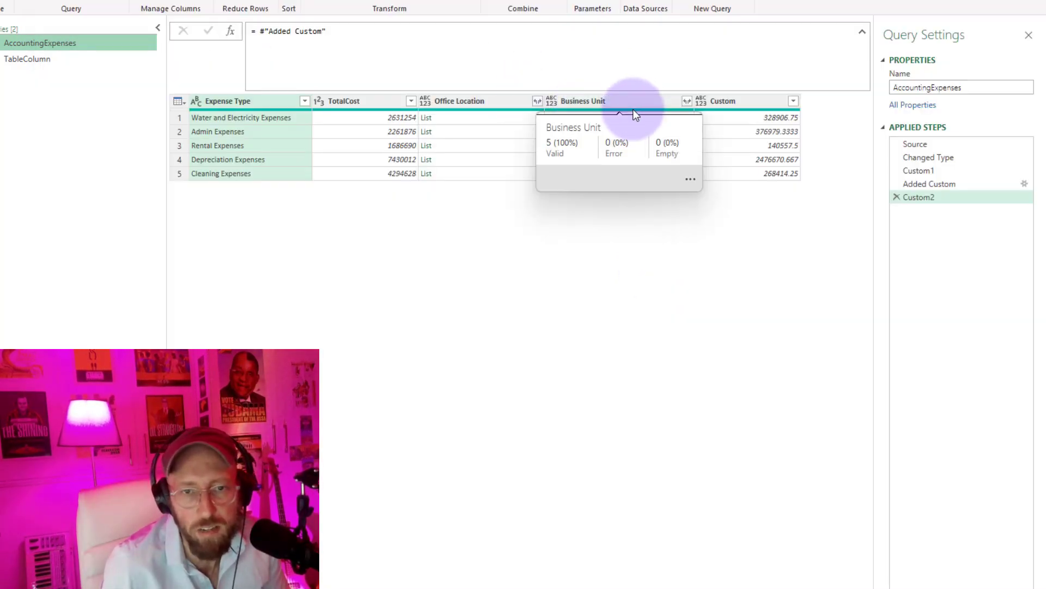
{"action": "left_click", "coordinate": [479, 102]}
{"action": "left_click", "coordinate": [599, 101]}
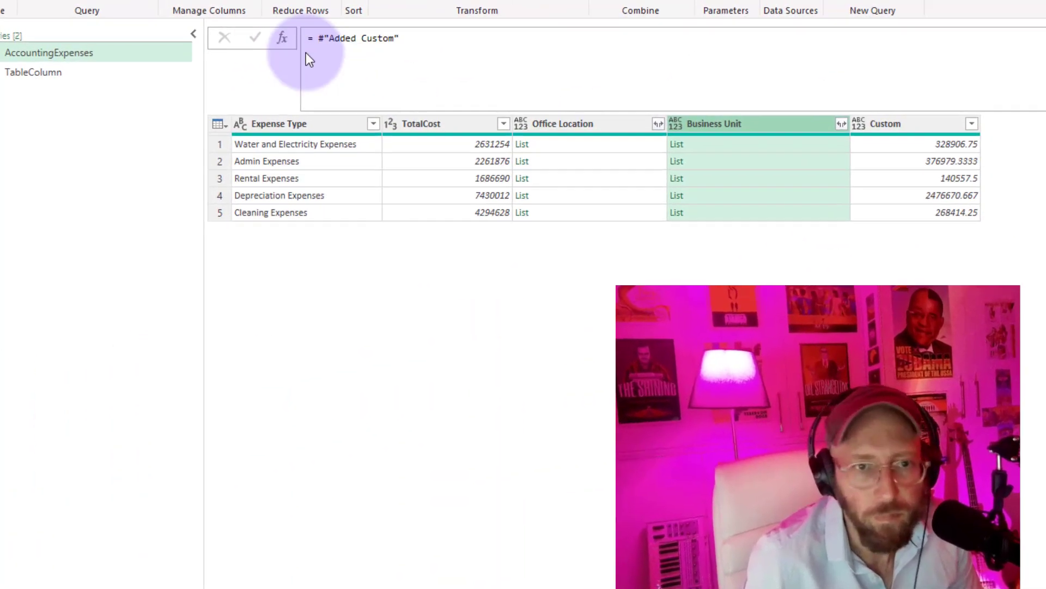
- Start a List.Accumulate call in front of #"Added Custom" in the custom step's formula, with TableColumn as the list argument
{"action": "left_click", "coordinate": [261, 32]}
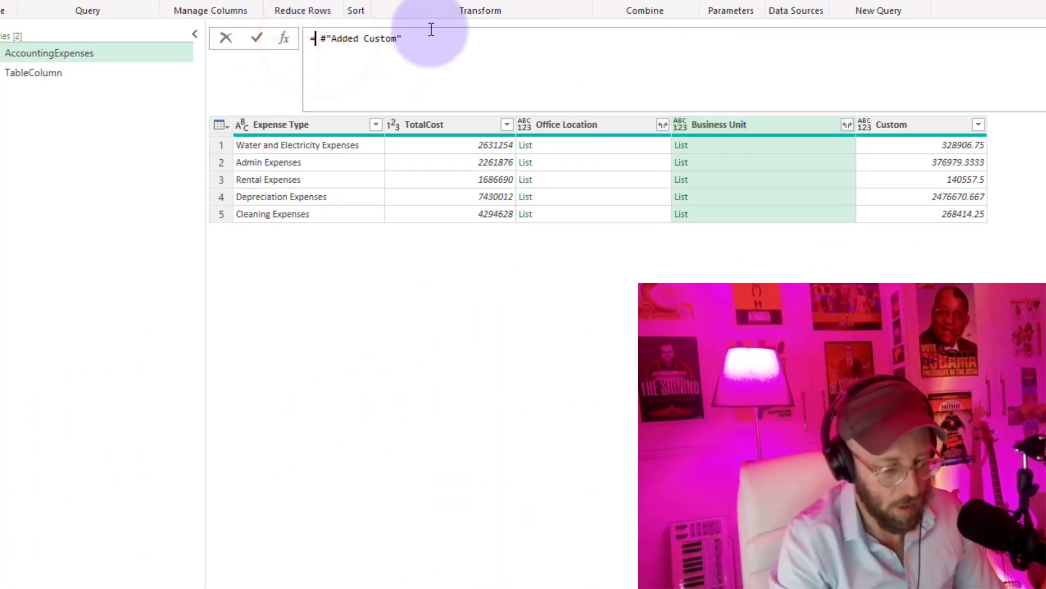
{"action": "type", "text": "list"}
{"action": "key", "text": "Tab"}
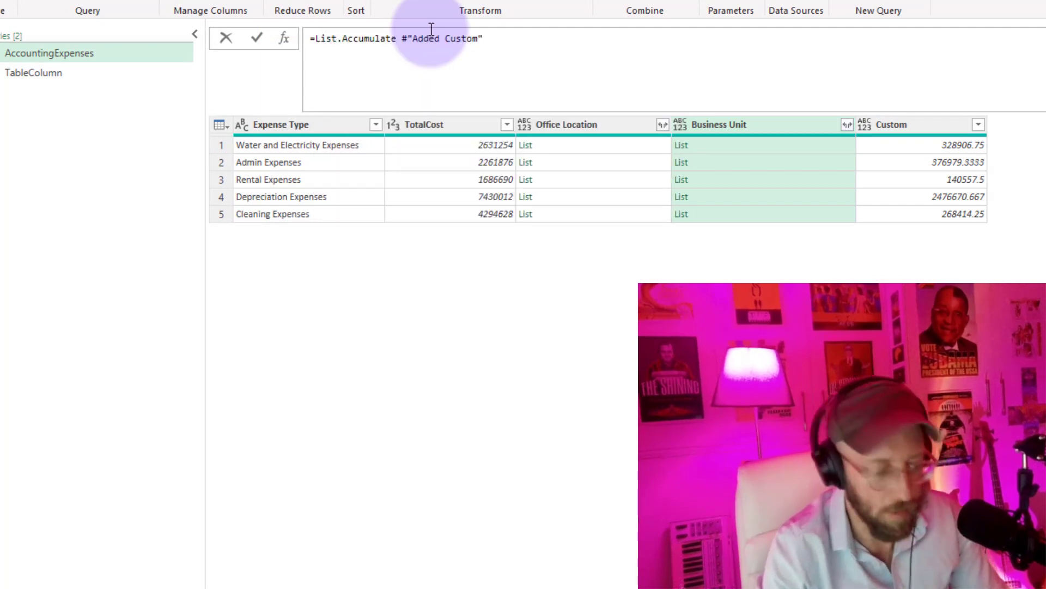
{"action": "type", "text": "("}
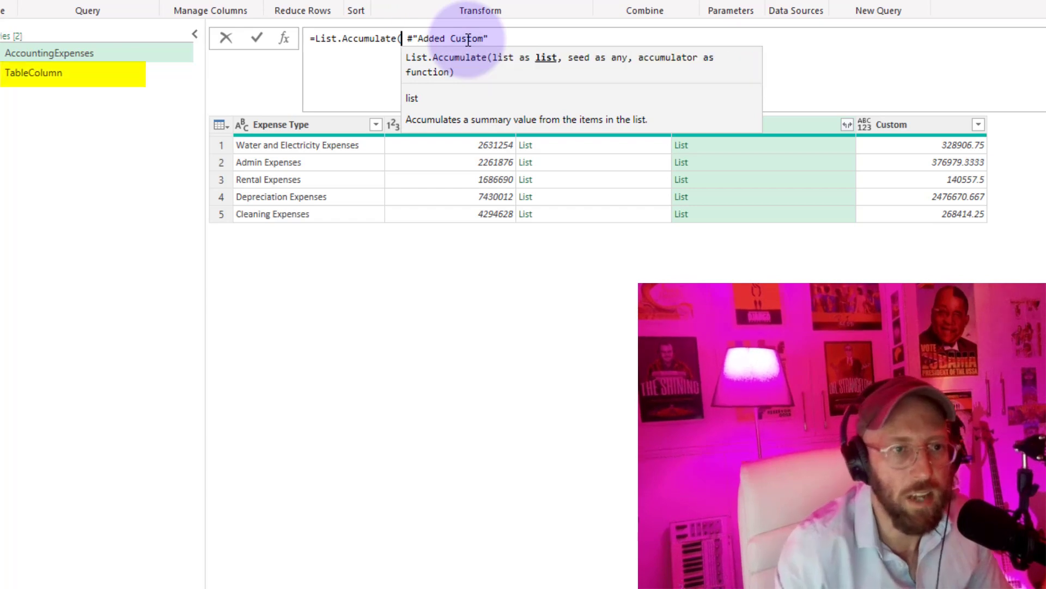
{"action": "type", "text": " Table"}
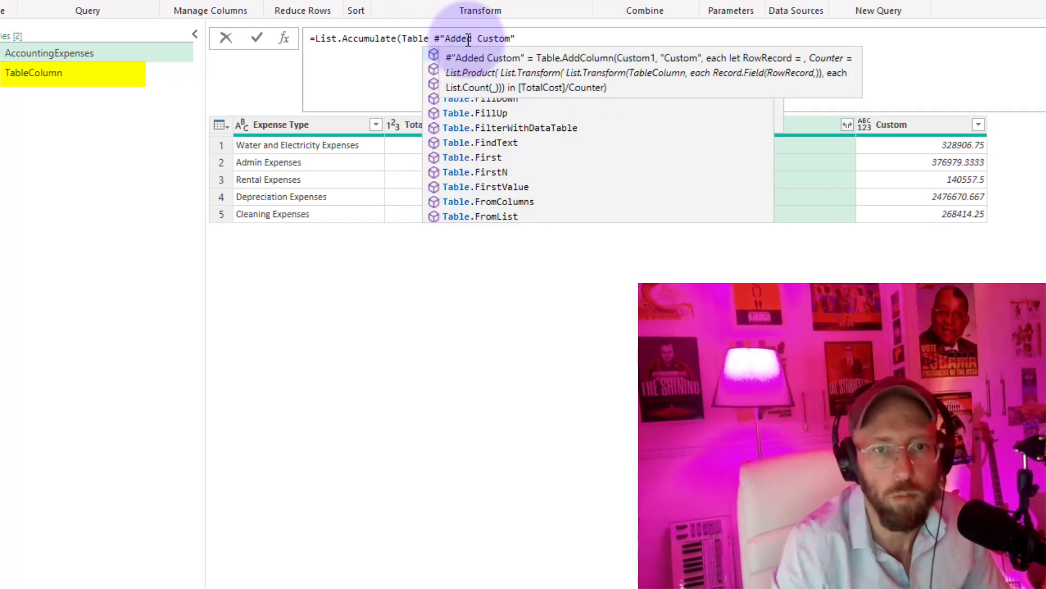
{"action": "type", "text": "Co"}
{"action": "key", "text": "Tab"}
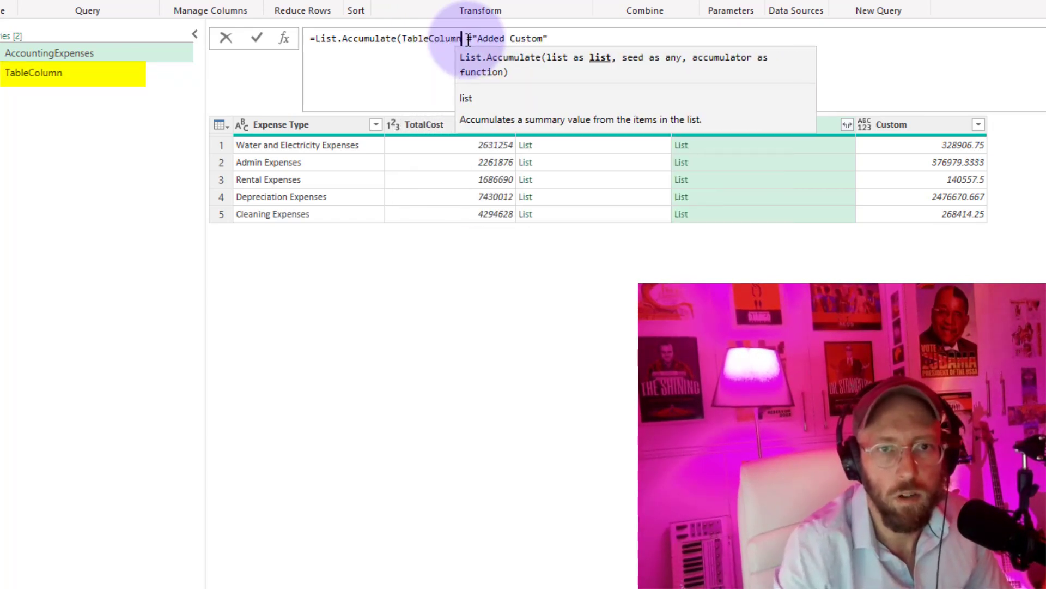
{"action": "type", "text": ","}
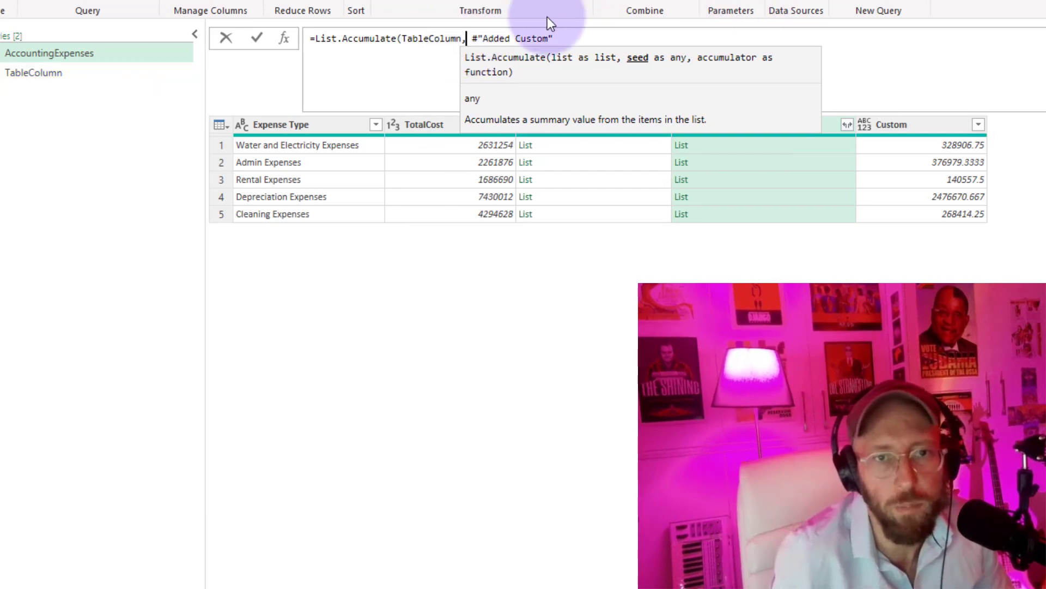
- Keep #"Added Custom" as the seed and add an accumulator function with the parameters (state, current)=>
{"action": "left_click", "coordinate": [476, 38]}
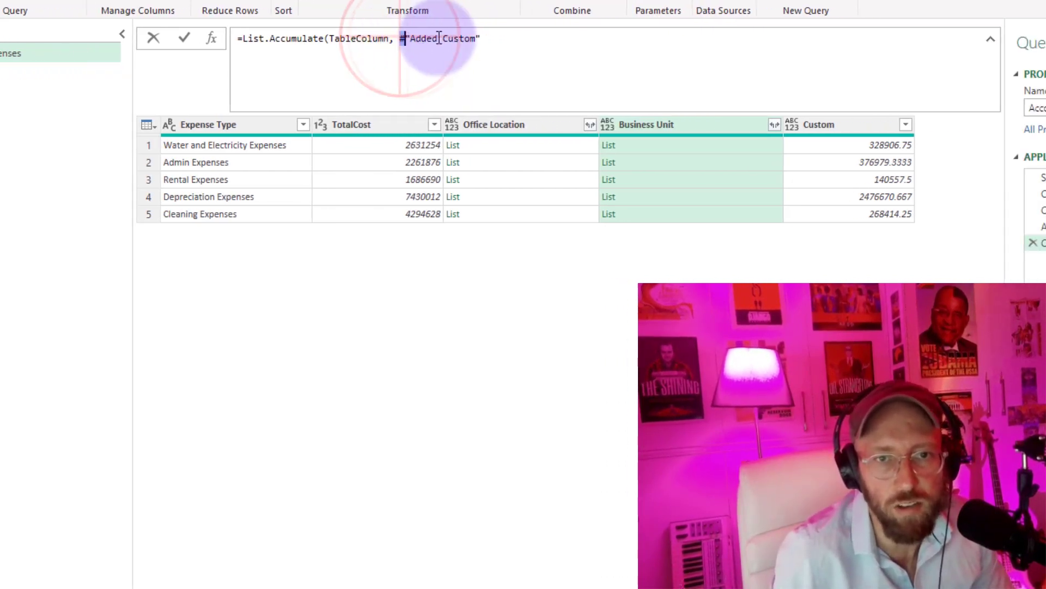
{"action": "left_click_drag", "start_coordinate": [402, 38], "coordinate": [481, 37]}
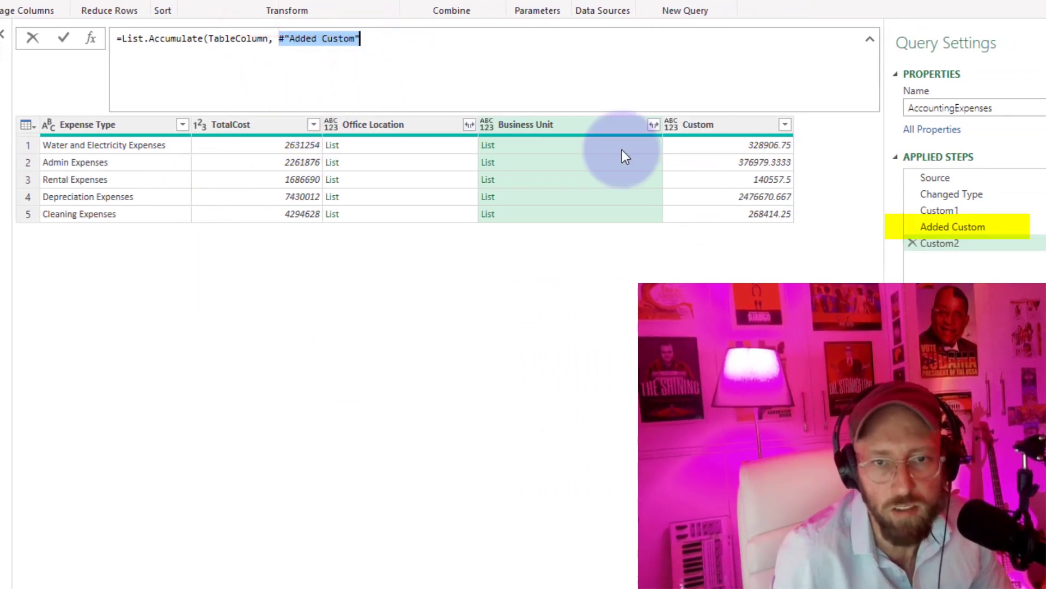
{"action": "left_click", "coordinate": [377, 37]}
{"action": "type", "text": ", ()=>"}
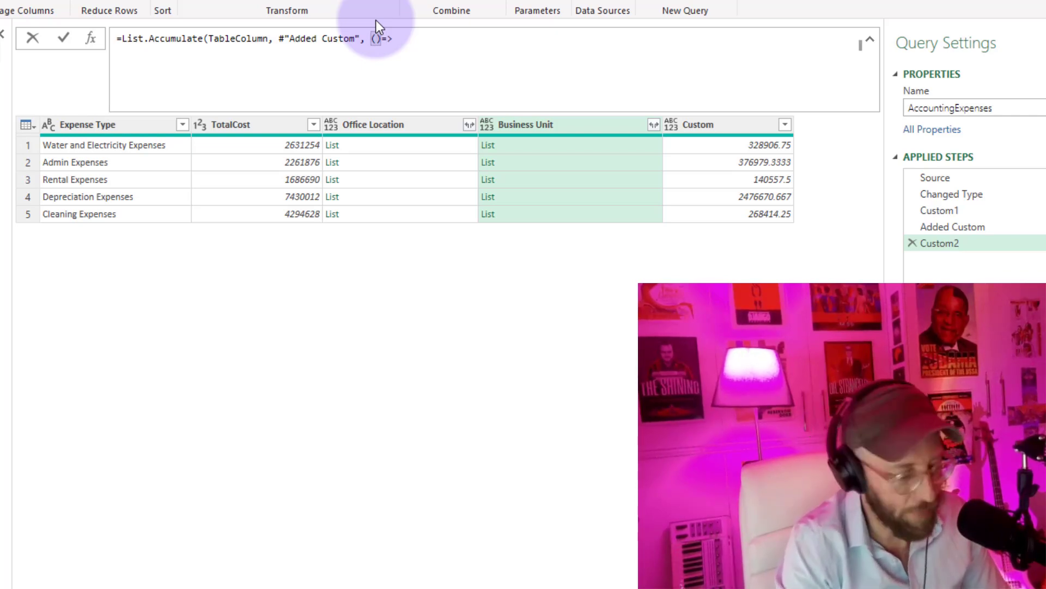
{"action": "type", "text": "state"}
{"action": "key", "text": "Escape"}
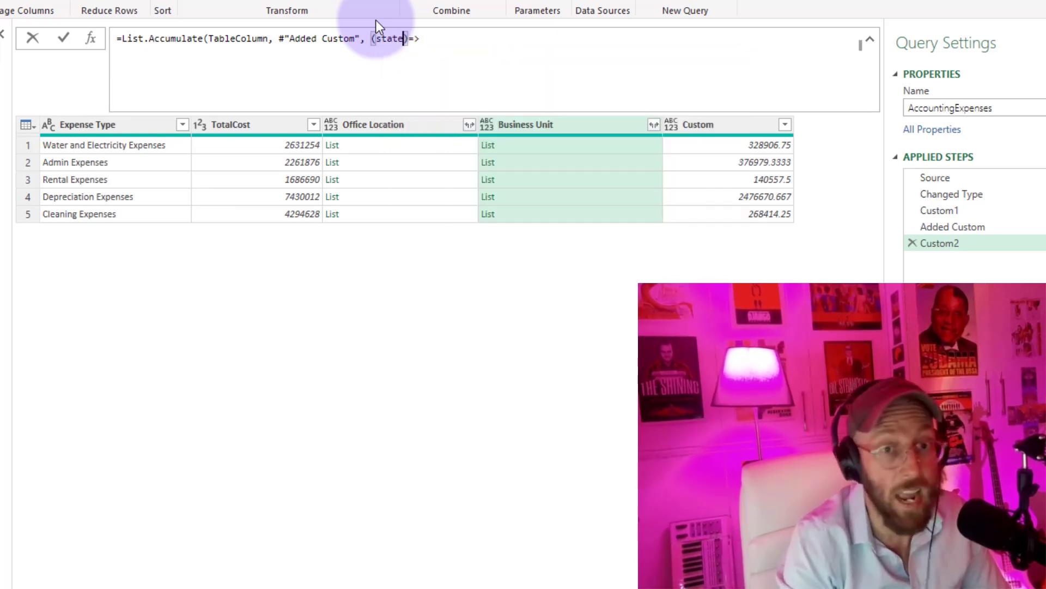
{"action": "type", "text": ", "}
{"action": "type", "text": "current"}
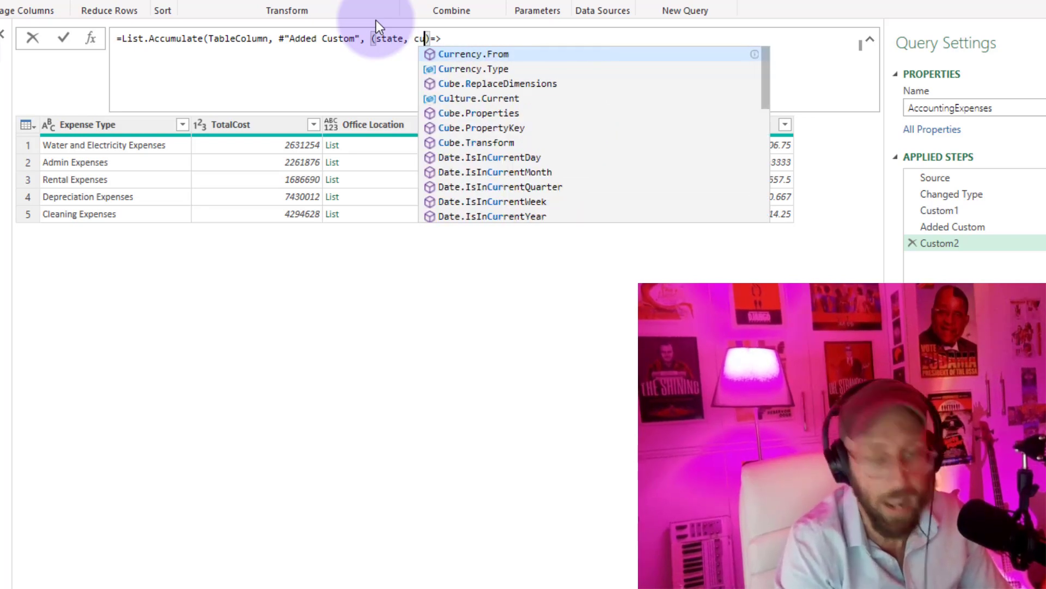
{"action": "key", "text": "End"}
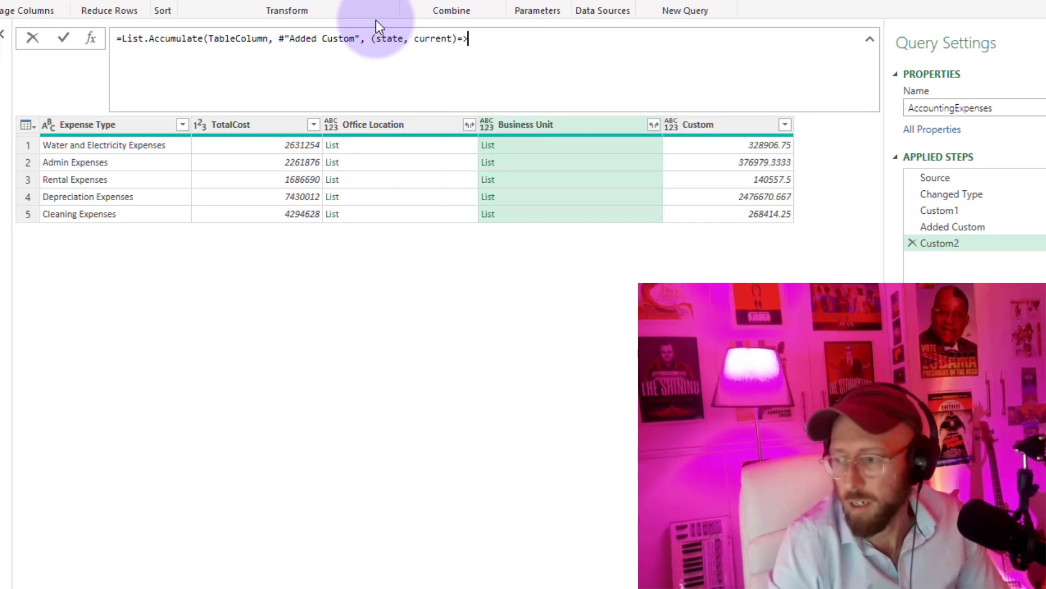
- Complete the accumulator with Table.ExpandListColumn(state, current), close the List.Accumulate call and commit the formula
{"action": "type", "text": "tab"}
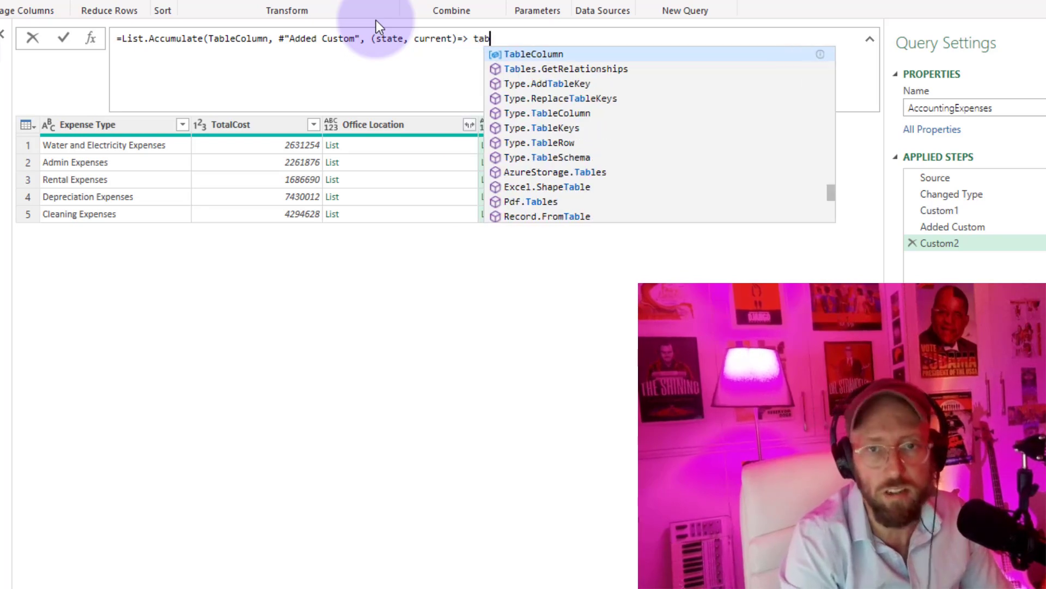
{"action": "type", "text": "leexpa"}
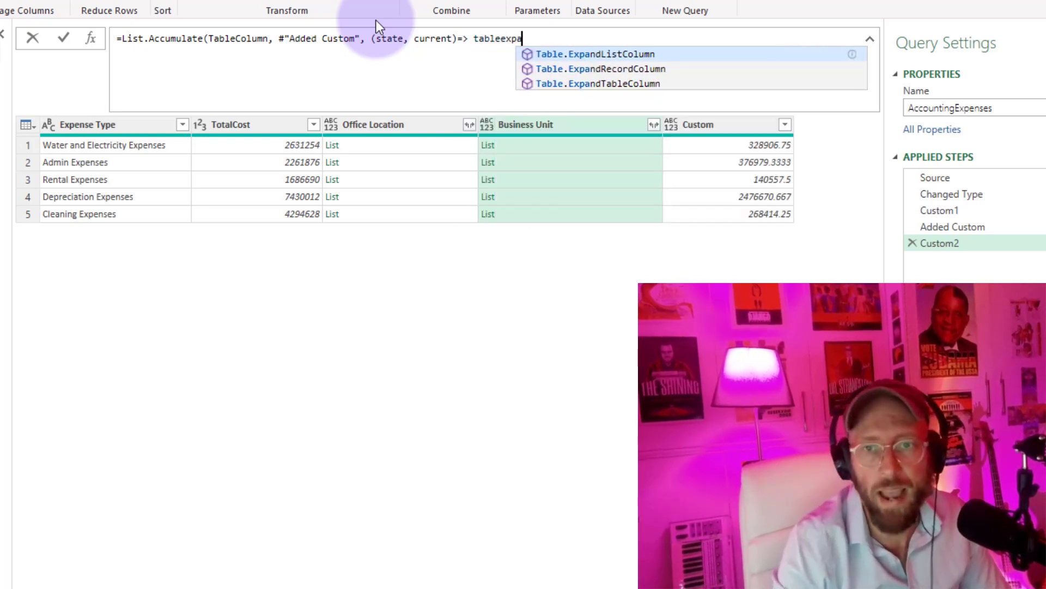
{"action": "key", "text": "Tab"}
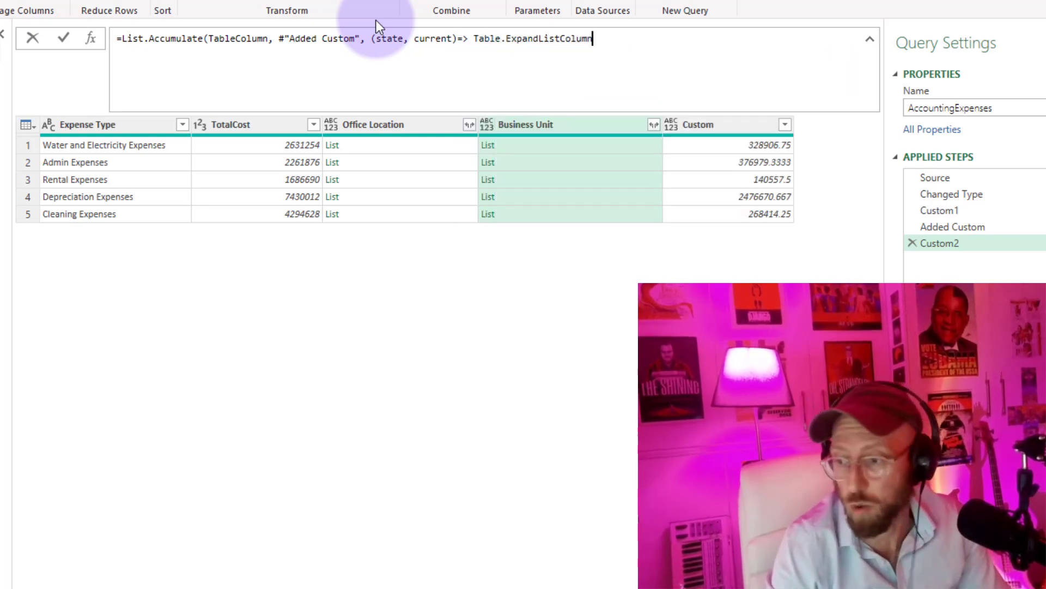
{"action": "type", "text": "(sta"}
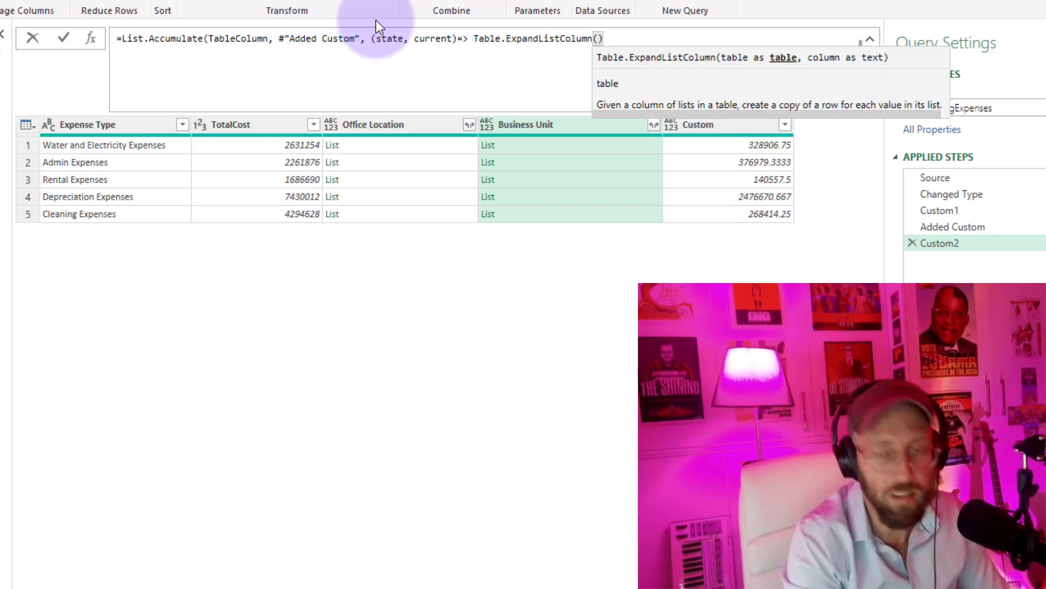
{"action": "type", "text": "te, current))"}
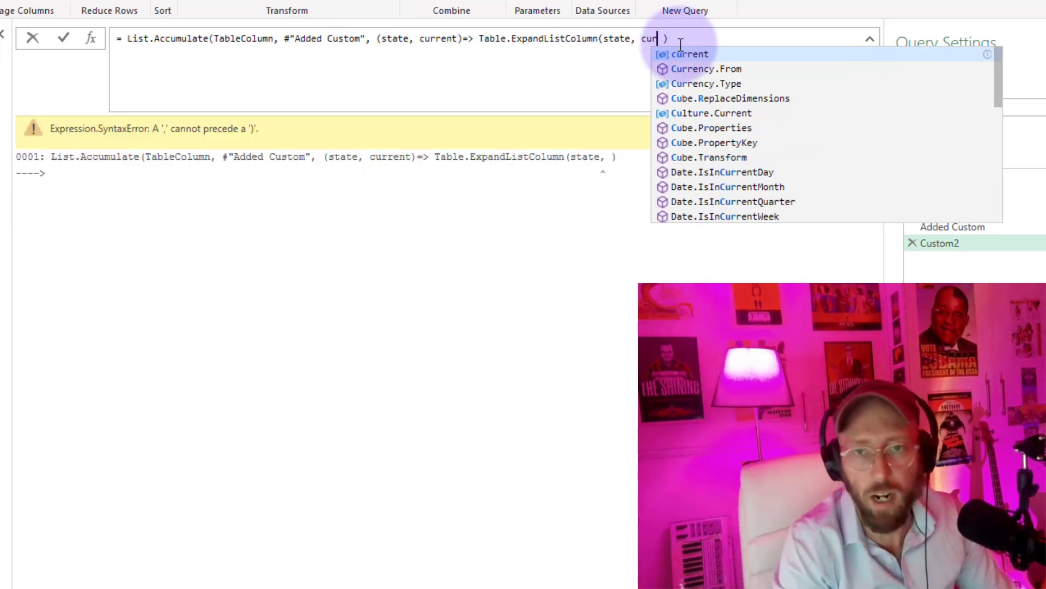
{"action": "key", "text": "Return"}
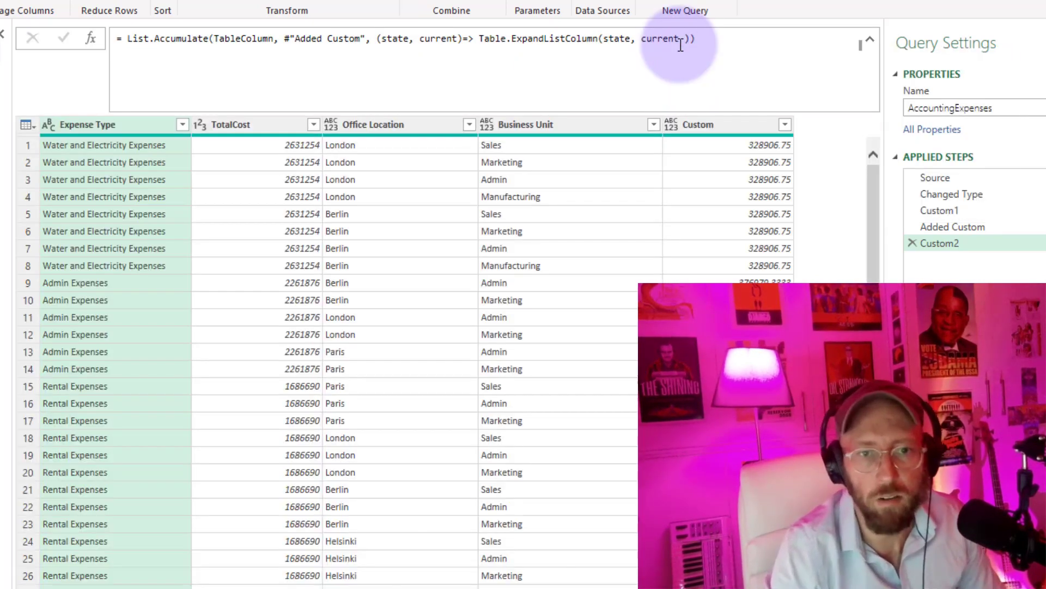
- Examine the expanded table, checking the Water and Electricity Expenses rows by total cost, office location and business unit
{"action": "scroll", "coordinate": [450, 218], "scroll_direction": "down", "scroll_amount": 3}
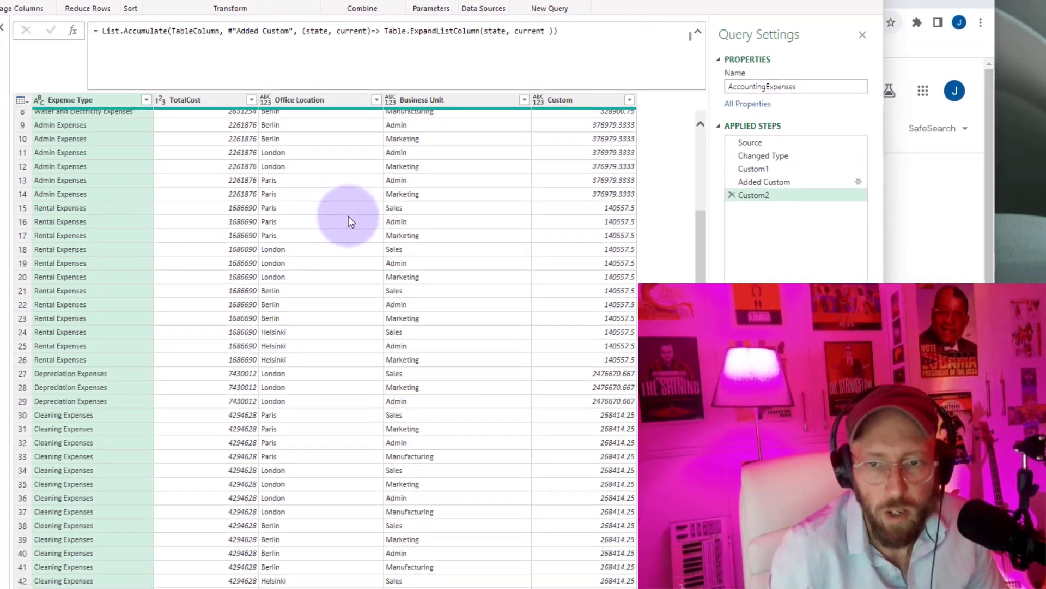
{"action": "scroll", "coordinate": [433, 271], "scroll_direction": "up", "scroll_amount": 3}
{"action": "left_click", "coordinate": [195, 115]}
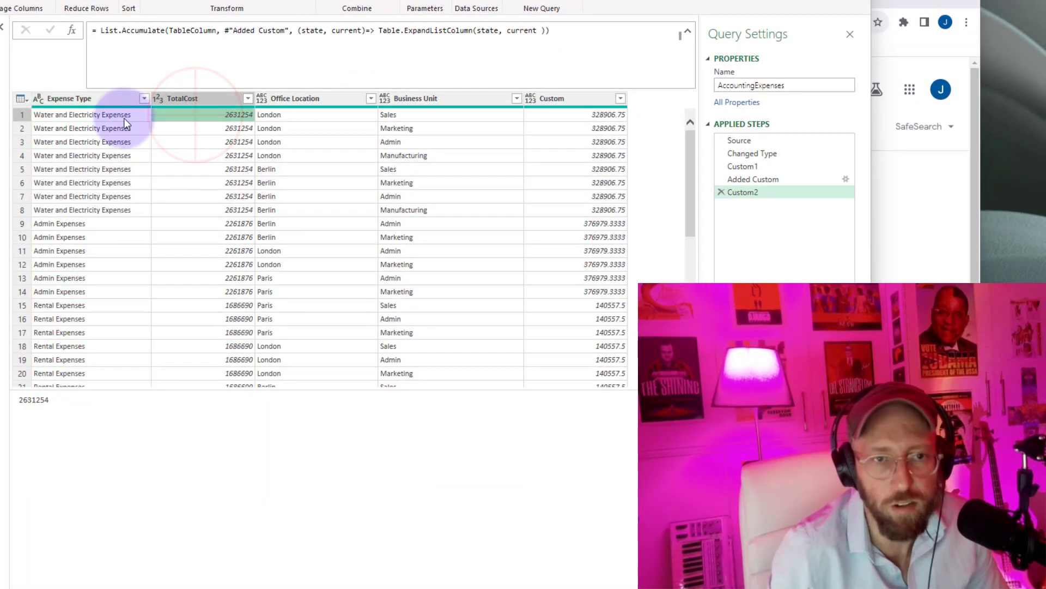
{"action": "left_click", "coordinate": [121, 115]}
{"action": "left_click", "coordinate": [136, 183]}
{"action": "left_click", "coordinate": [217, 115]}
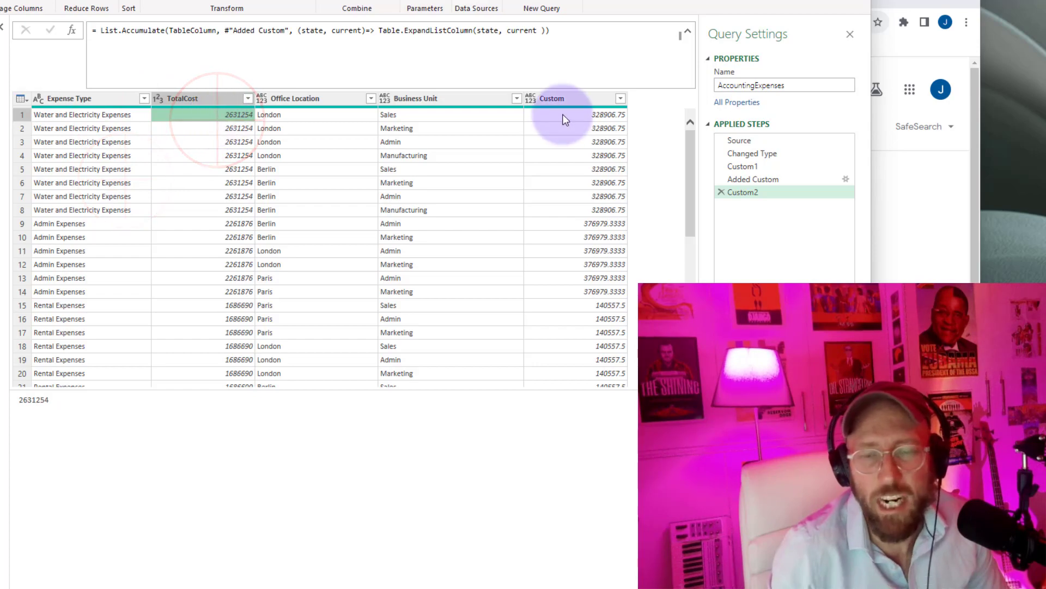
{"action": "left_click", "coordinate": [413, 155]}
{"action": "left_click", "coordinate": [303, 114]}
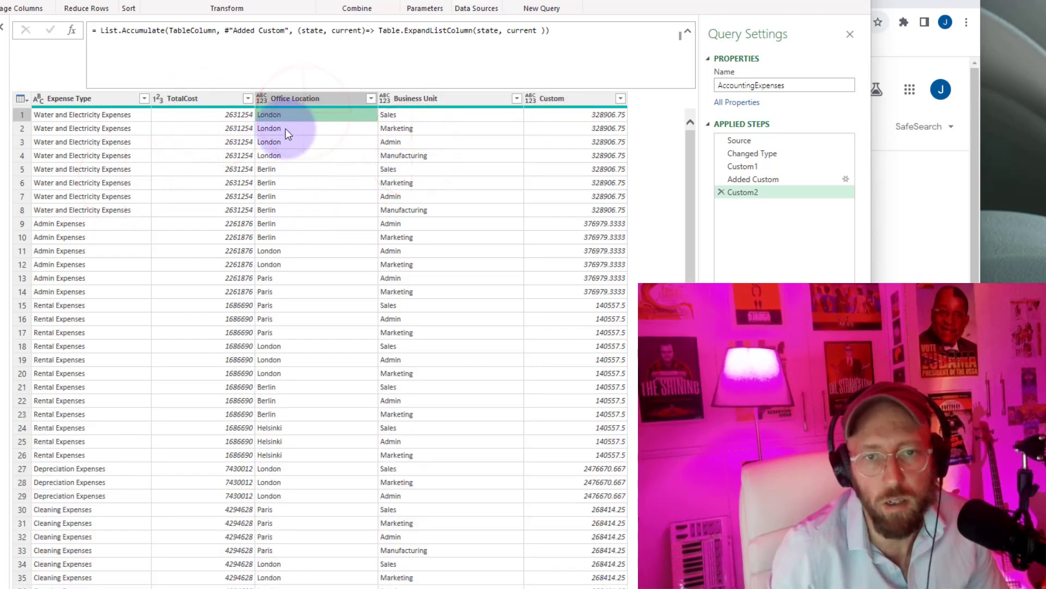
{"action": "left_click", "coordinate": [286, 129]}
{"action": "left_click", "coordinate": [281, 144]}
{"action": "left_click", "coordinate": [296, 185]}
{"action": "left_click", "coordinate": [434, 129]}
{"action": "left_click", "coordinate": [426, 171]}
{"action": "left_click", "coordinate": [424, 210]}
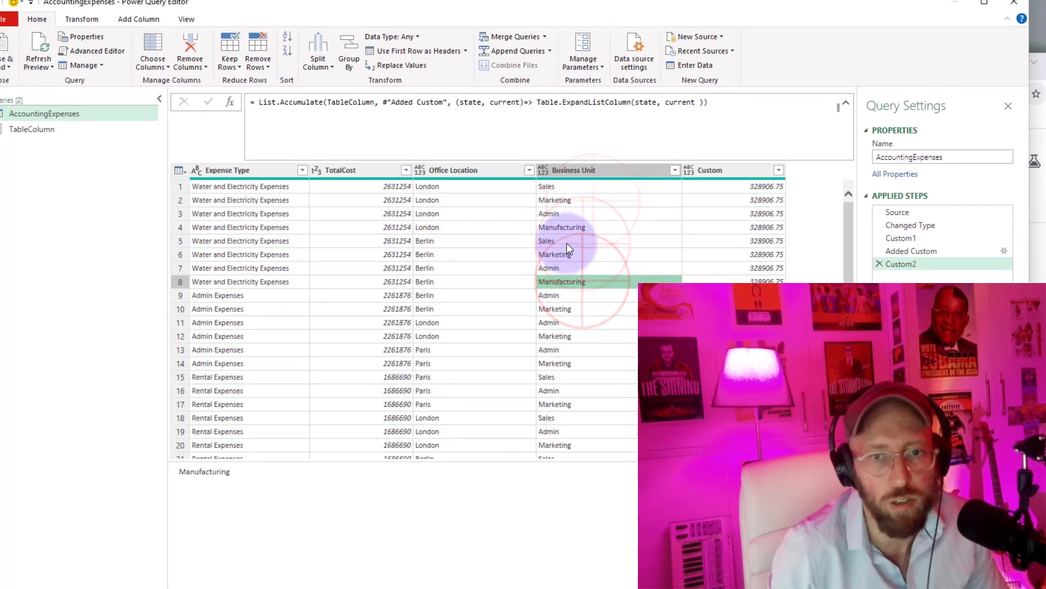
- Close the Power Query Editor and load the queries into the Excel workbook
{"action": "left_click", "coordinate": [6, 51]}
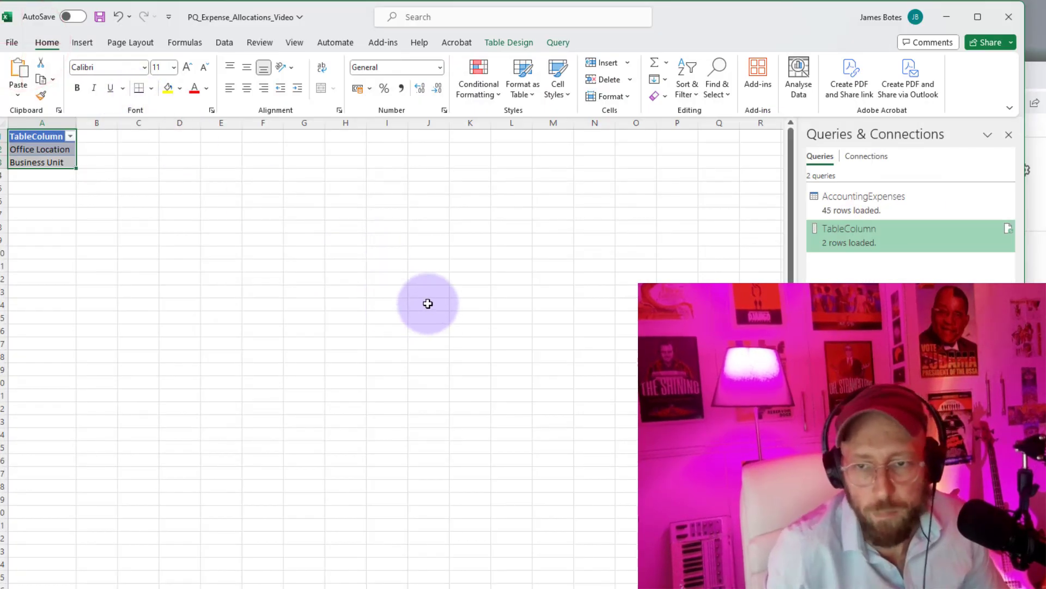
- Review the expanded expense rows loaded on the AccountingExpenses sheet
{"action": "left_click", "coordinate": [153, 587]}
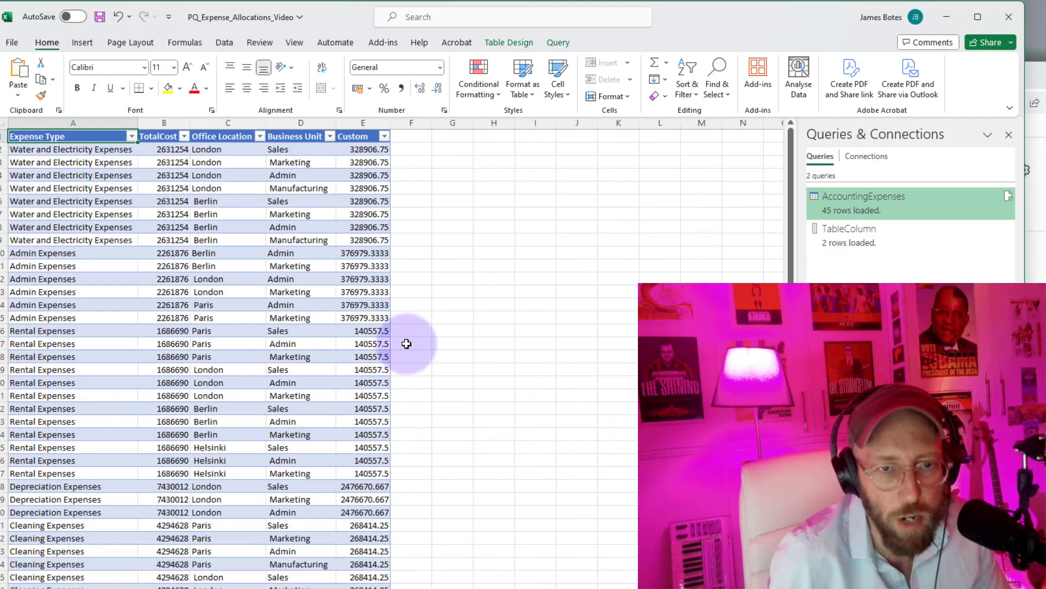
{"action": "left_click", "coordinate": [413, 340]}
{"action": "left_click", "coordinate": [275, 405]}
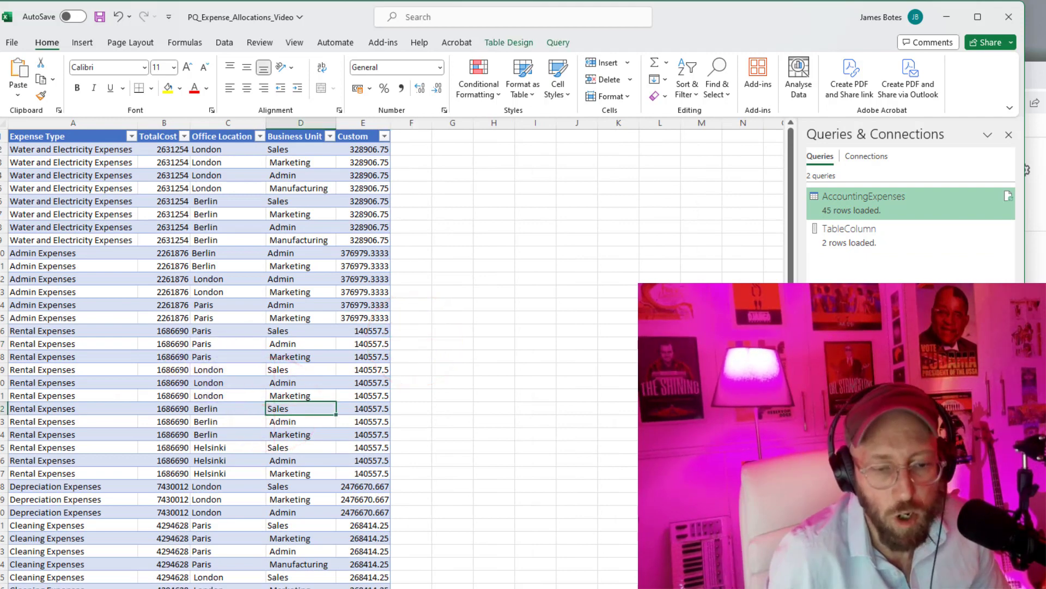
- Add a Country column to the Source table, filling its rows with ZA; USA, ZA, SW; NZ, AUS; ZA; and ZA
{"action": "key", "text": "ctrl+Page_Down"}
{"action": "left_click", "coordinate": [389, 340]}
{"action": "left_click", "coordinate": [502, 136]}
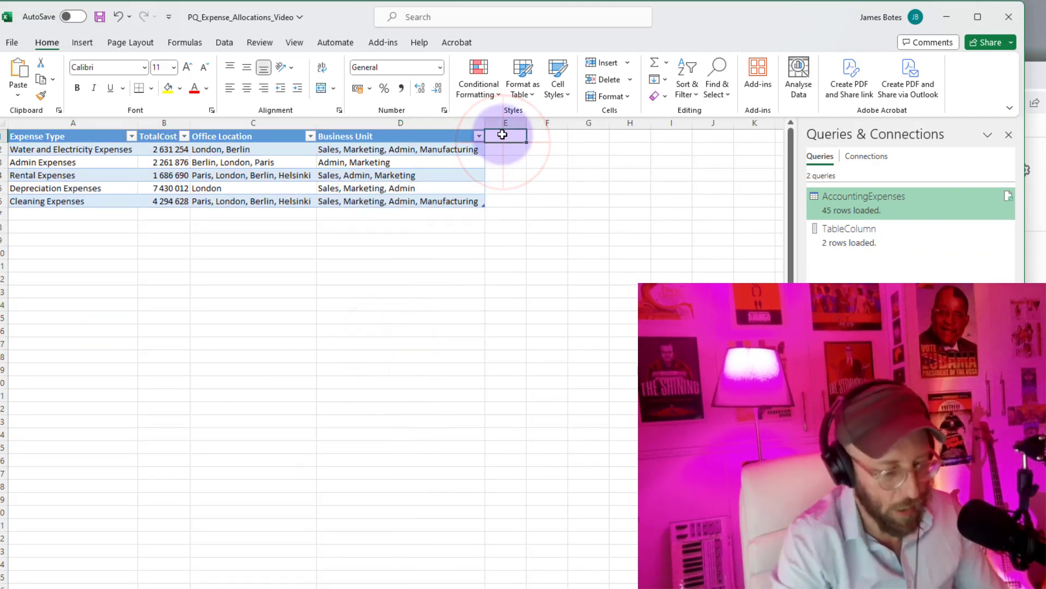
{"action": "type", "text": "Country"}
{"action": "left_click", "coordinate": [504, 335]}
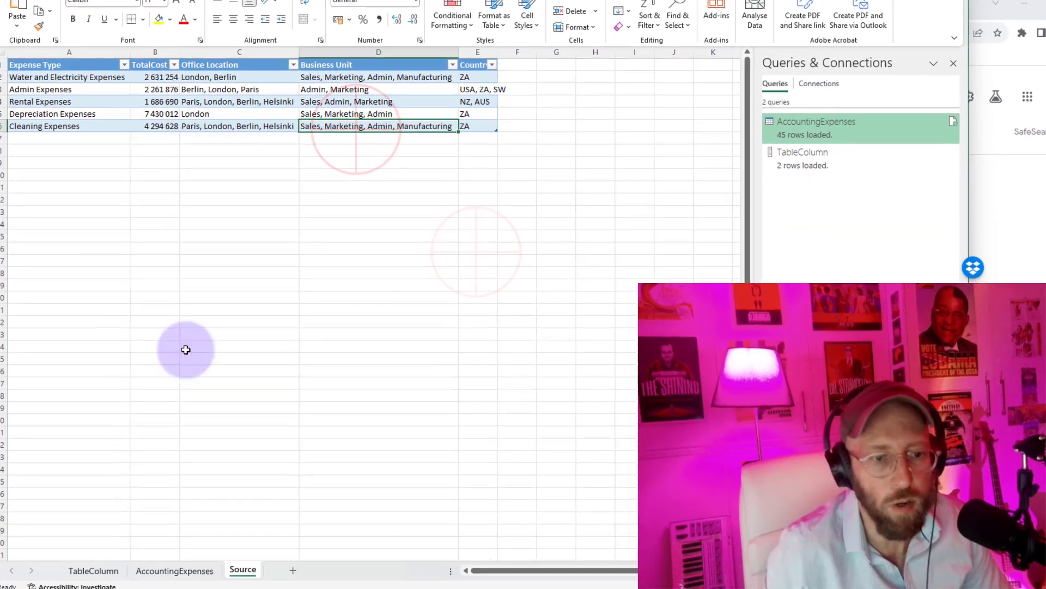
- Refresh the query table on the TableColumn sheet to pick up the added source column
{"action": "left_click", "coordinate": [94, 561]}
{"action": "left_click", "coordinate": [173, 560]}
{"action": "left_click", "coordinate": [93, 560]}
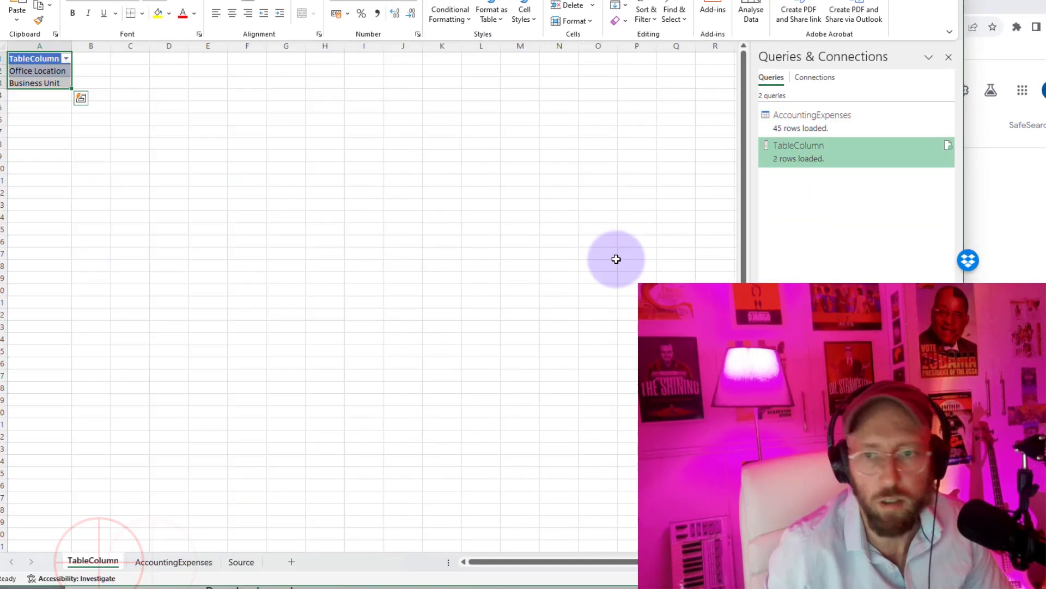
{"action": "right_click", "coordinate": [30, 78]}
{"action": "left_click", "coordinate": [36, 73]}
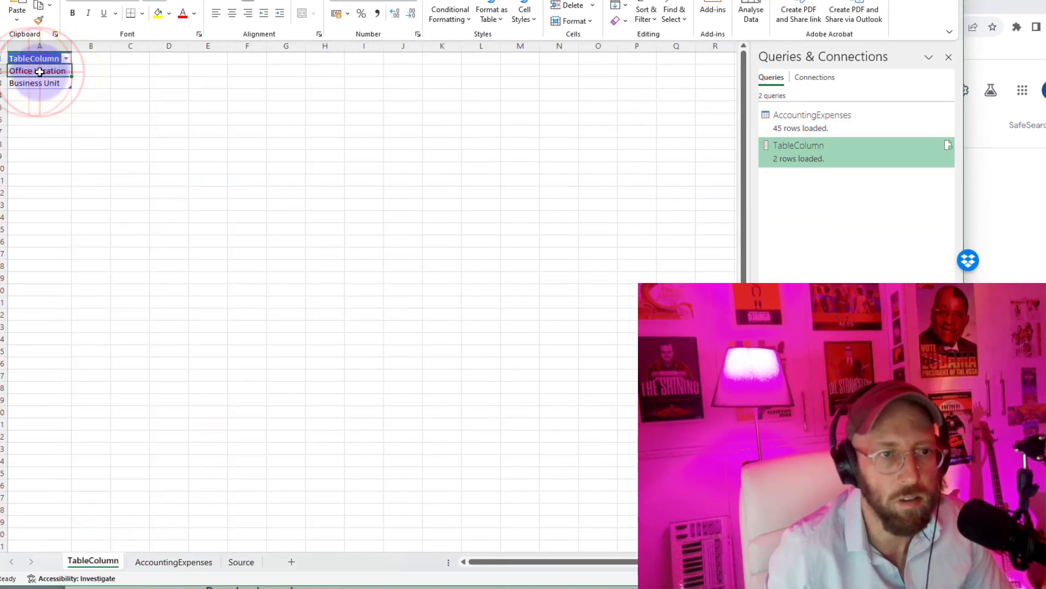
{"action": "right_click", "coordinate": [34, 76]}
{"action": "left_click", "coordinate": [101, 213]}
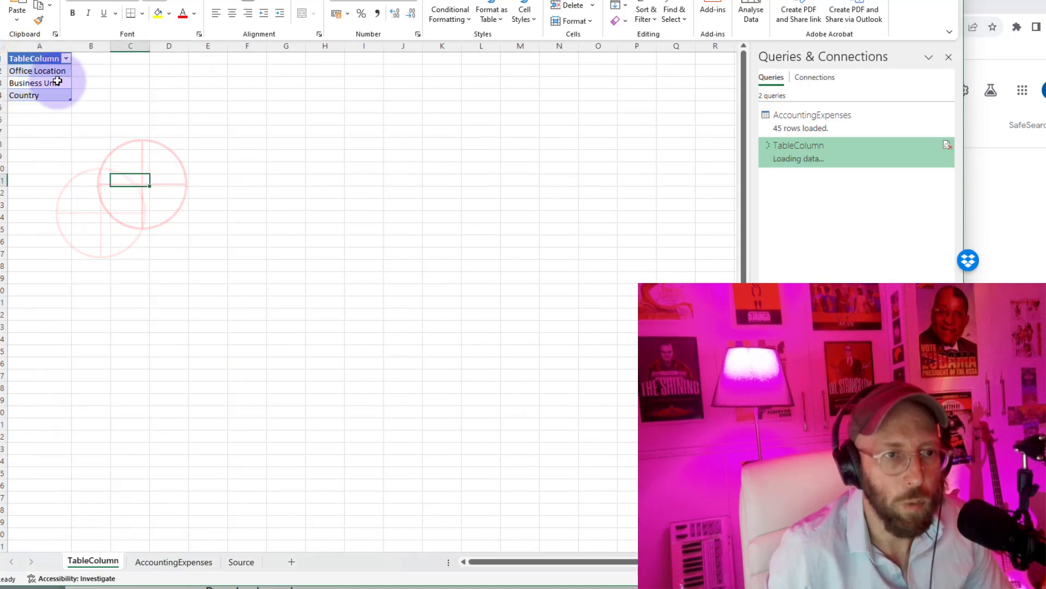
- Refresh the query table on the AccountingExpenses sheet so the allocation includes the Country column
{"action": "left_click", "coordinate": [167, 562]}
{"action": "right_click", "coordinate": [229, 108]}
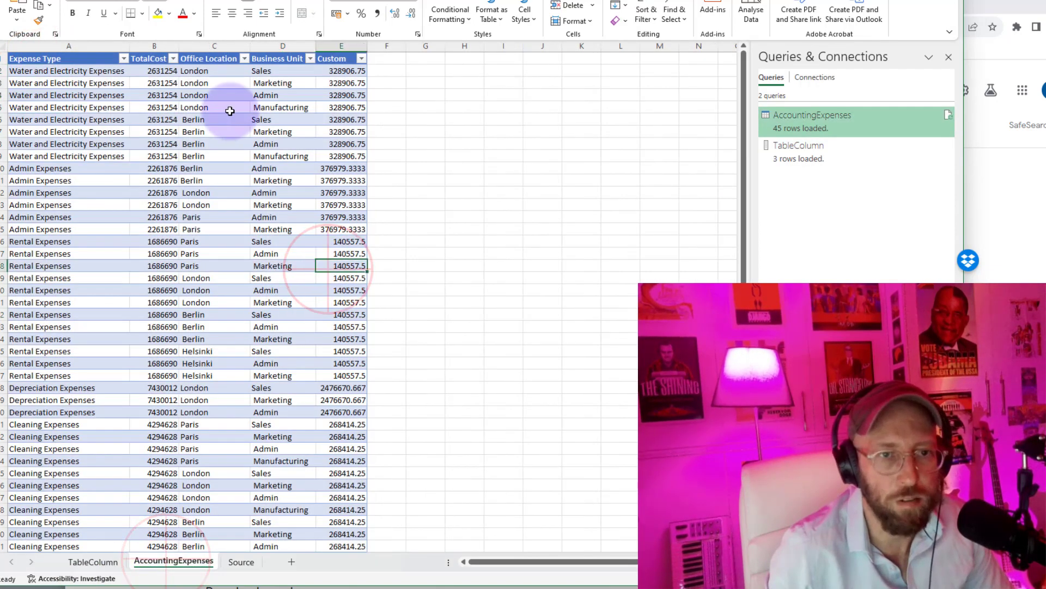
{"action": "left_click", "coordinate": [291, 241]}
- Examine the Country and Custom columns of the refreshed expense table, and return to the Source sheet
{"action": "left_click", "coordinate": [366, 182]}
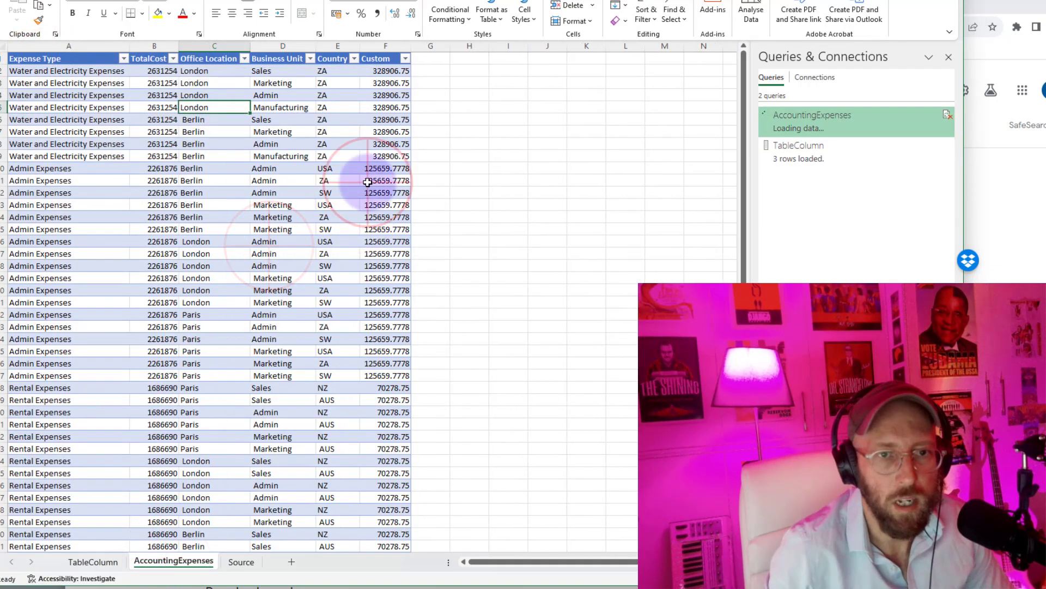
{"action": "left_click_drag", "start_coordinate": [336, 75], "coordinate": [331, 165]}
{"action": "left_click", "coordinate": [369, 171]}
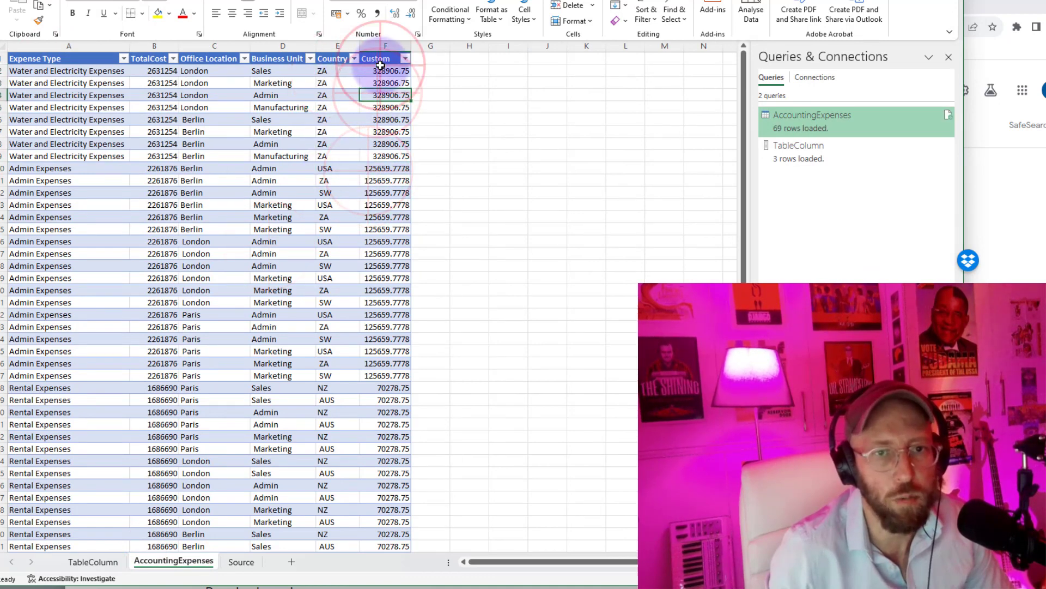
{"action": "left_click", "coordinate": [311, 144]}
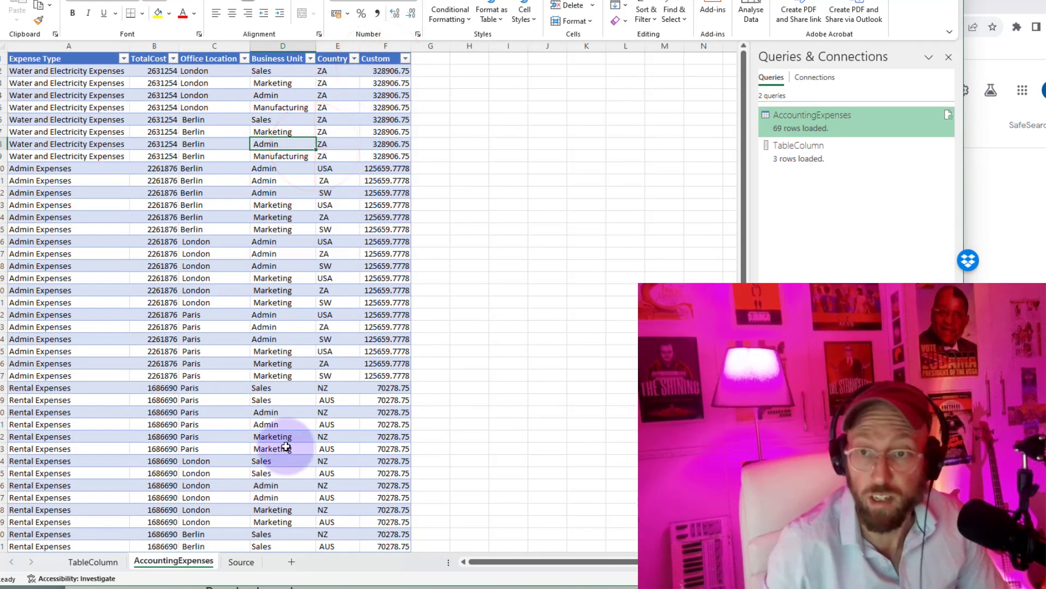
{"action": "left_click", "coordinate": [243, 562]}
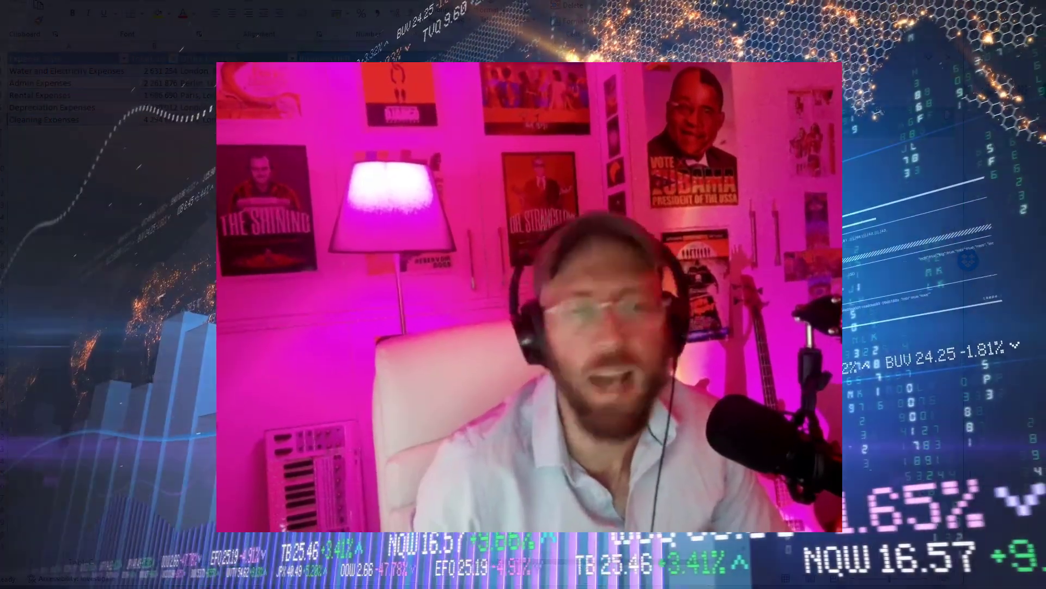